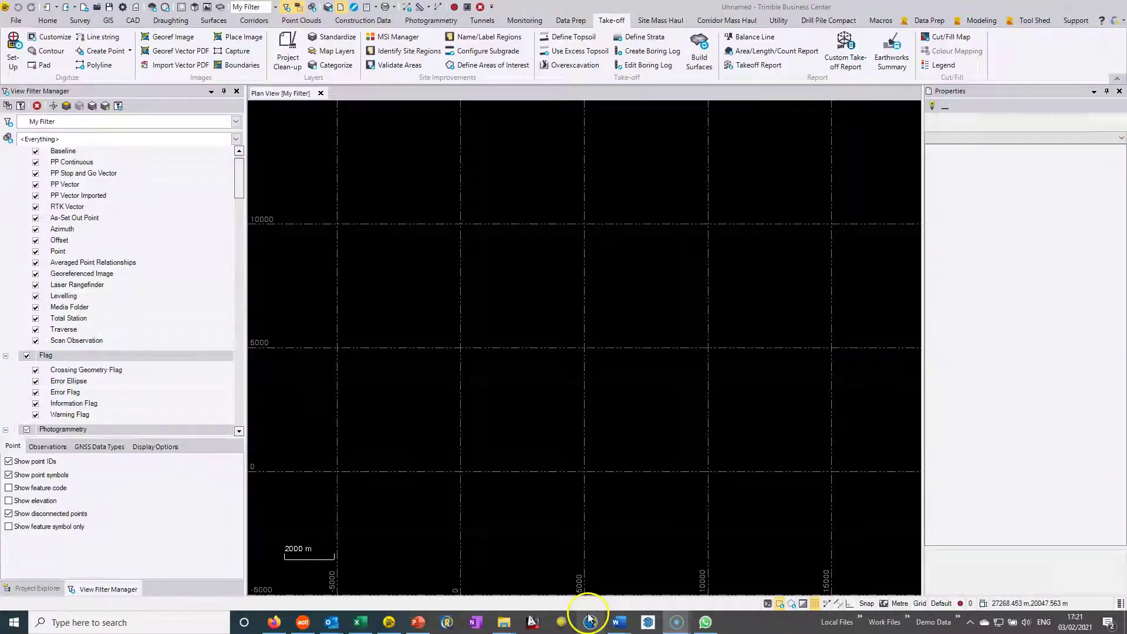
# Bring up the PDF Imports folder window holding the layout-sheet PDF and coordinates CSV.
pyautogui.moveTo(503, 619)
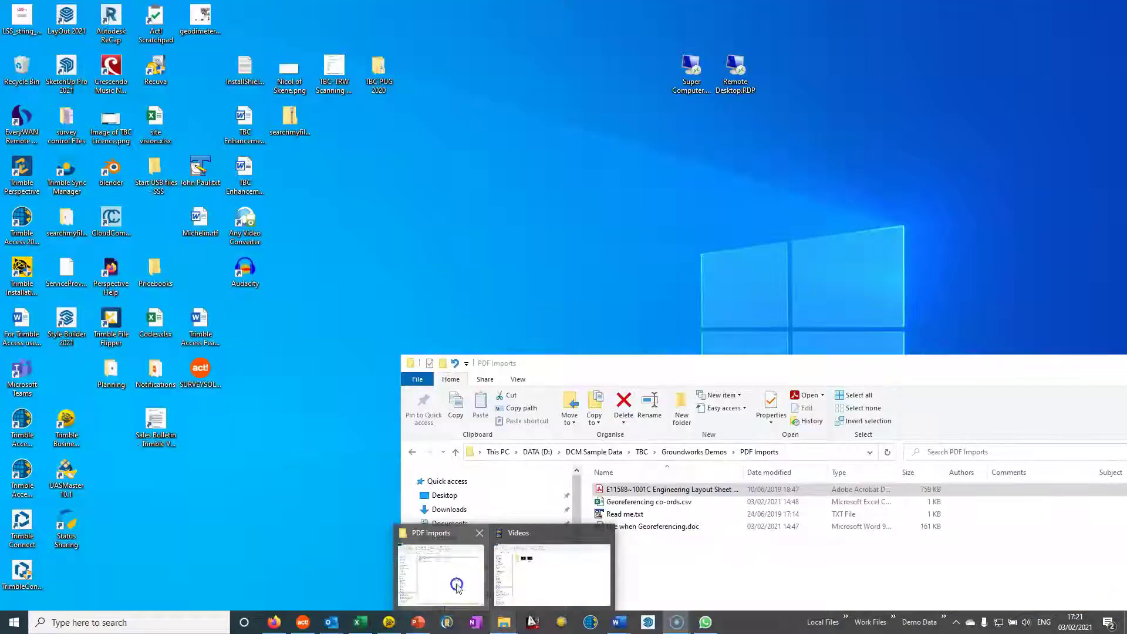
pyautogui.click(455, 584)
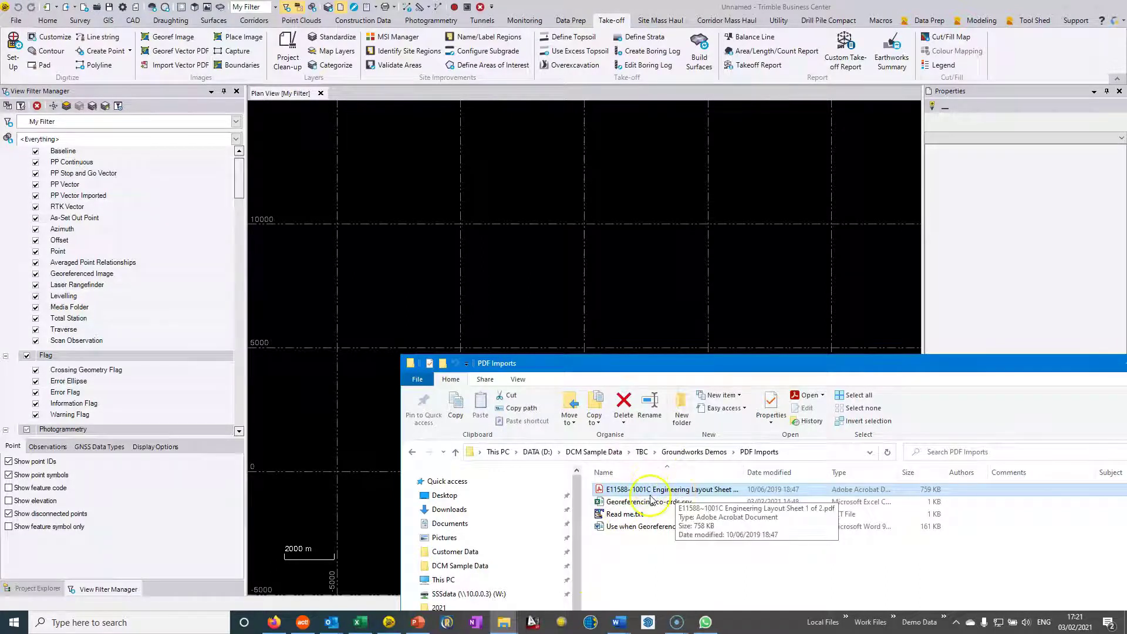
# Drag E11588~1001C Engineering Layout Sheet 1 of 2.pdf into the plan view to import it.
pyautogui.moveTo(652, 487); pyautogui.dragTo(540, 241)
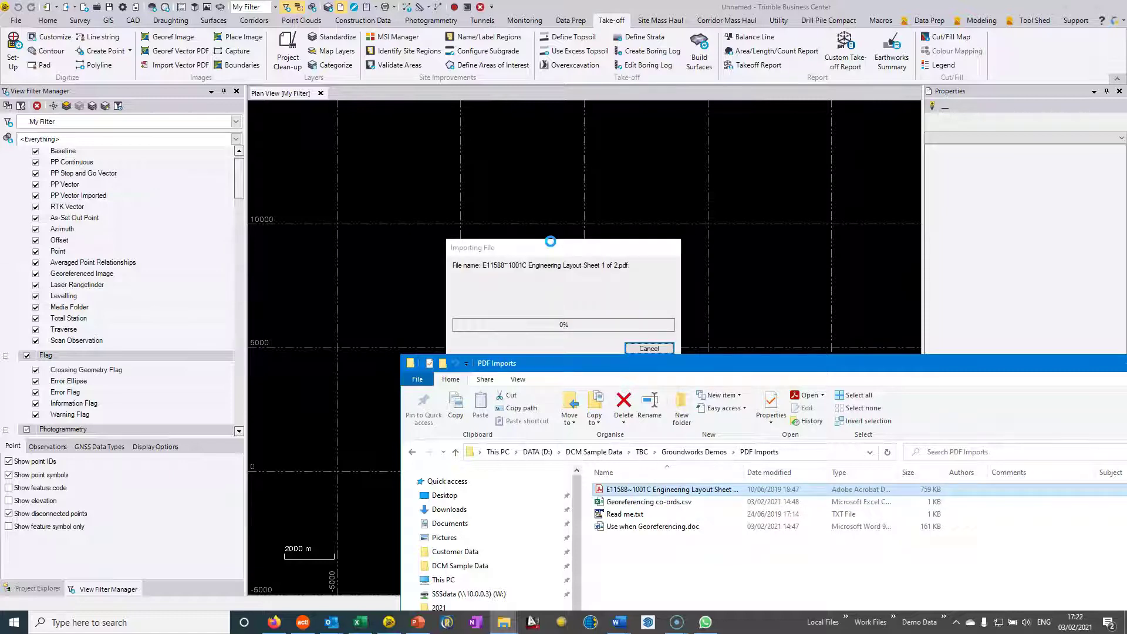
pyautogui.click(539, 236)
pyautogui.click(554, 238)
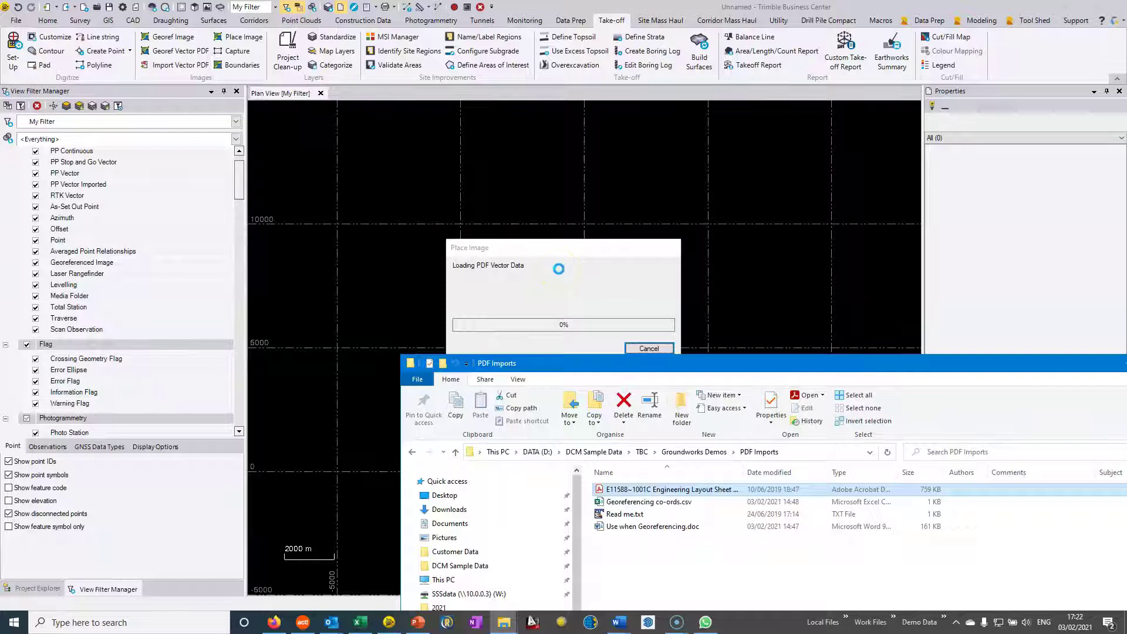
pyautogui.moveTo(558, 269)
pyautogui.mouseDown()
pyautogui.moveTo(523, 266)
pyautogui.moveTo(672, 317)
pyautogui.moveTo(712, 256)
pyautogui.mouseUp()
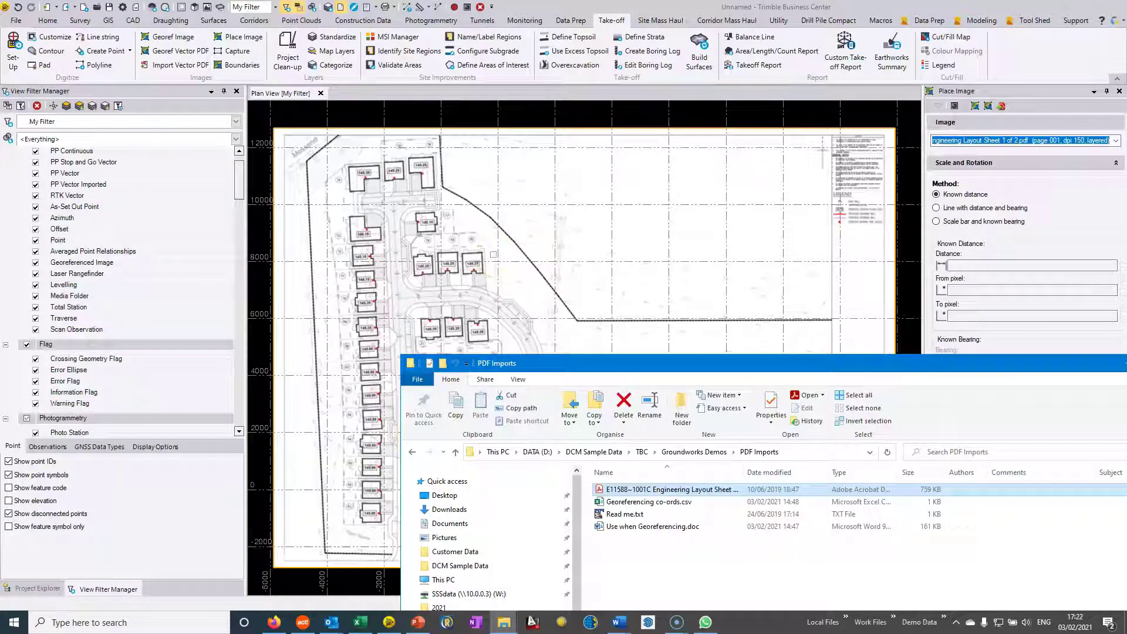
# Bring the plan view in front of the file window and nudge the layout drawing.
pyautogui.click(489, 197)
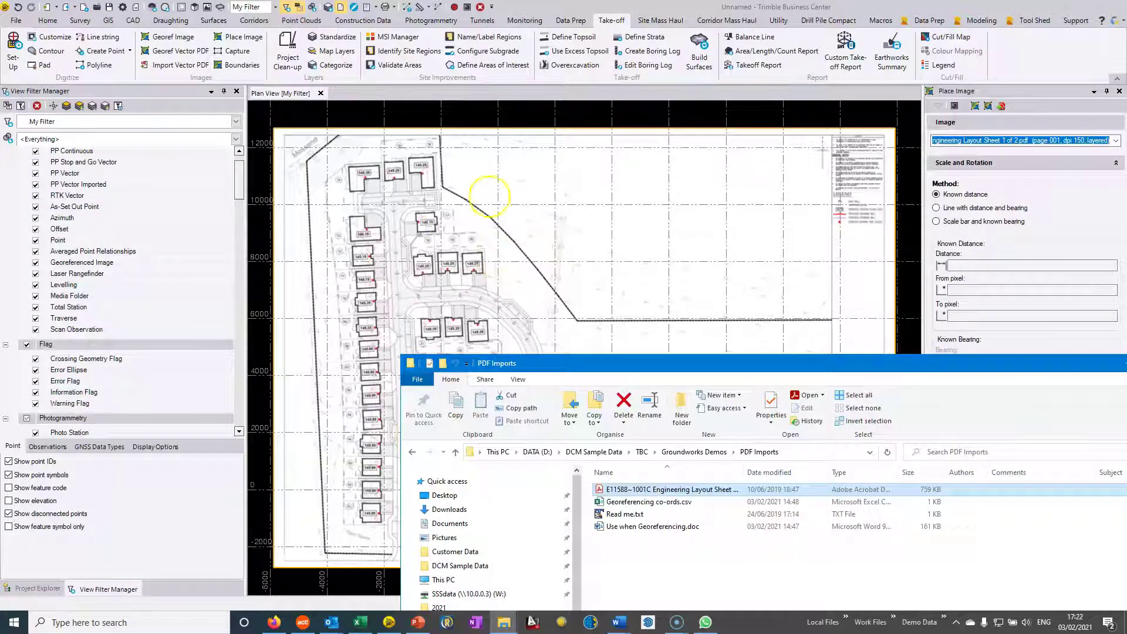
pyautogui.click(720, 12)
pyautogui.click(757, 324)
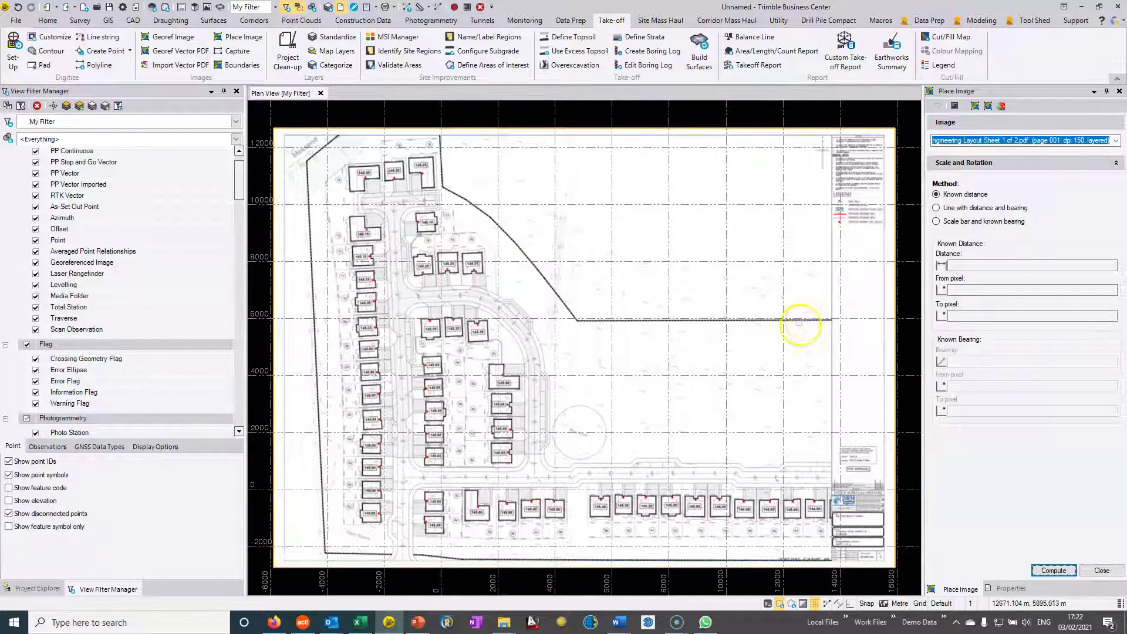
pyautogui.moveTo(594, 337); pyautogui.dragTo(611, 345, button='middle')
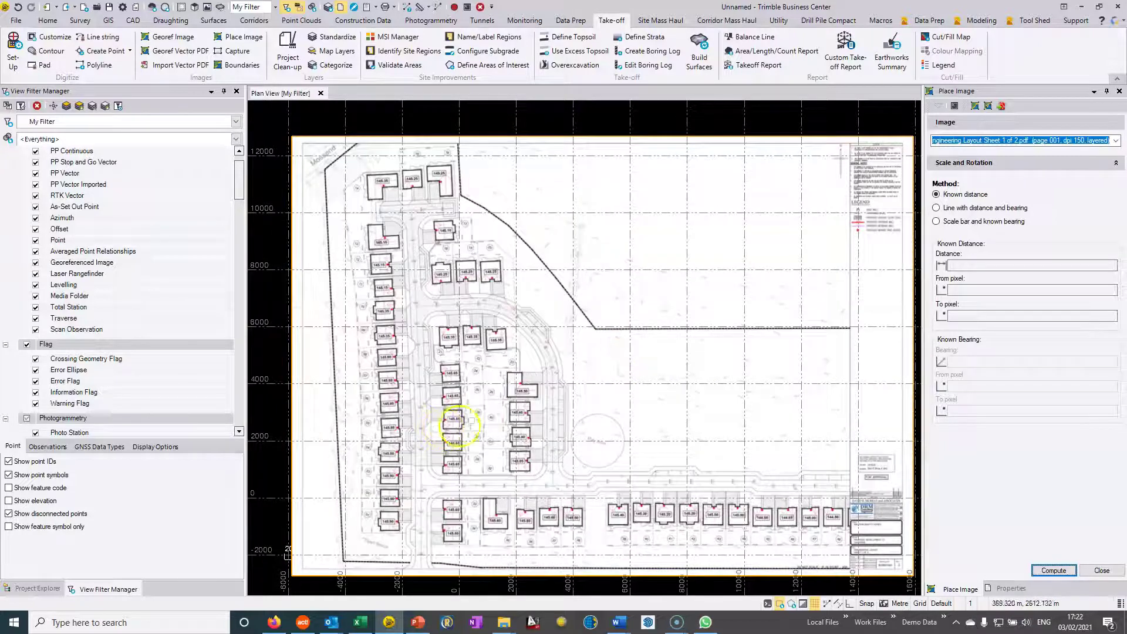
pyautogui.click(629, 351)
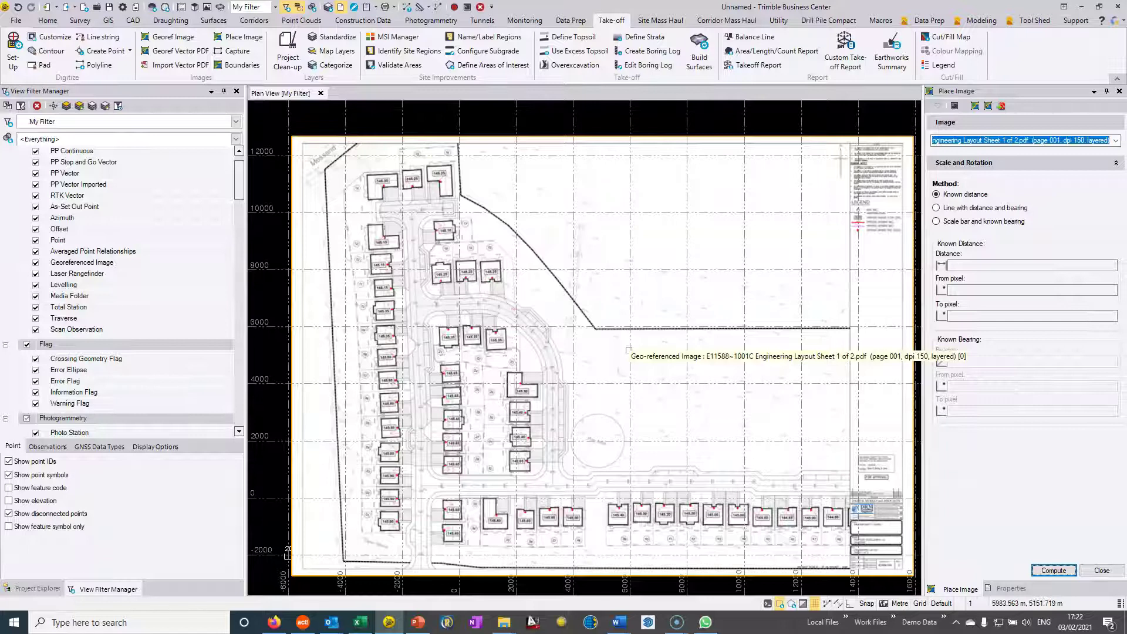
# Turn off the plan view grid and inspect the legend and curved road area.
pyautogui.click(814, 603)
pyautogui.scroll(5, 668, 323)
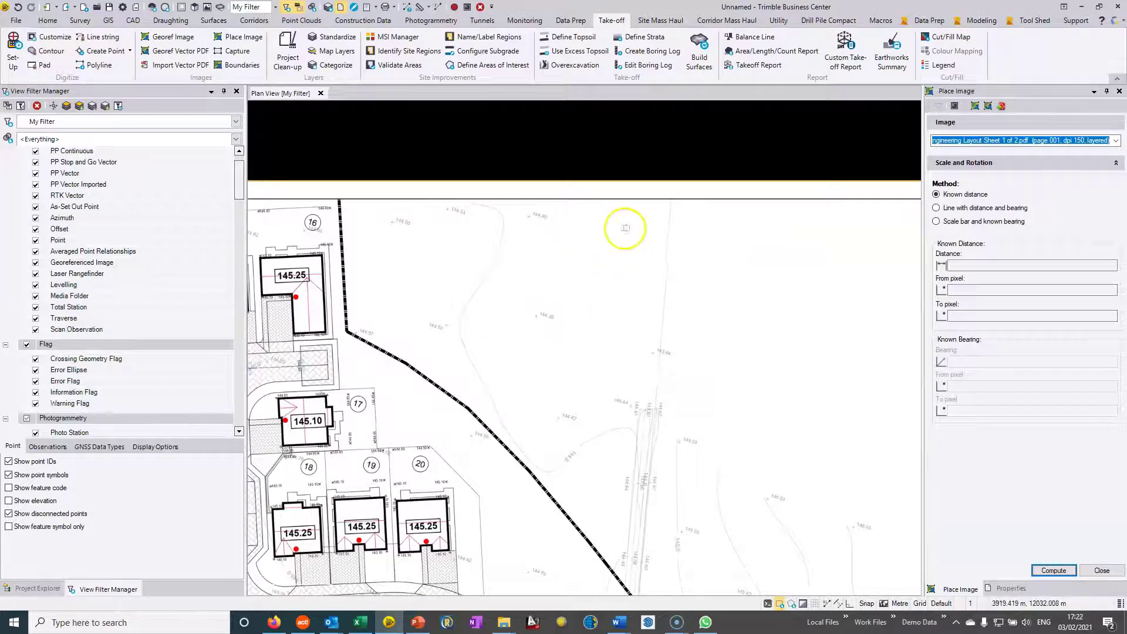
pyautogui.scroll(-3, 610, 241)
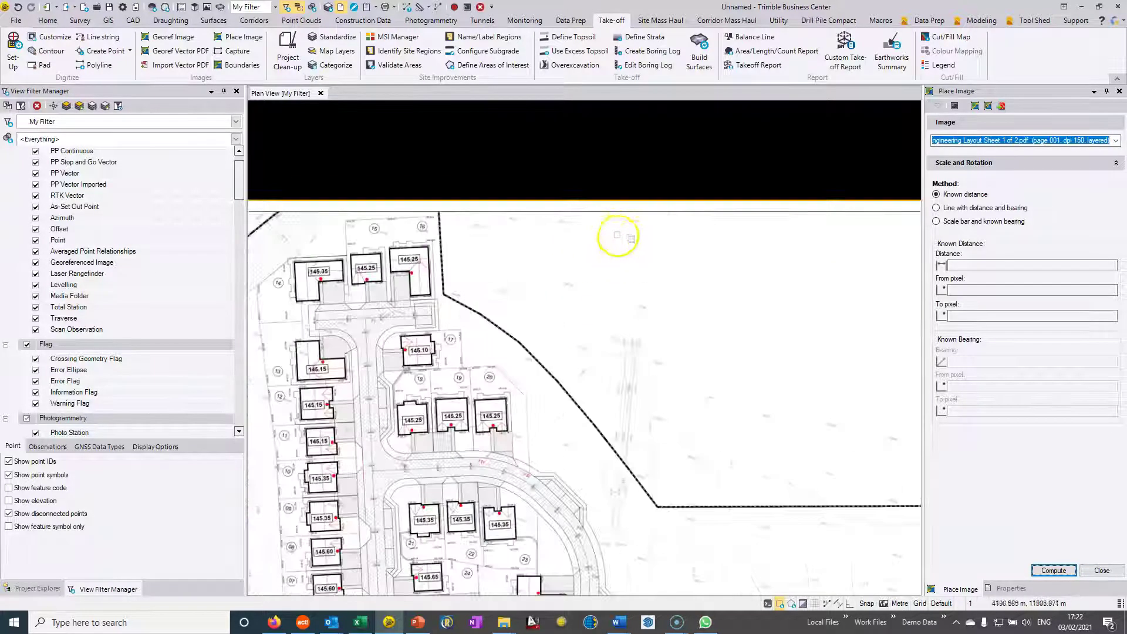
pyautogui.scroll(3, 655, 254)
pyautogui.moveTo(410, 234); pyautogui.dragTo(382, 236, button='middle')
pyautogui.scroll(5, 628, 211)
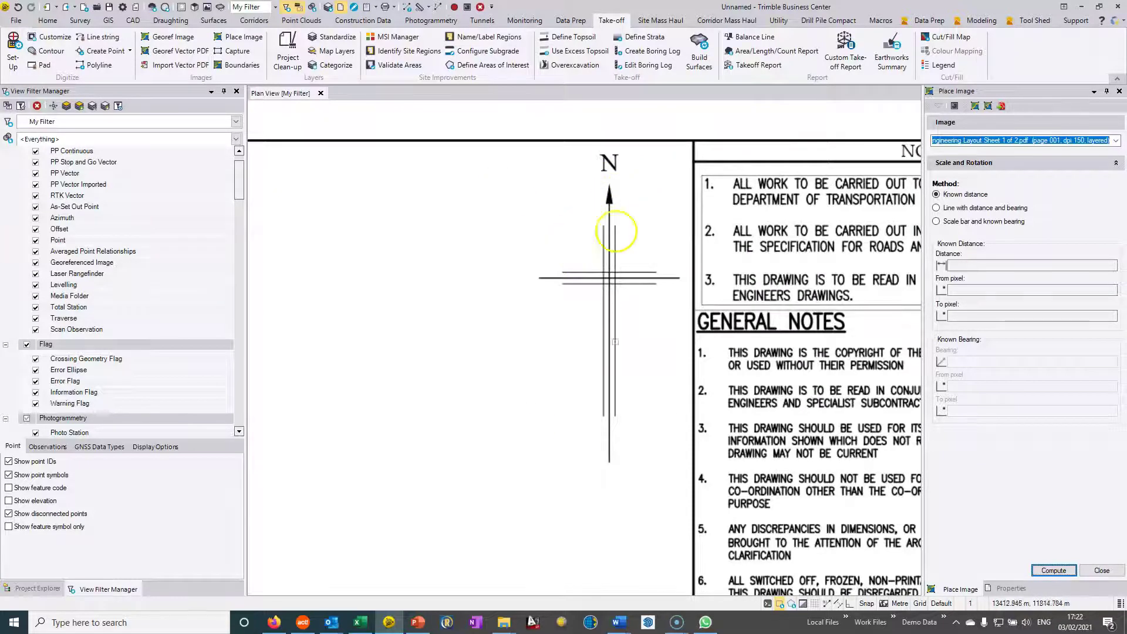
pyautogui.scroll(-2, 622, 434)
pyautogui.scroll(-5, 622, 434)
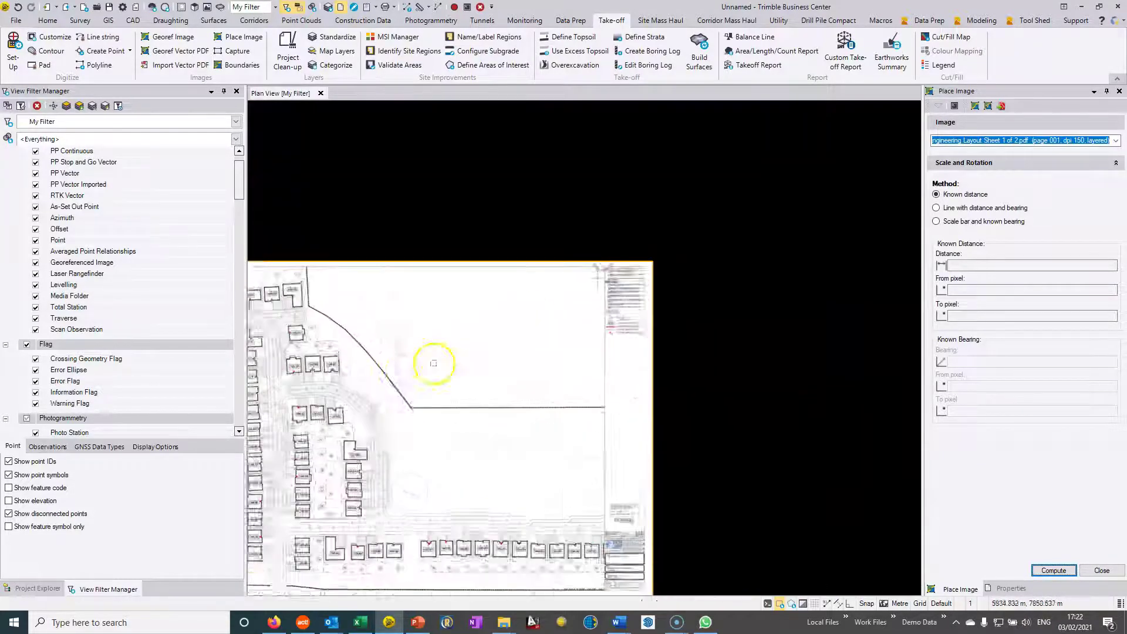
pyautogui.moveTo(653, 209)
pyautogui.mouseDown(button='middle')
pyautogui.moveTo(487, 350)
pyautogui.moveTo(469, 295)
pyautogui.mouseUp(button='middle')
pyautogui.scroll(2, 453, 360)
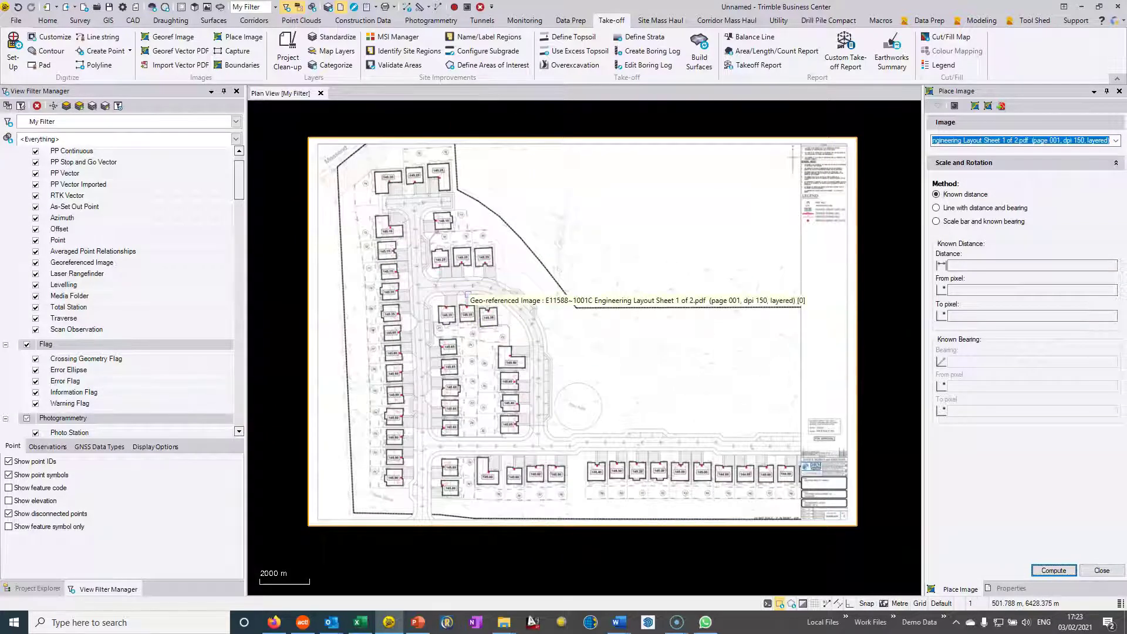
pyautogui.scroll(2, 481, 287)
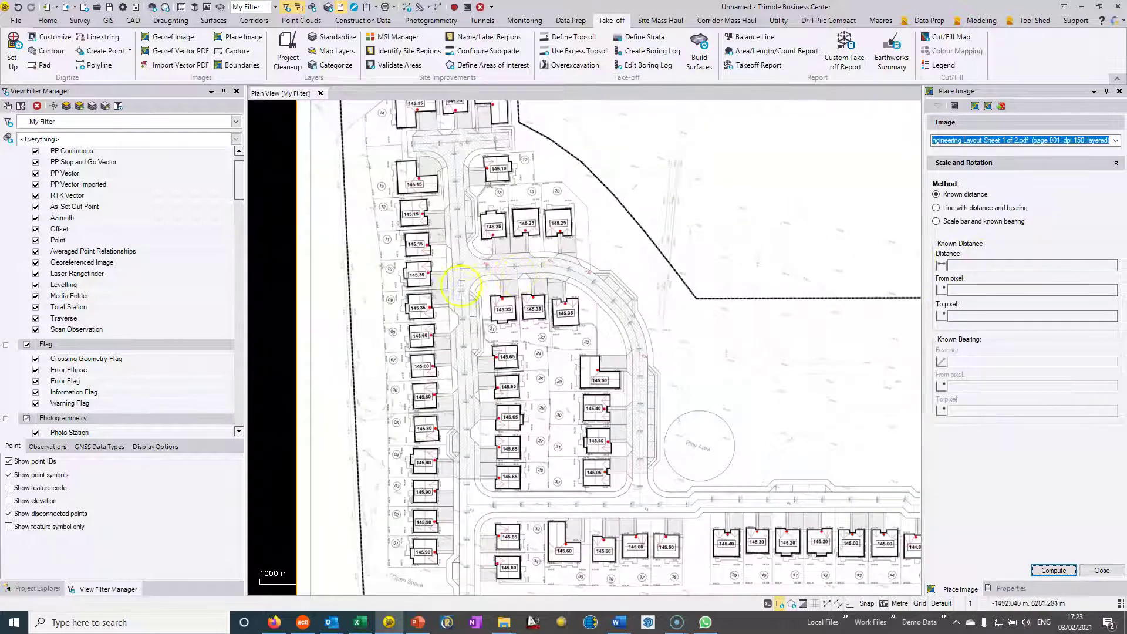
pyautogui.scroll(2, 482, 296)
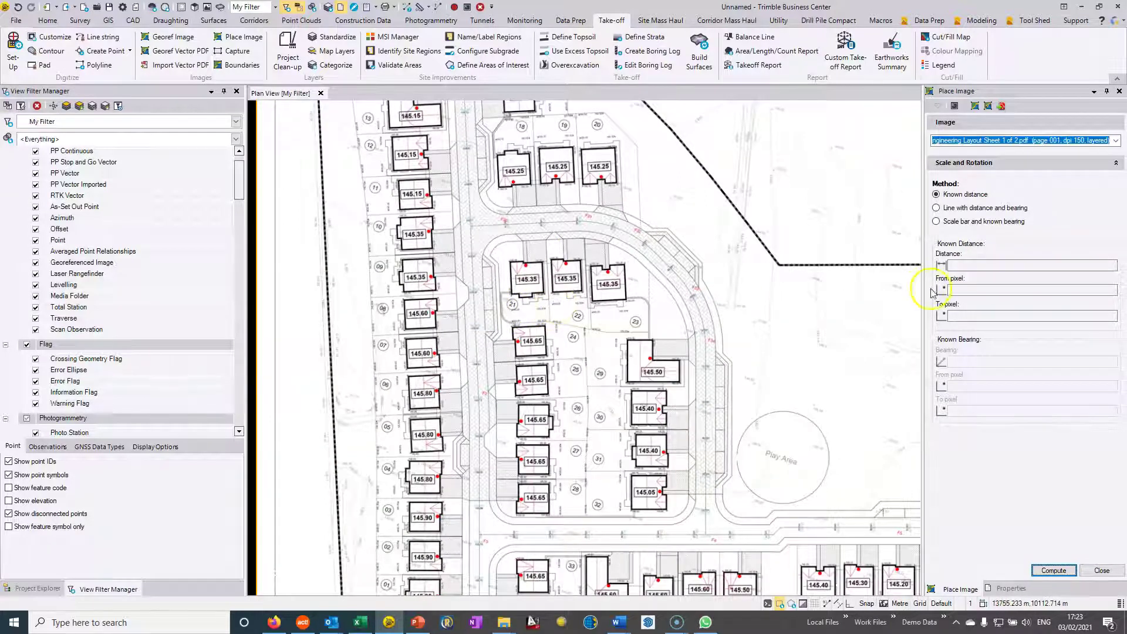
# Keep the Known distance scaling method and enter 80 as the known distance.
pyautogui.click(954, 265)
pyautogui.click(954, 194)
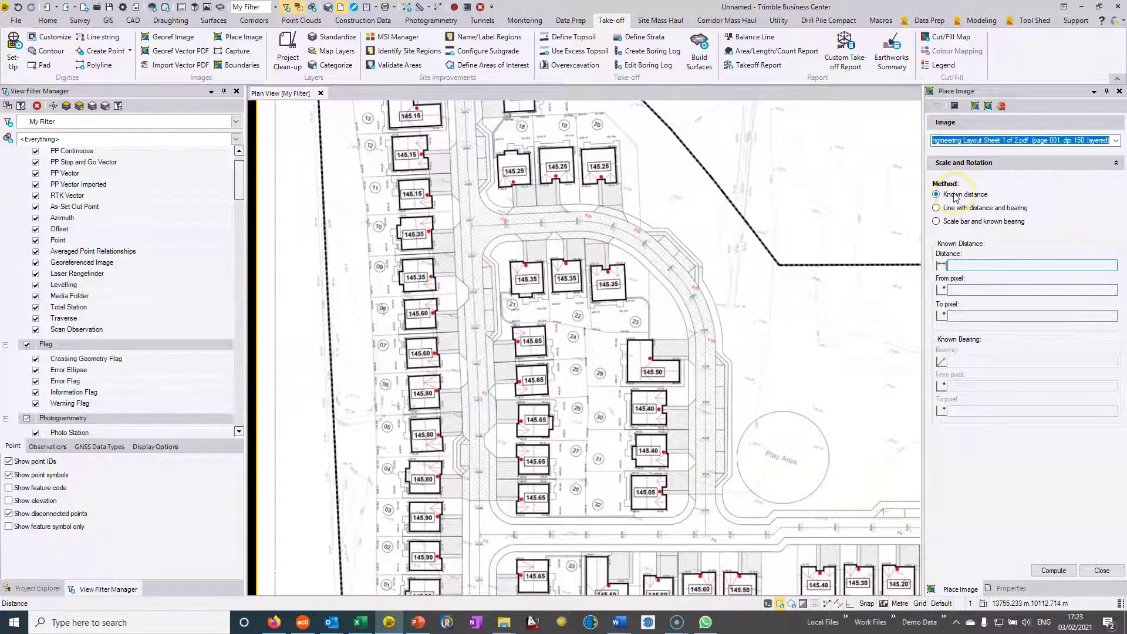
pyautogui.click(529, 469)
pyautogui.scroll(6, 596, 438)
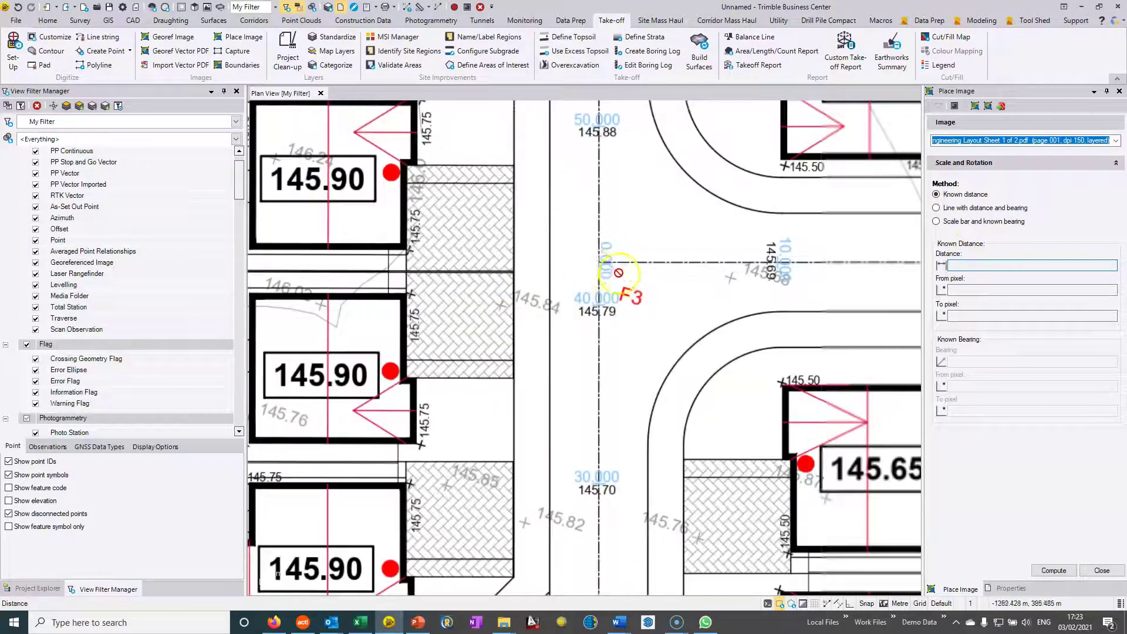
pyautogui.moveTo(609, 268)
pyautogui.mouseDown(button='middle')
pyautogui.moveTo(628, 247)
pyautogui.moveTo(585, 283)
pyautogui.moveTo(536, 297)
pyautogui.moveTo(617, 297)
pyautogui.moveTo(552, 294)
pyautogui.mouseUp(button='middle')
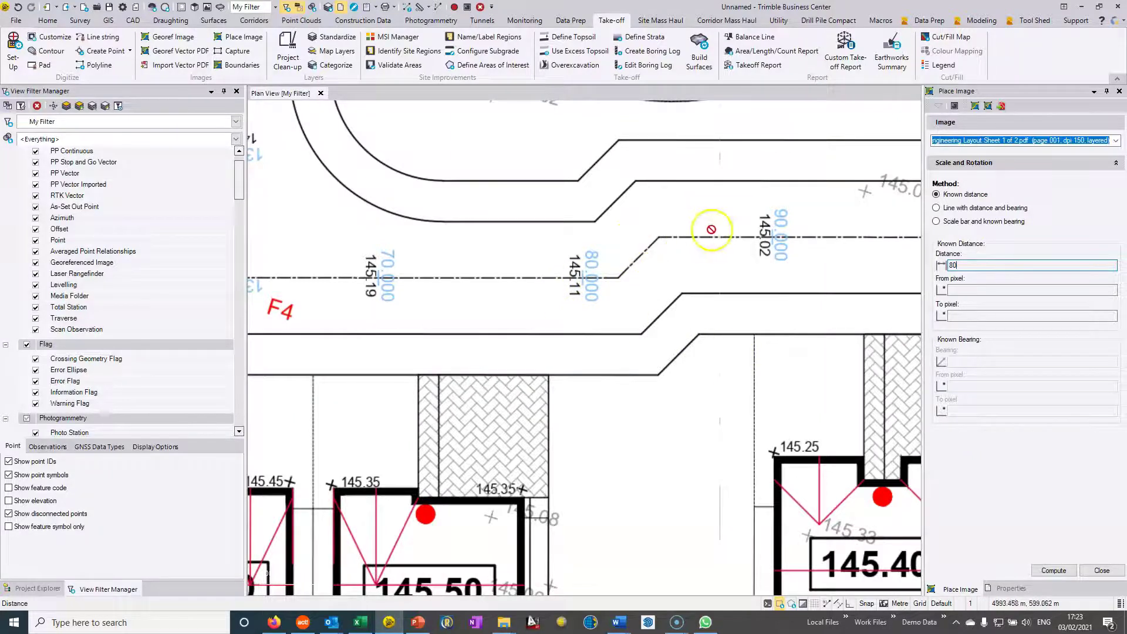
pyautogui.scroll(-3, 437, 302)
pyautogui.moveTo(437, 301); pyautogui.dragTo(666, 274, button='middle')
pyautogui.scroll(3, 667, 273)
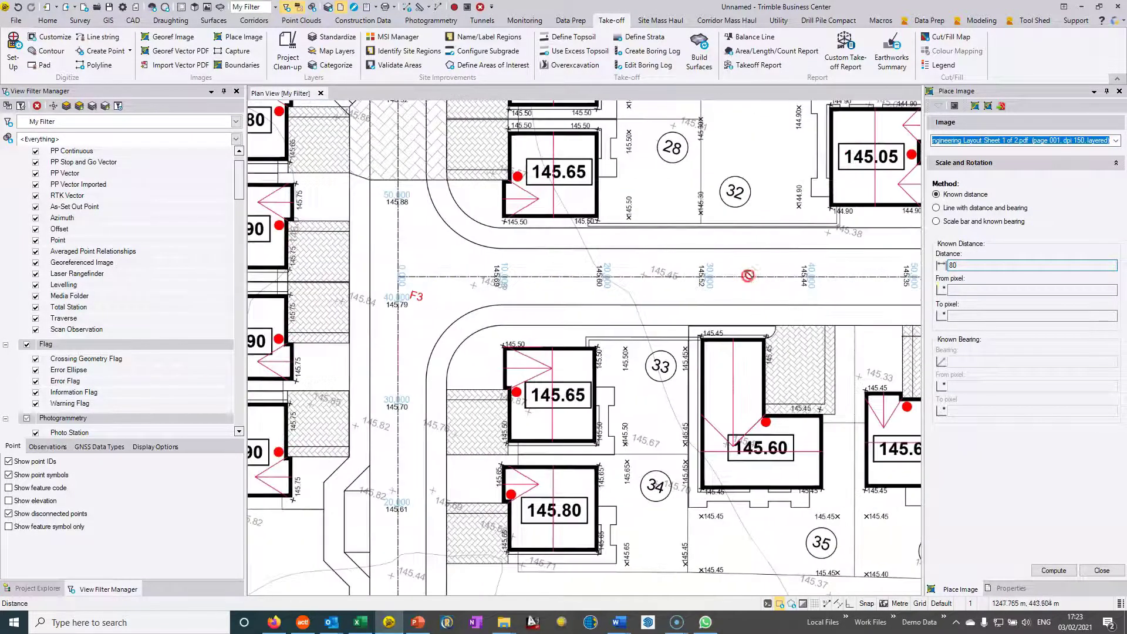
pyautogui.click(987, 289)
# Pick the centreline start and 80.000 chainage points using Free snap, then compute the scaling.
pyautogui.scroll(1, 409, 274)
pyautogui.scroll(3, 409, 274)
pyautogui.click(391, 276)
pyautogui.scroll(-5, 453, 317)
pyautogui.moveTo(452, 317); pyautogui.dragTo(728, 287, button='middle')
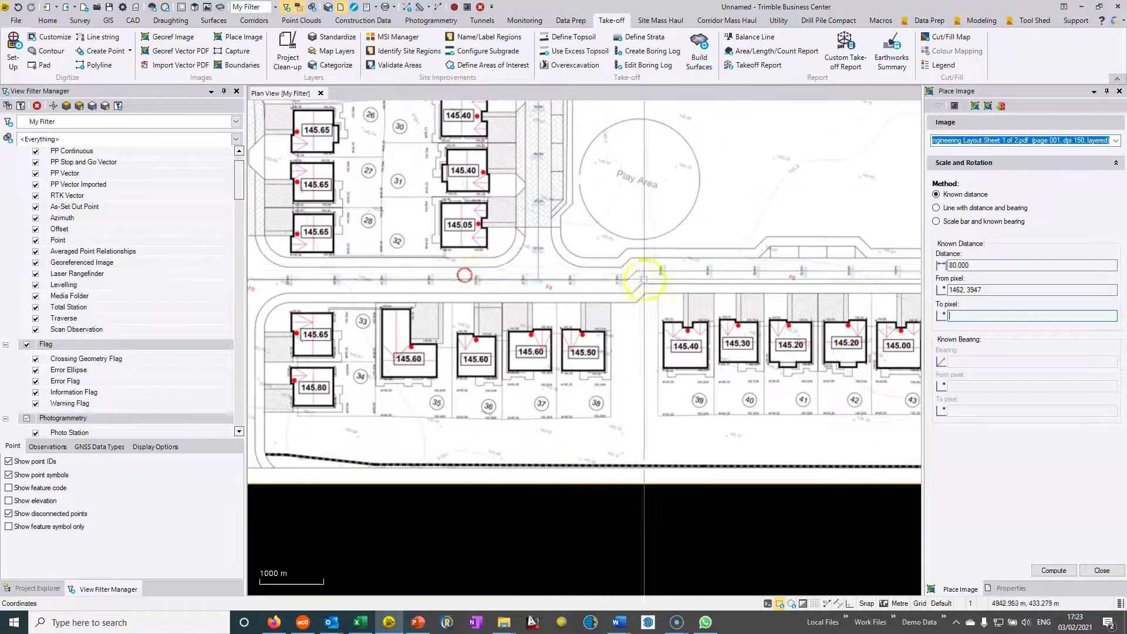
pyautogui.scroll(6, 646, 276)
pyautogui.scroll(5, 612, 276)
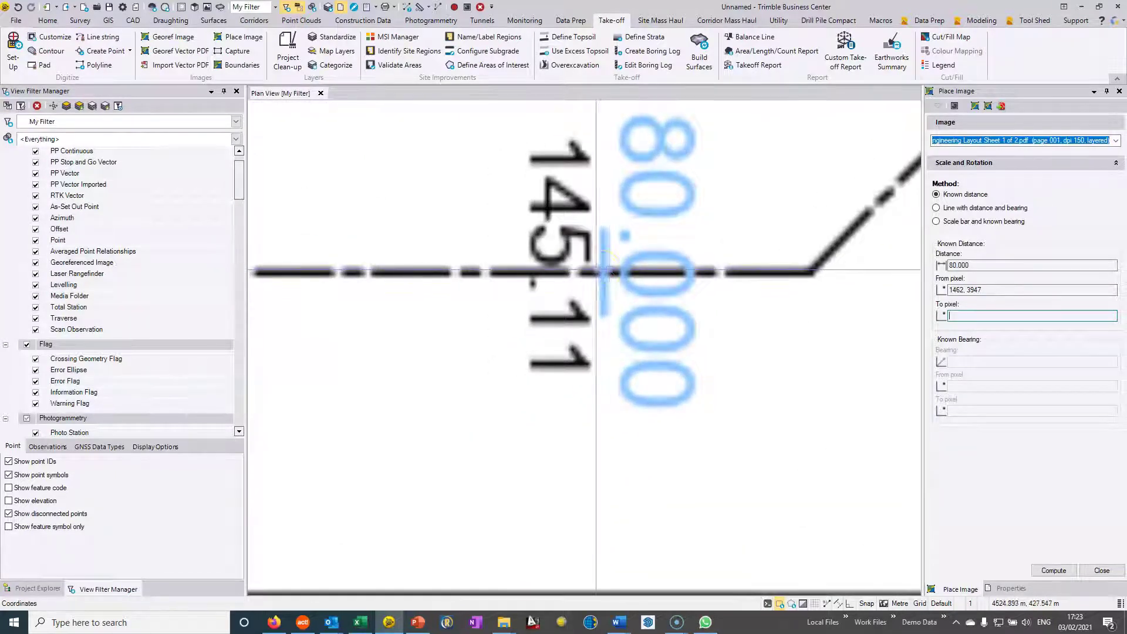
pyautogui.click(601, 271)
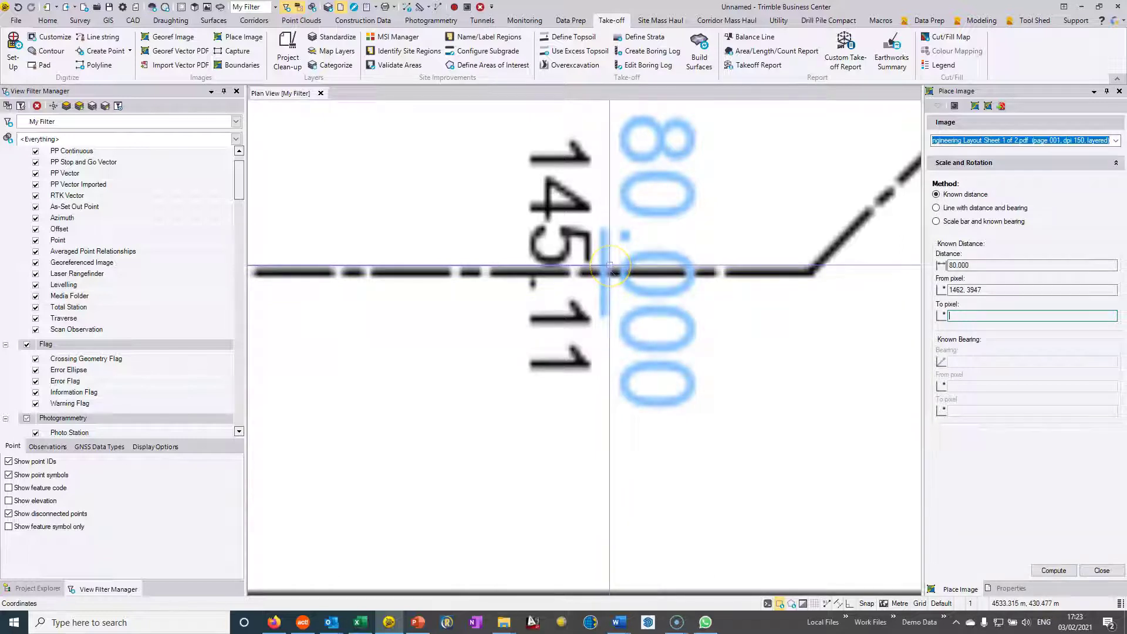
pyautogui.click(601, 271)
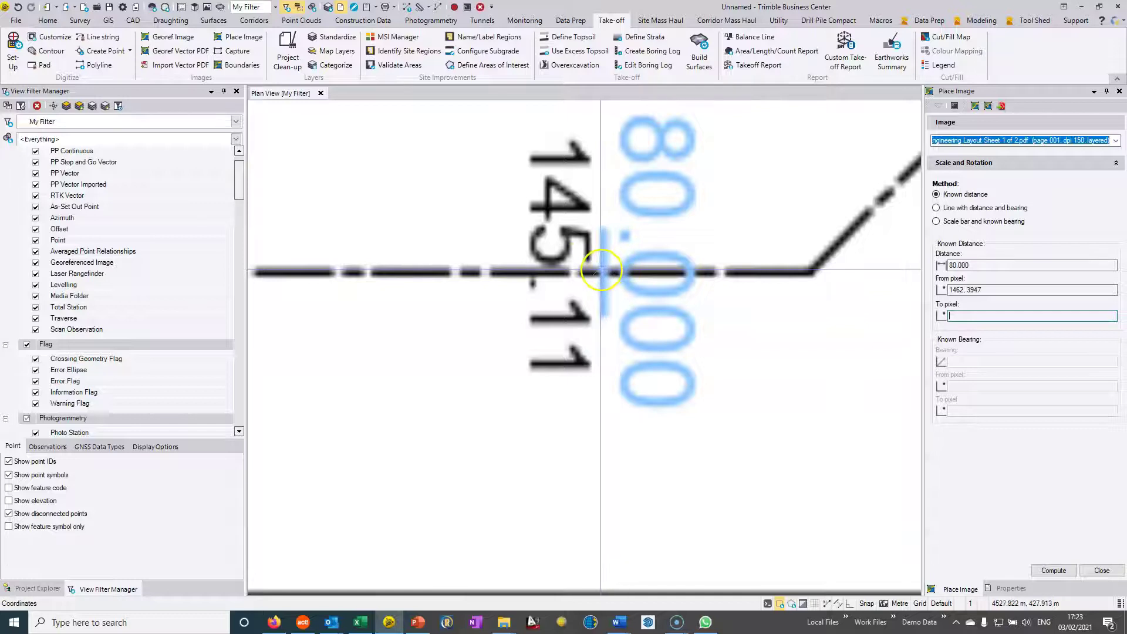
pyautogui.rightClick(601, 270)
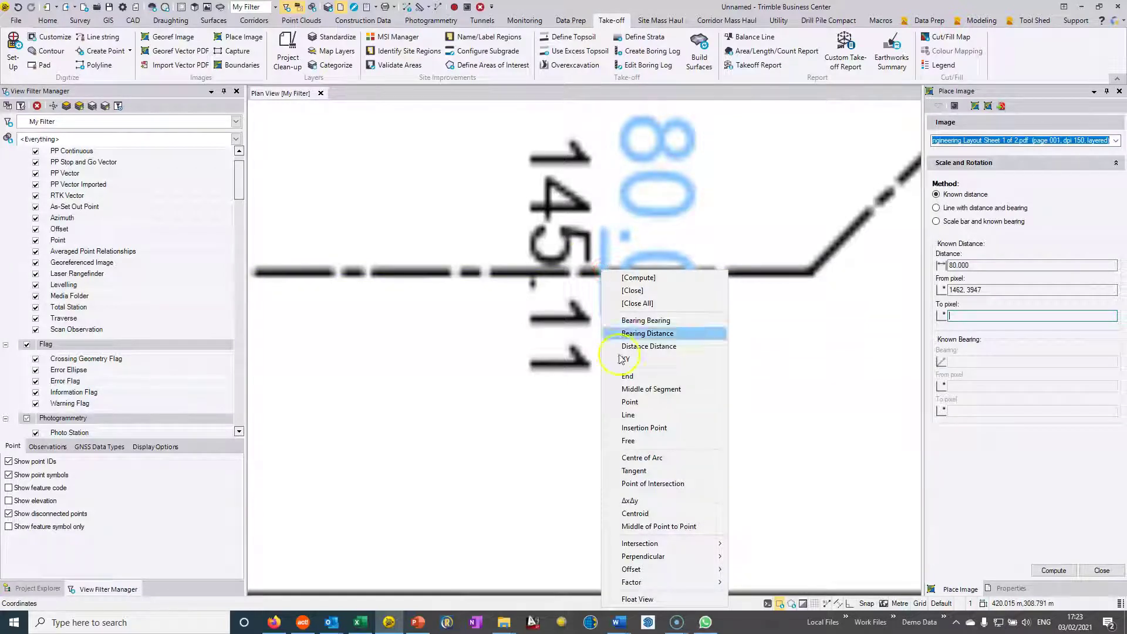
pyautogui.click(629, 440)
pyautogui.scroll(5, 606, 273)
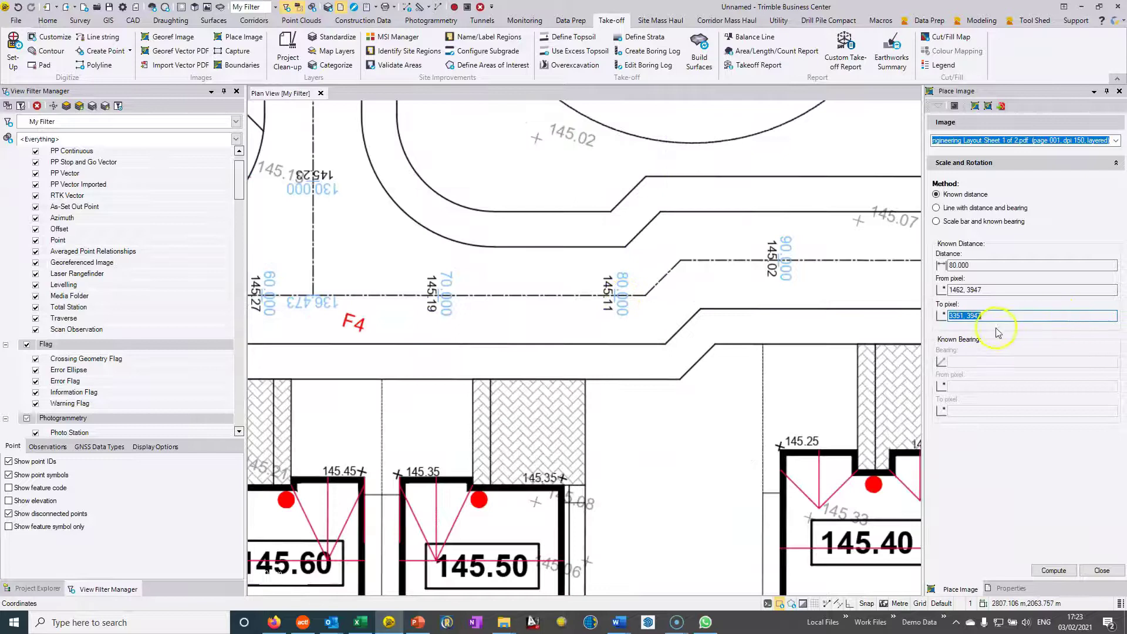
pyautogui.click(1054, 570)
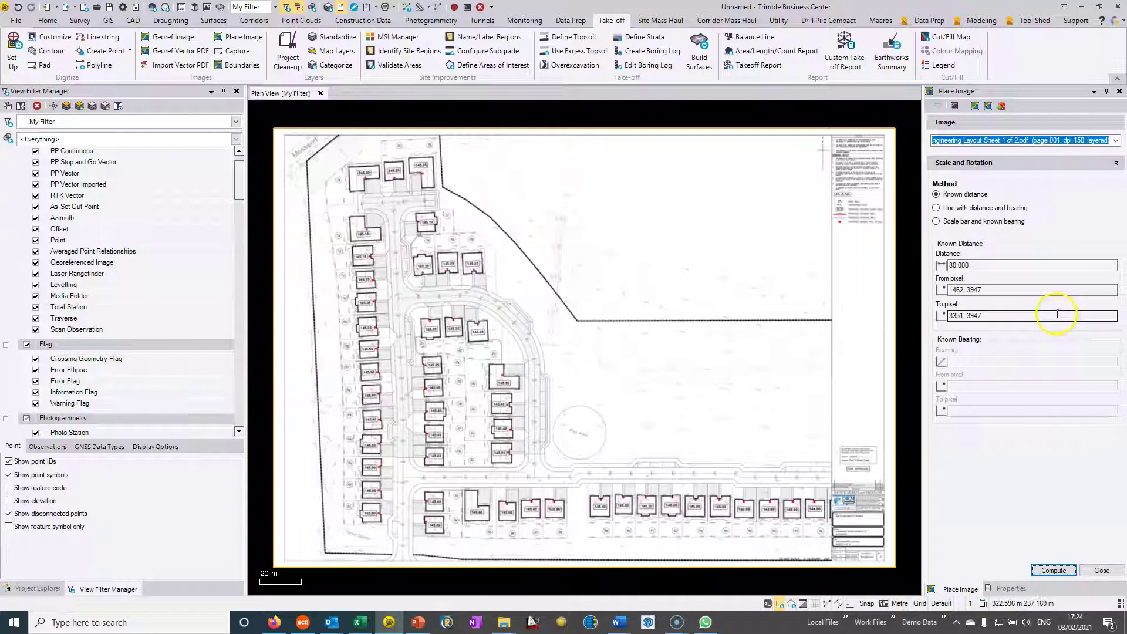
pyautogui.click(1100, 569)
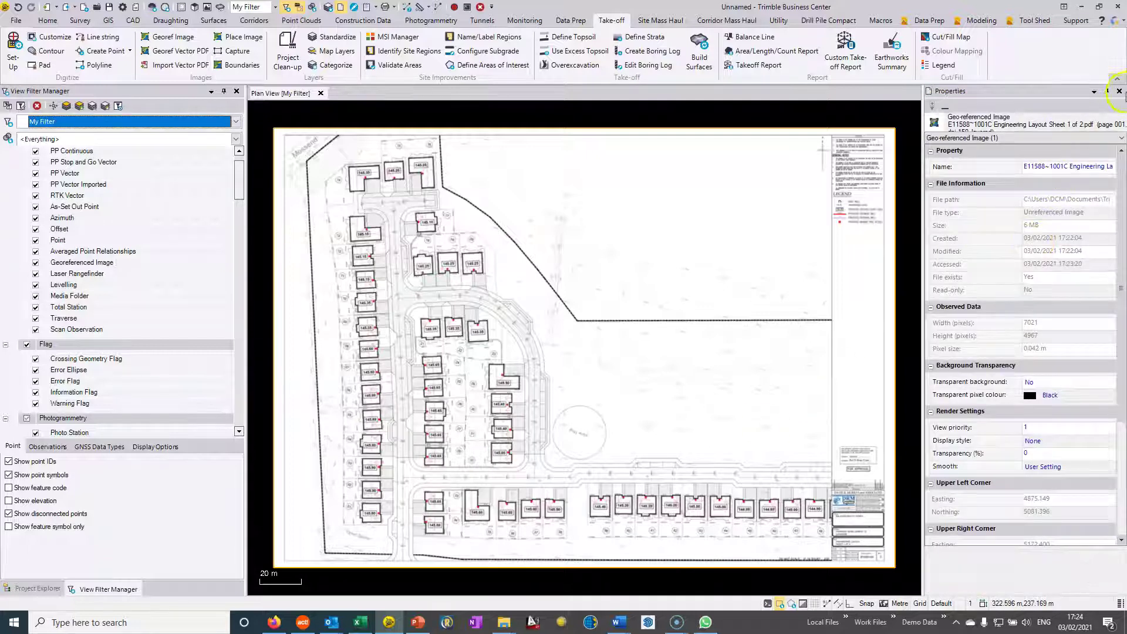
# Start Measure Distance and pick a first point at the road corner.
pyautogui.scroll(10, 521, 222)
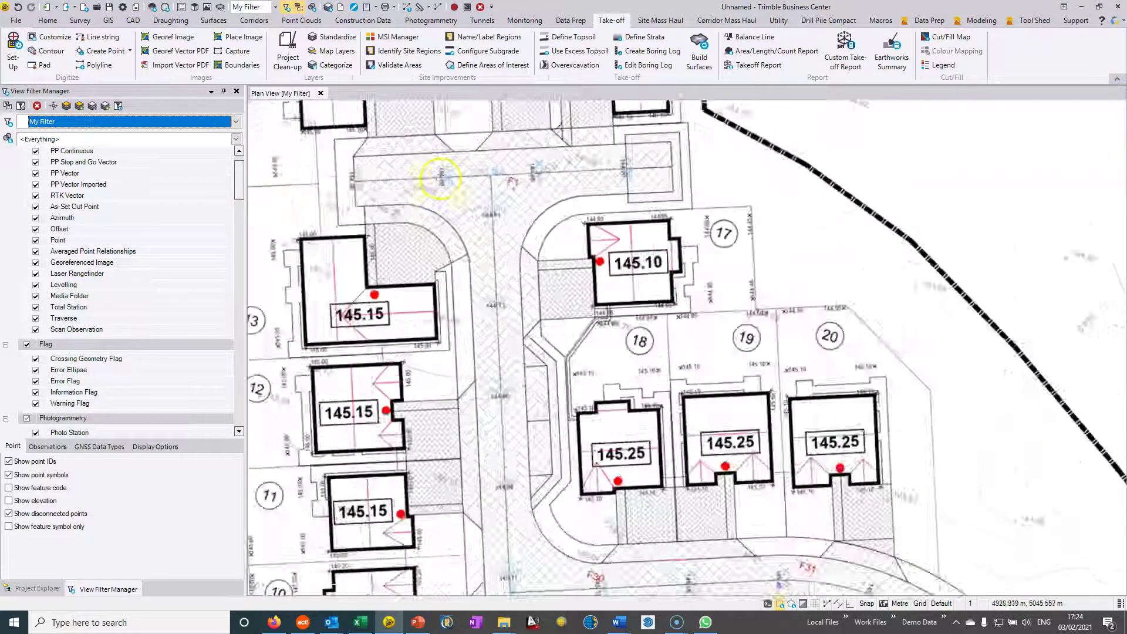
pyautogui.click(419, 10)
pyautogui.moveTo(439, 261); pyautogui.dragTo(511, 225, button='middle')
pyautogui.scroll(12, 482, 247)
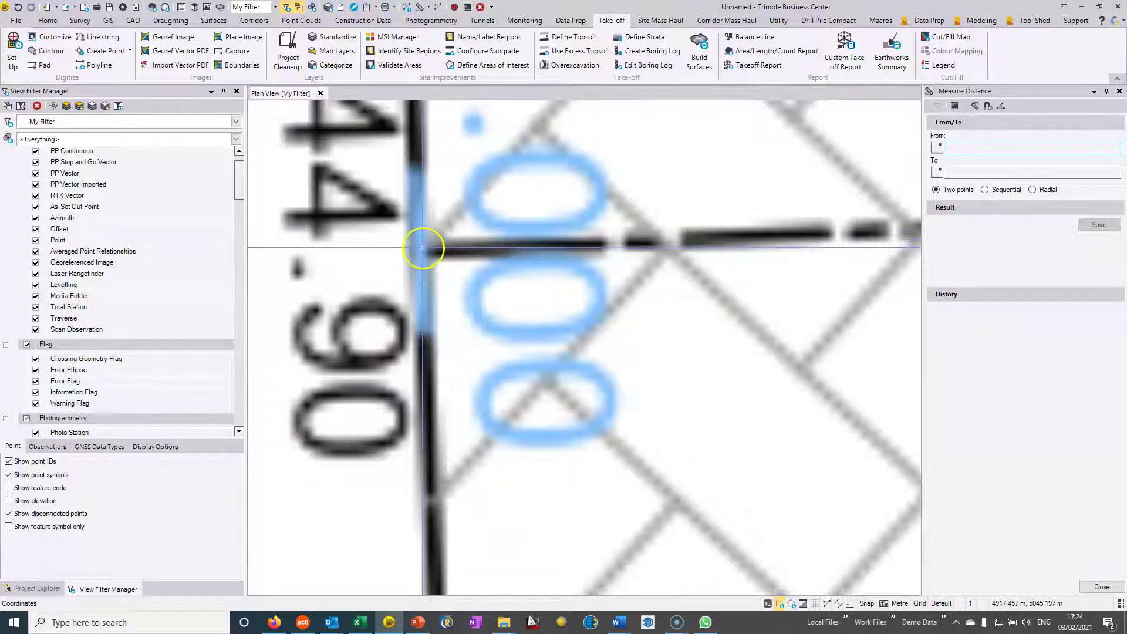
pyautogui.click(422, 249)
pyautogui.scroll(-10, 584, 261)
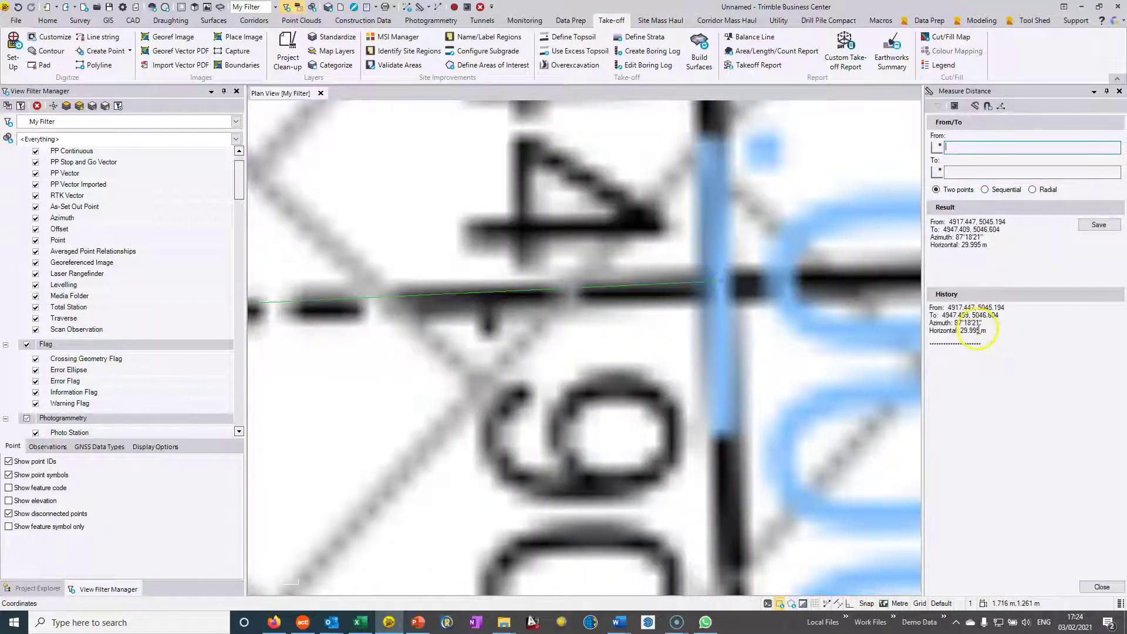
pyautogui.scroll(-12, 639, 254)
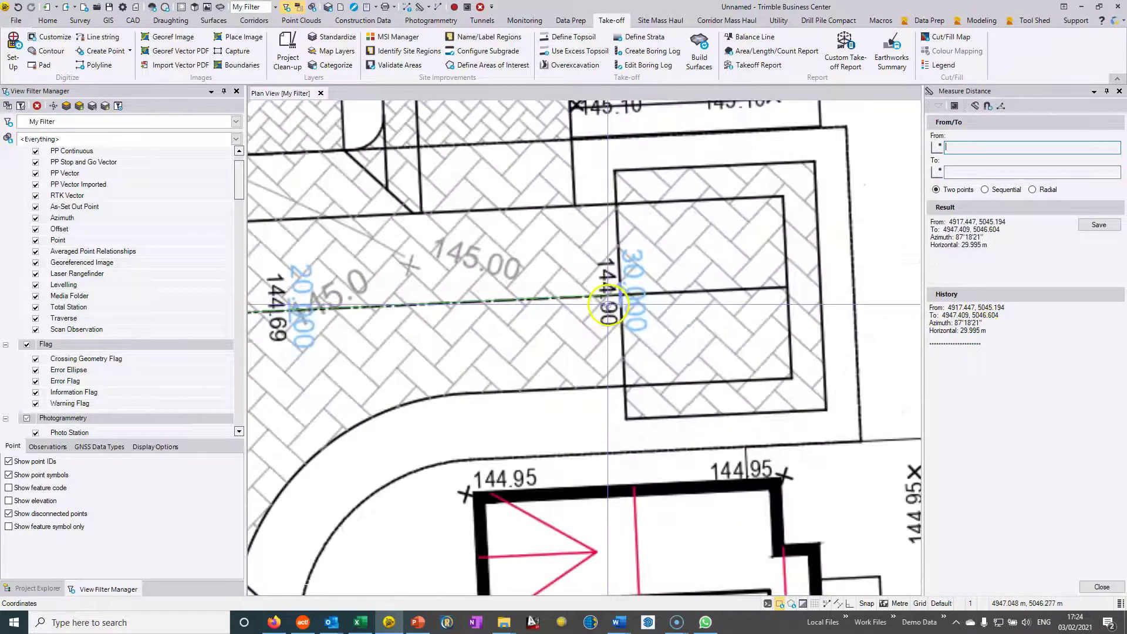
pyautogui.scroll(-8, 541, 268)
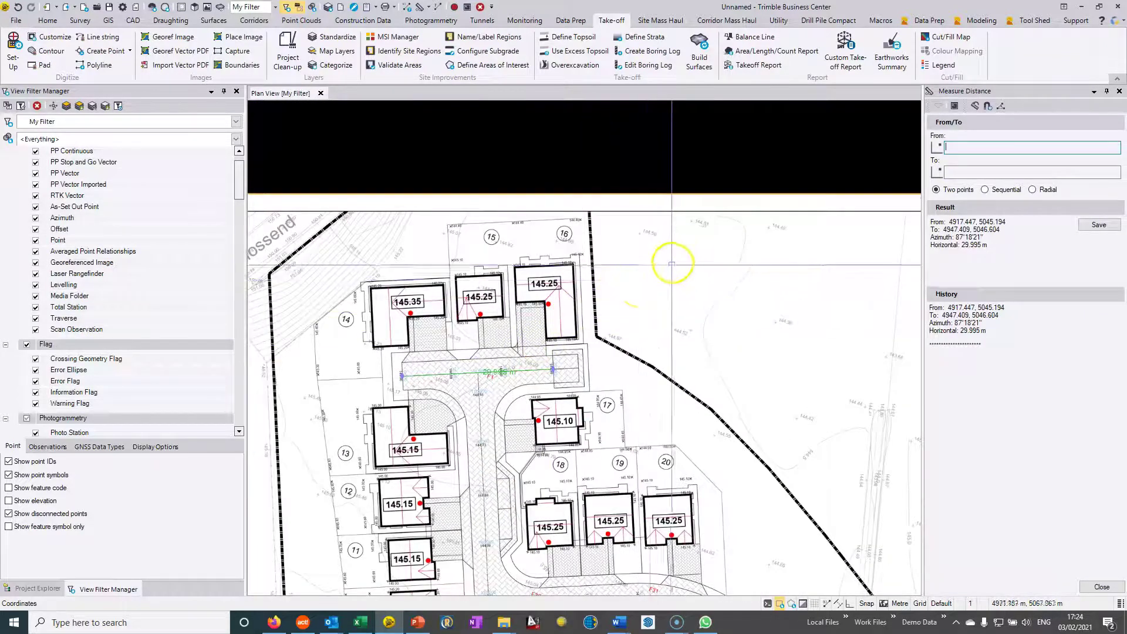
pyautogui.scroll(6, 511, 336)
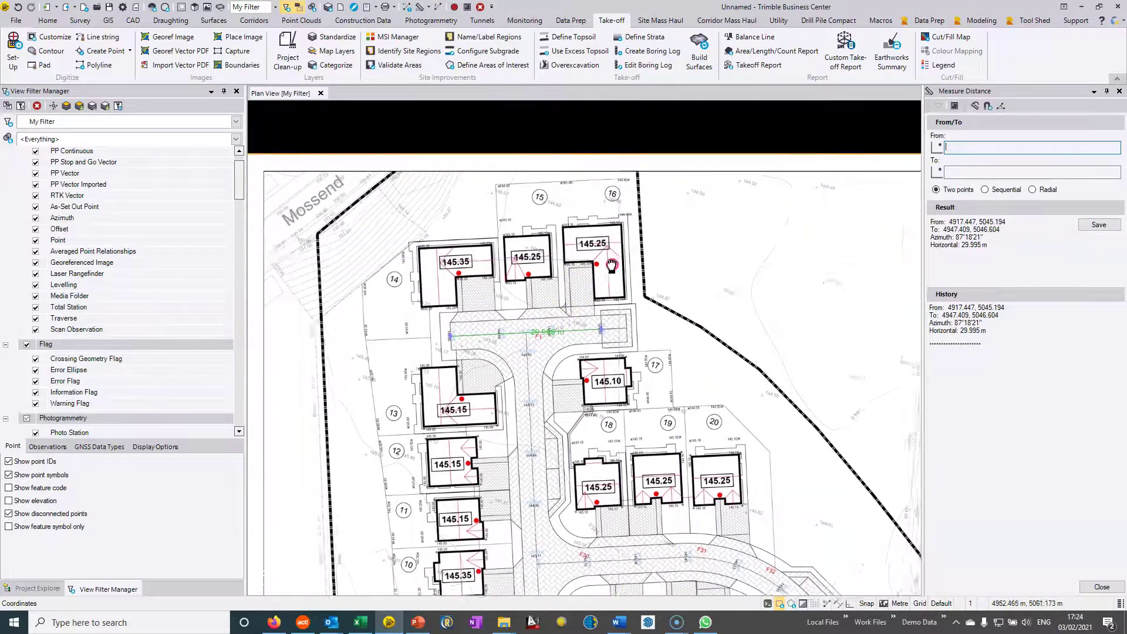
pyautogui.scroll(3, 510, 336)
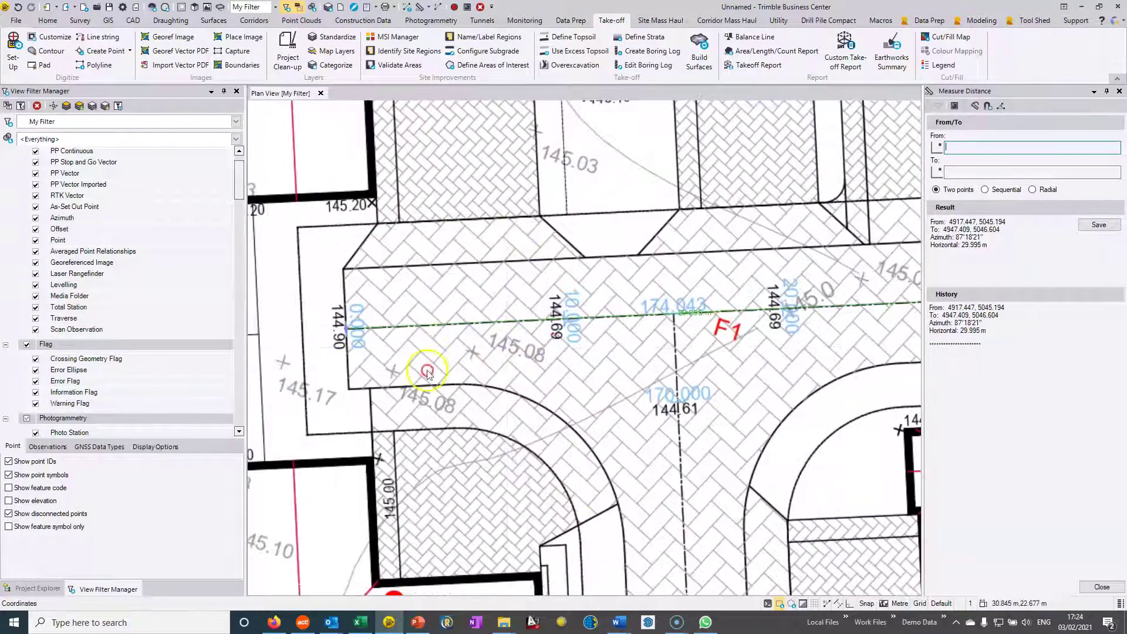
pyautogui.scroll(-2, 598, 487)
pyautogui.scroll(3, 516, 397)
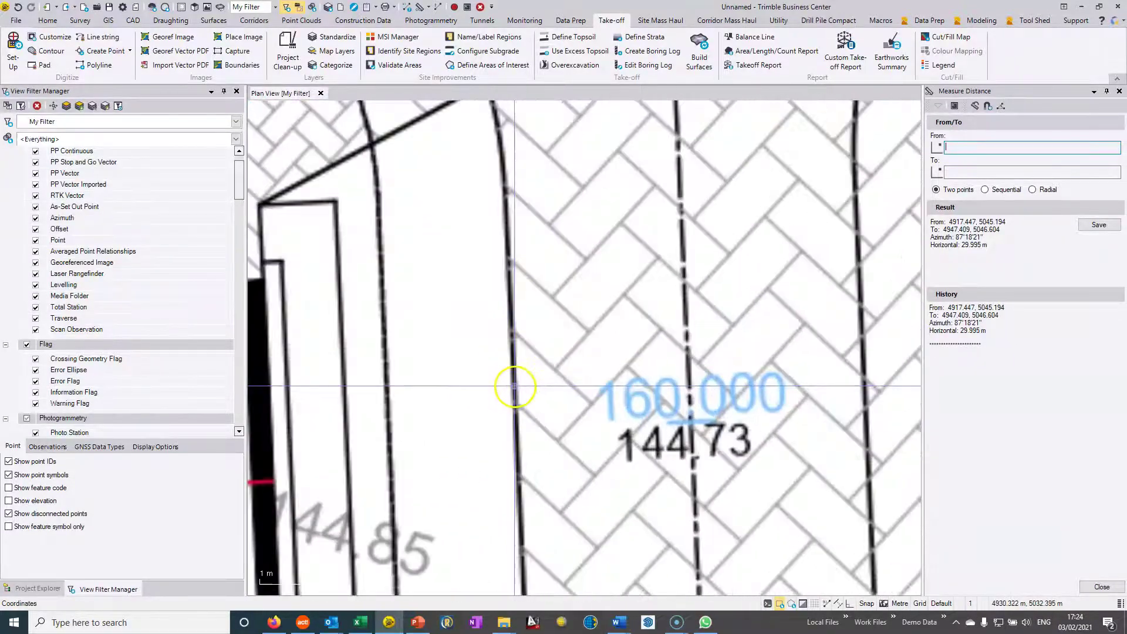
# Measure the carriageway width at chainage 160.000 from edge to edge, reading 5.482 m.
pyautogui.click(515, 386)
pyautogui.scroll(-3, 515, 386)
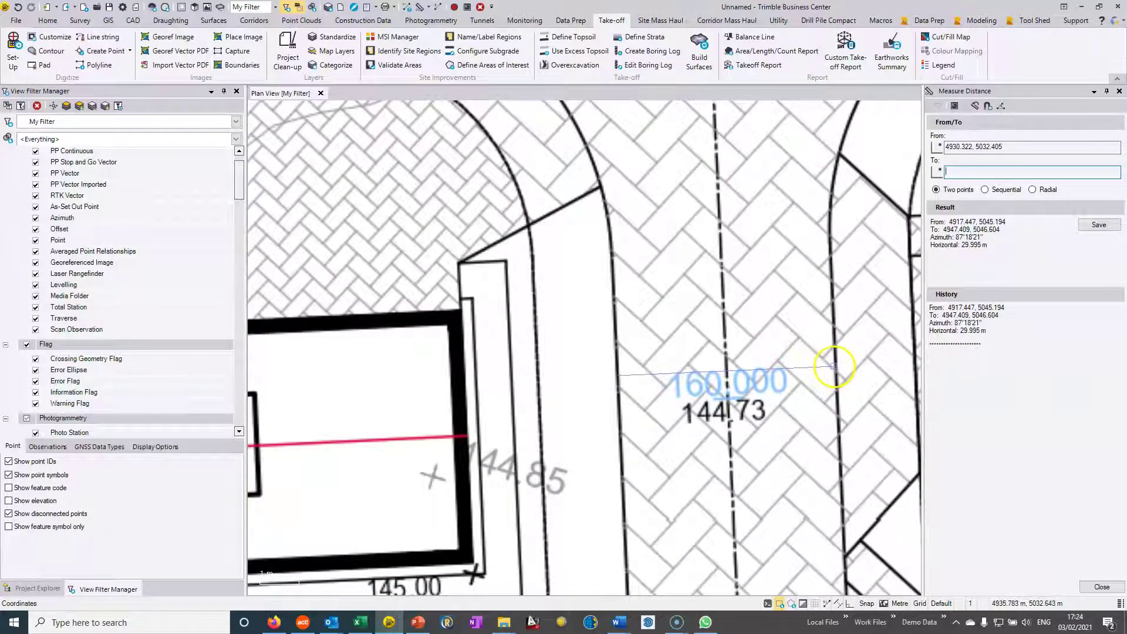
pyautogui.click(835, 365)
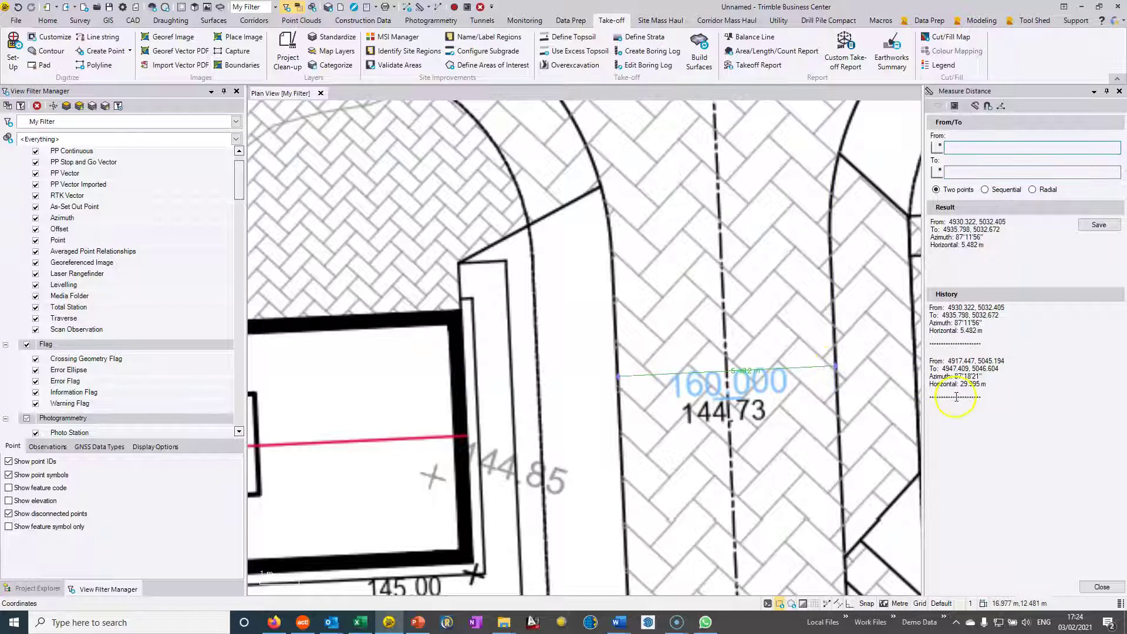
pyautogui.scroll(-5, 646, 381)
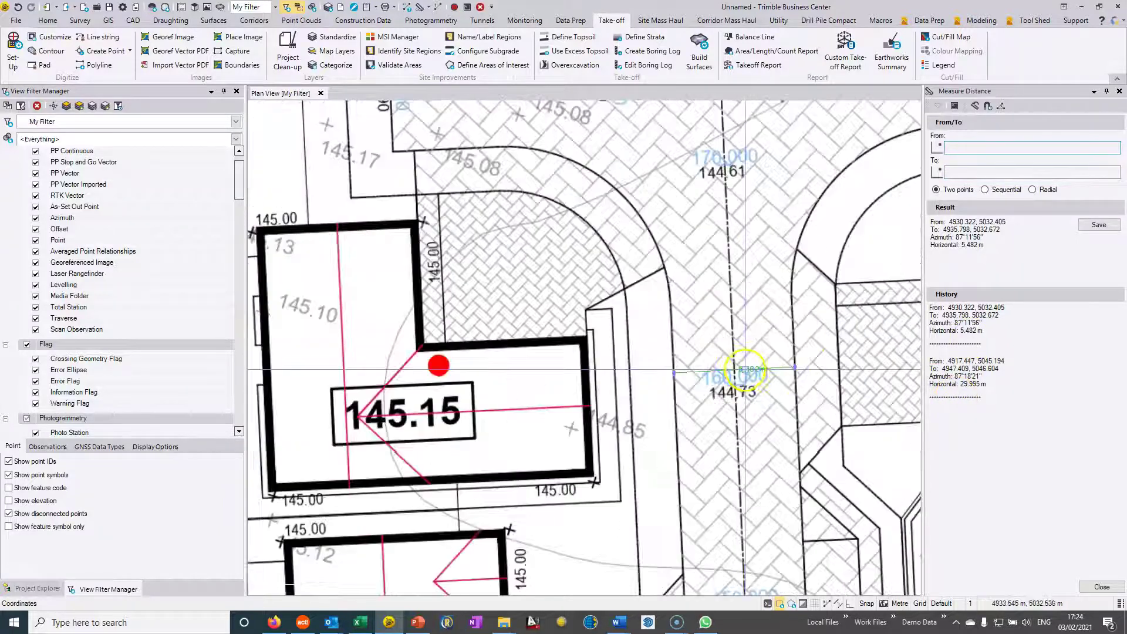
pyautogui.scroll(-6, 457, 314)
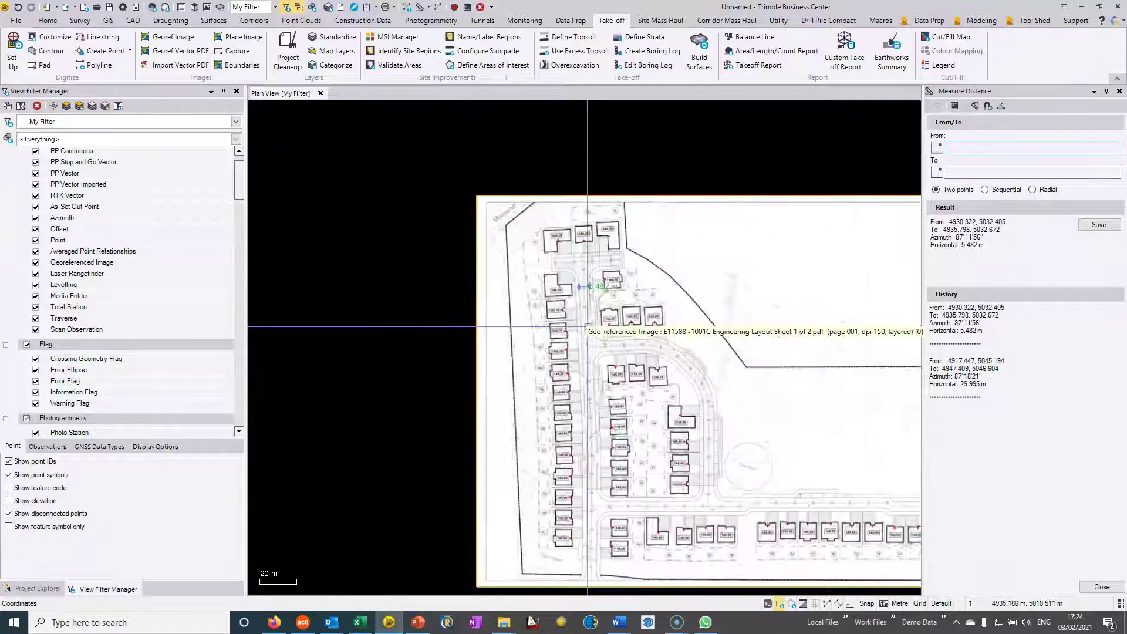
pyautogui.moveTo(762, 321); pyautogui.dragTo(611, 274, button='middle')
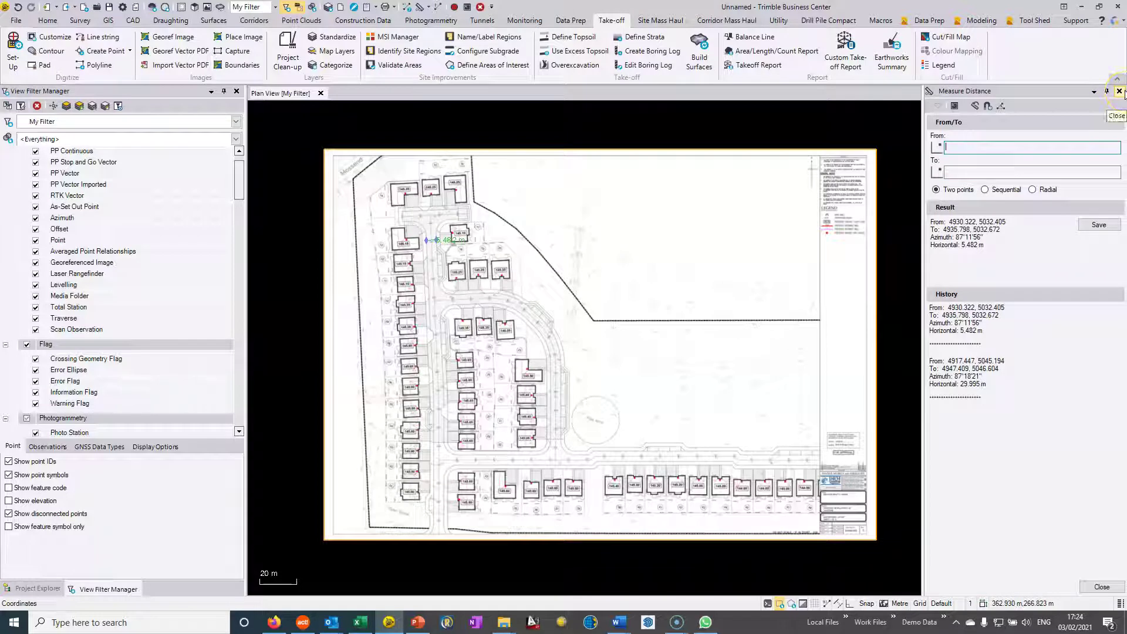
# Delete the layout PDF from Imported Files in the Project Explorer.
pyautogui.click(44, 588)
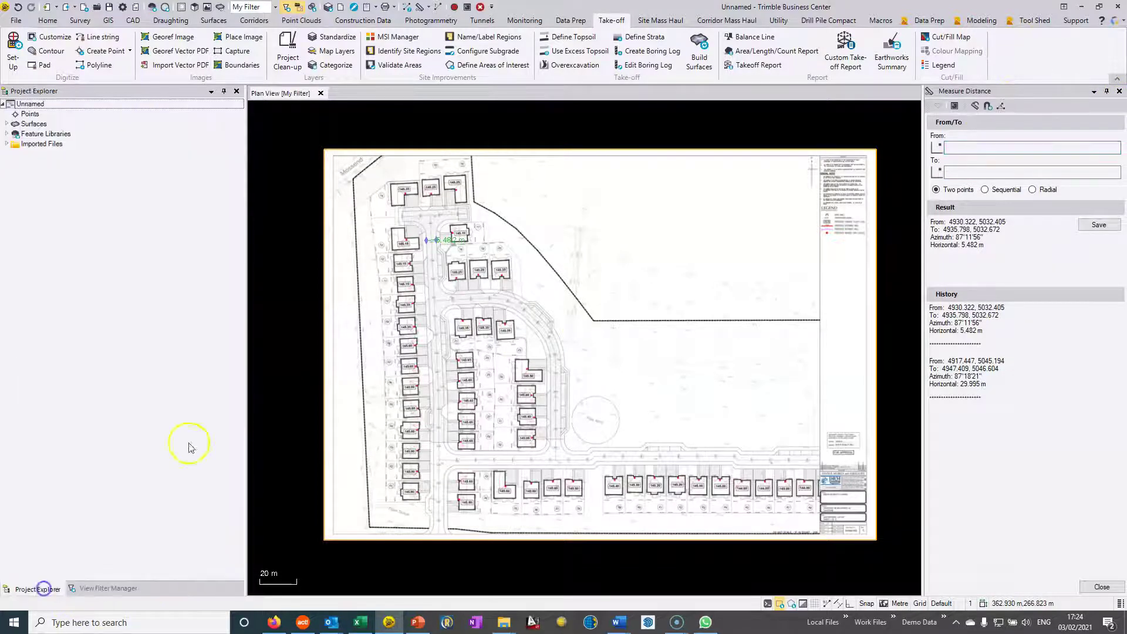
pyautogui.click(8, 144)
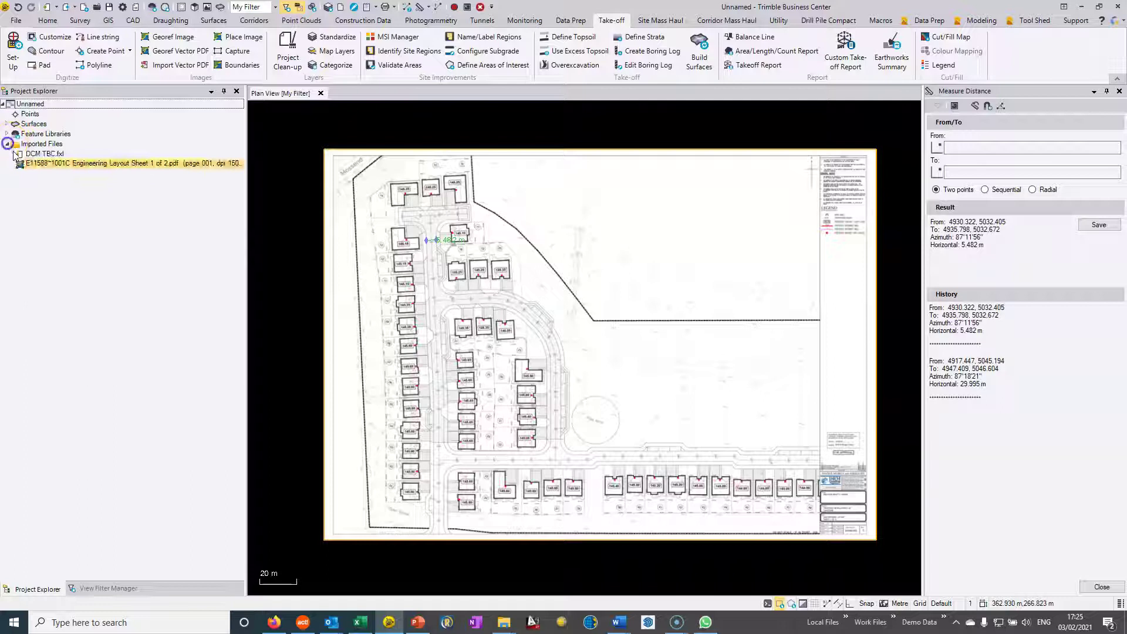
pyautogui.rightClick(35, 165)
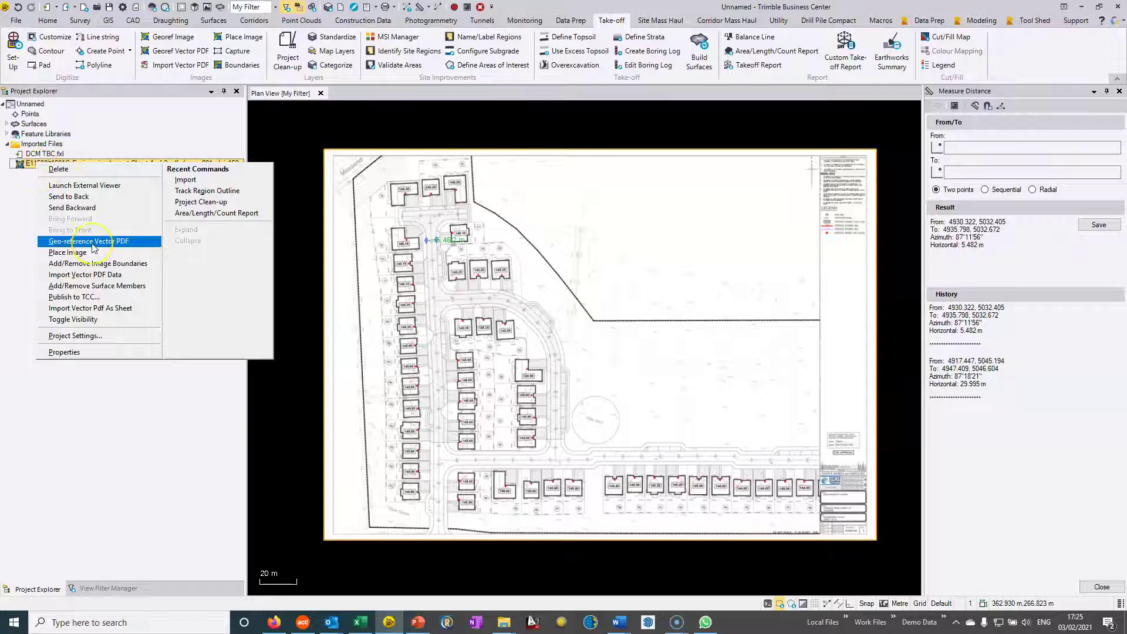
pyautogui.click(59, 170)
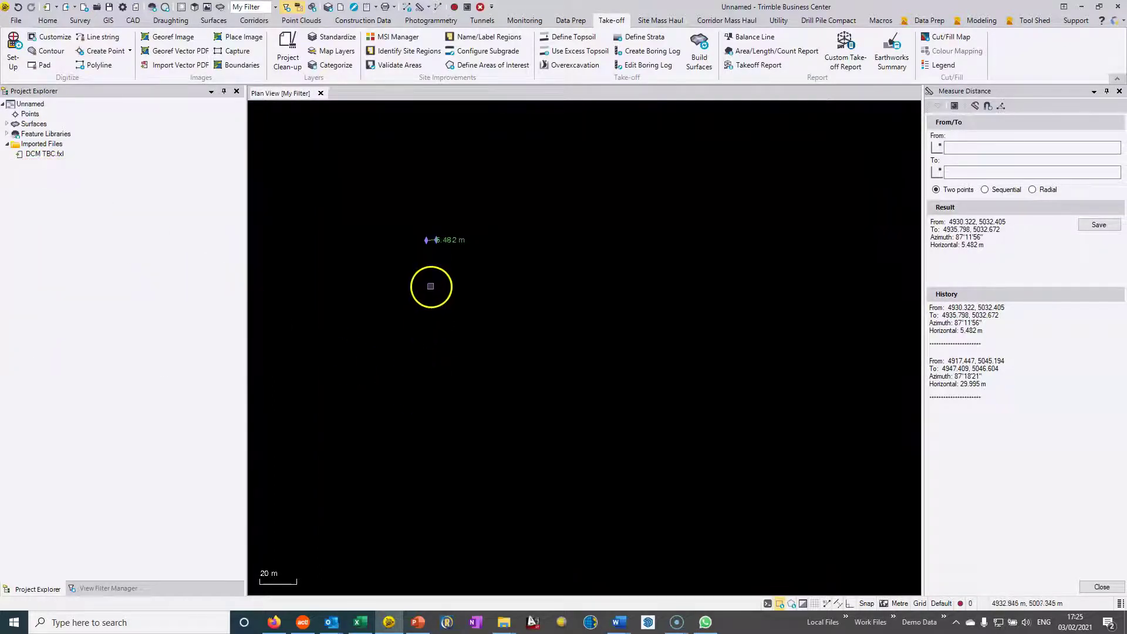
# Close Measure Distance and drag Georeferencing co-ords.csv into the plan view.
pyautogui.click(1119, 92)
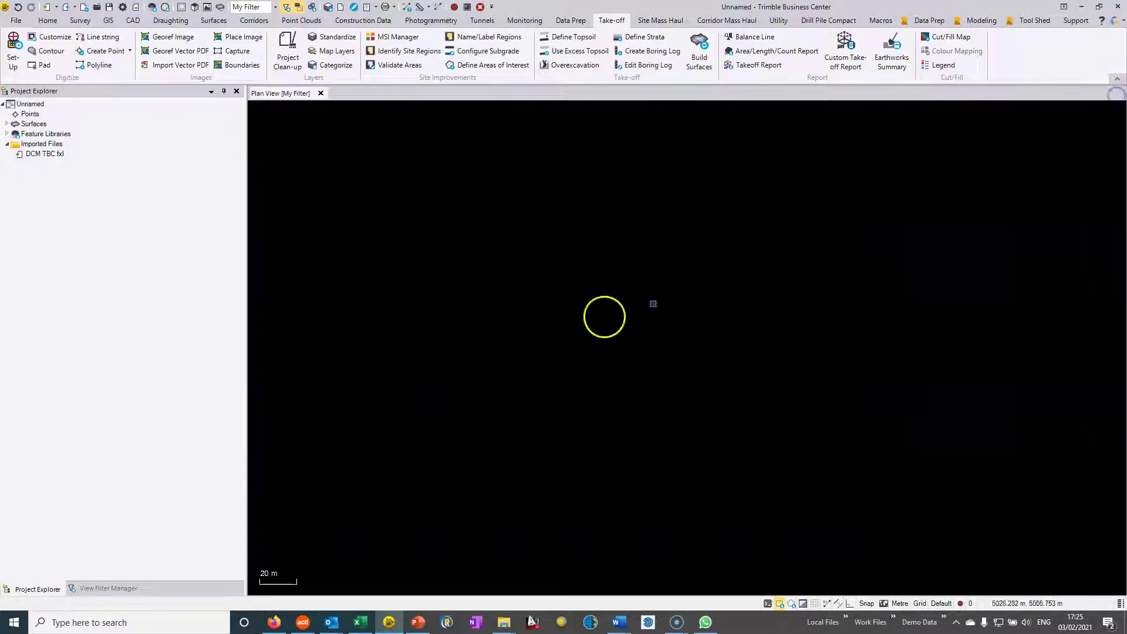
pyautogui.moveTo(506, 623)
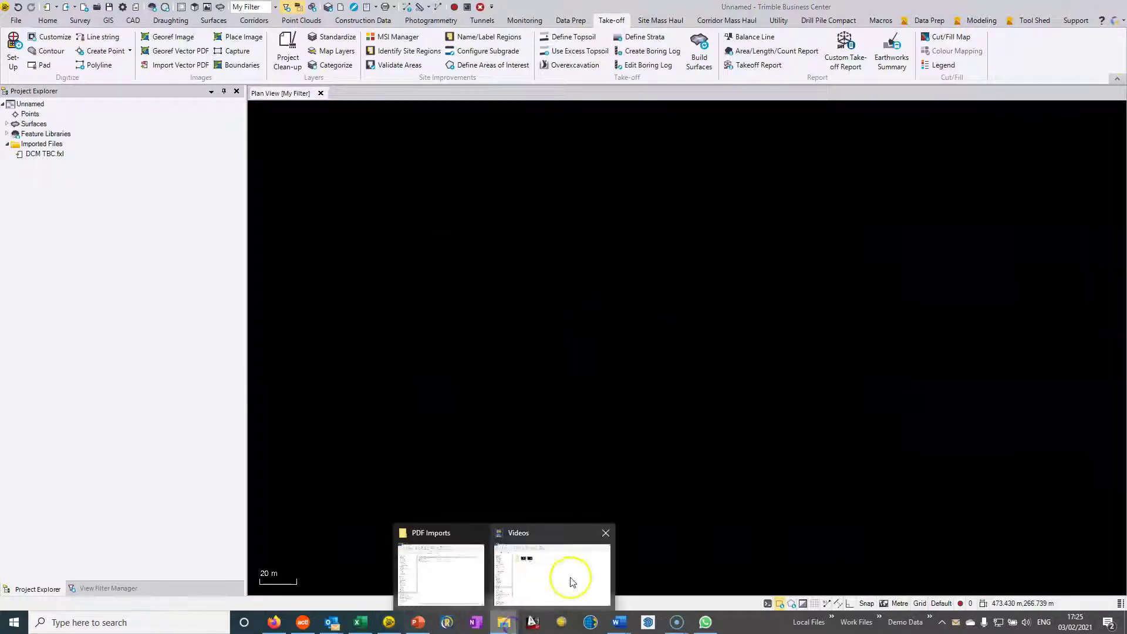
pyautogui.click(432, 573)
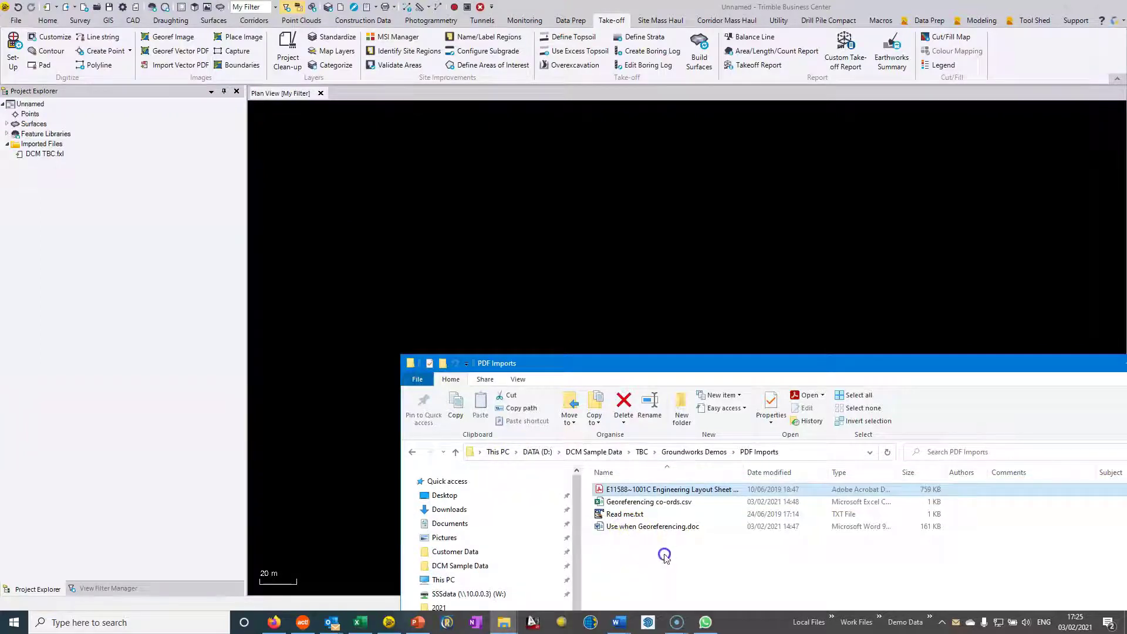
pyautogui.moveTo(648, 501); pyautogui.dragTo(642, 222)
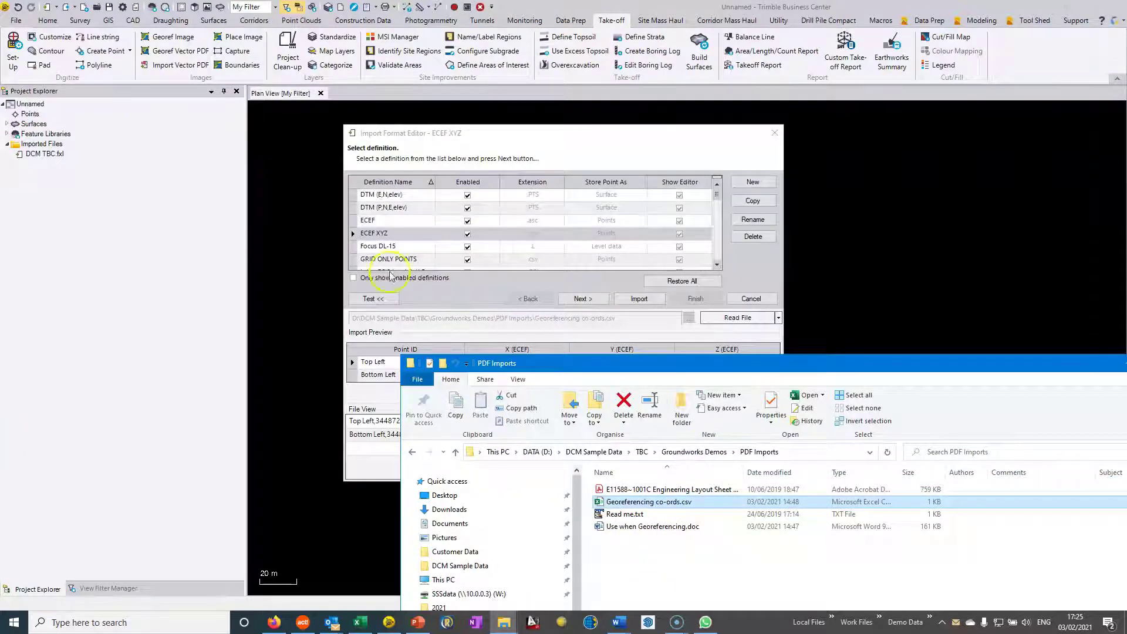
# Choose the P,E,N,elev,Code (Unknown) import format for the CSV.
pyautogui.click(415, 259)
pyautogui.scroll(-1, 418, 264)
pyautogui.scroll(-5, 417, 261)
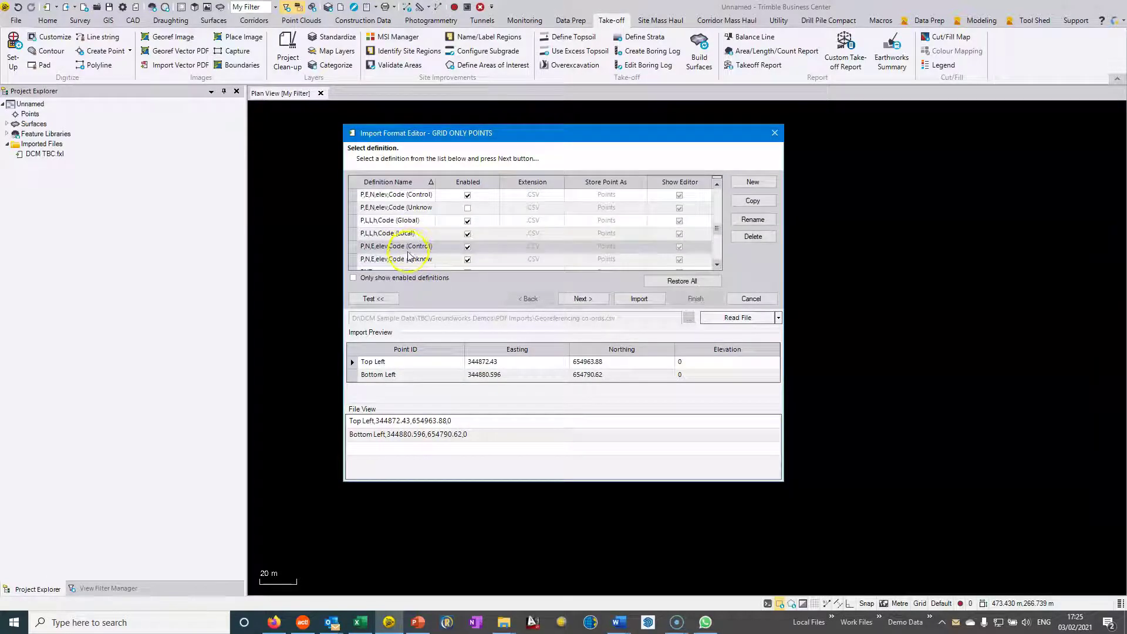
pyautogui.scroll(-1, 411, 254)
pyautogui.scroll(5, 409, 256)
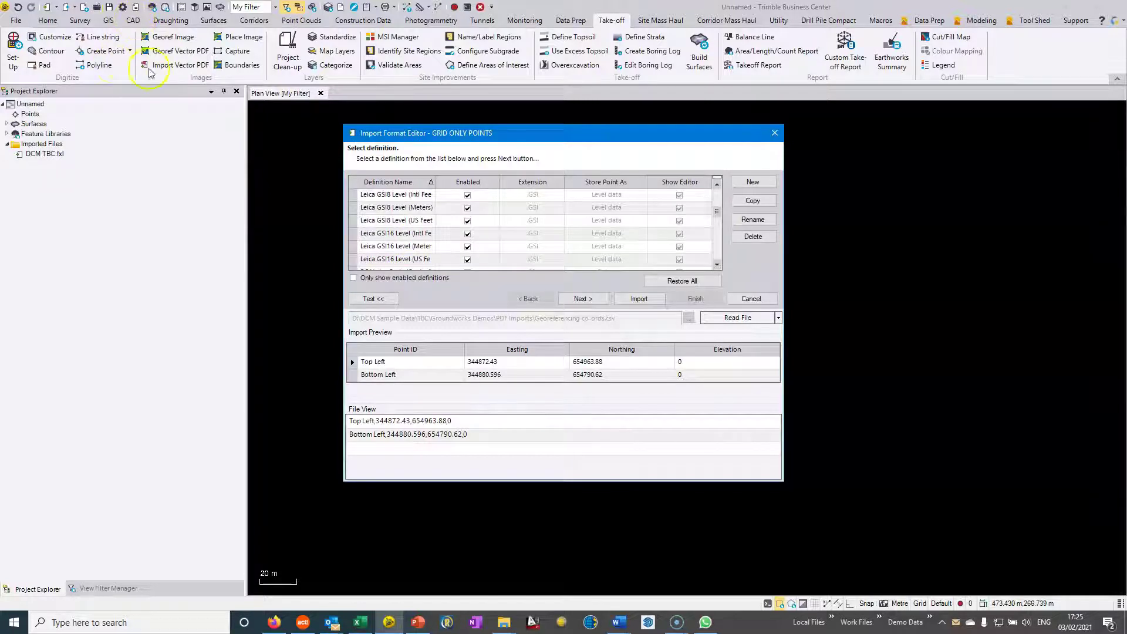
pyautogui.scroll(3, 396, 237)
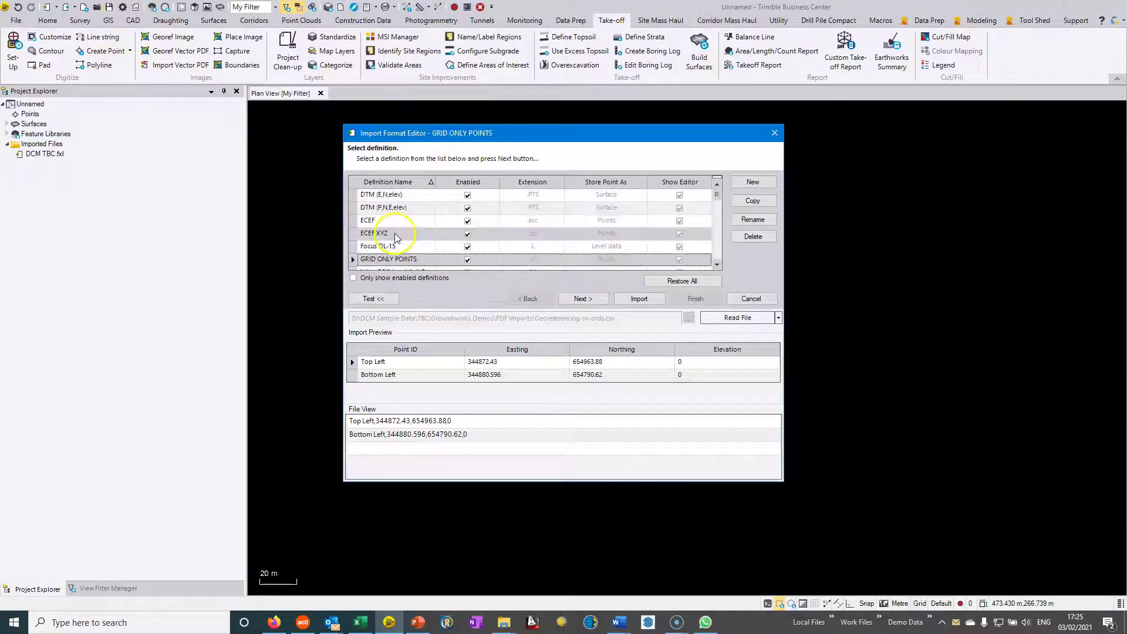
pyautogui.scroll(-8, 395, 237)
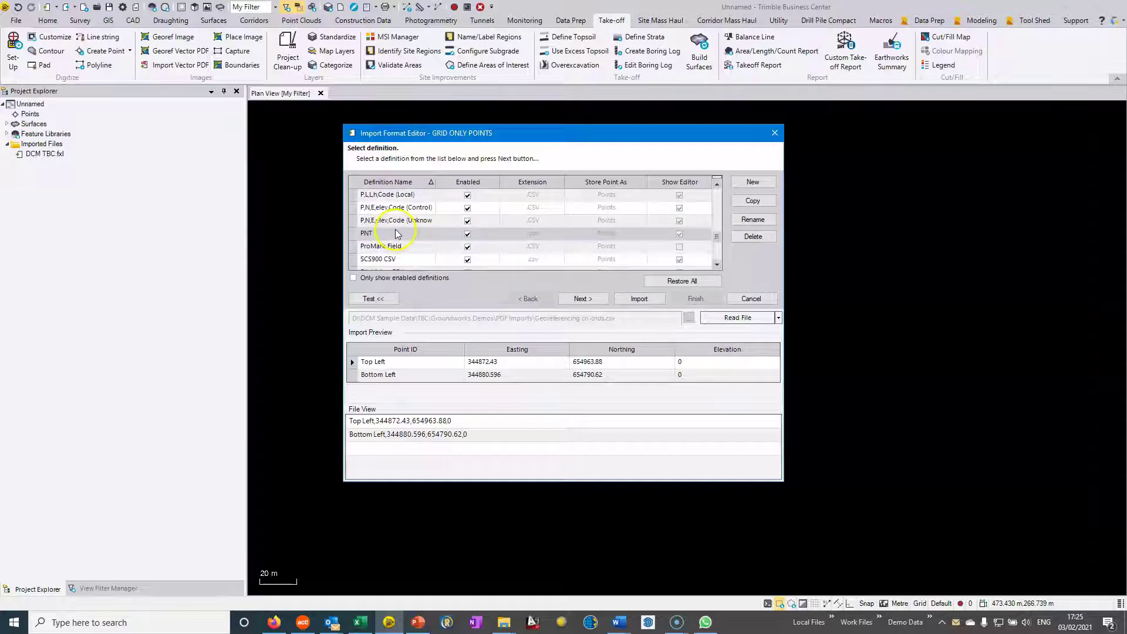
pyautogui.scroll(1, 397, 233)
pyautogui.click(396, 208)
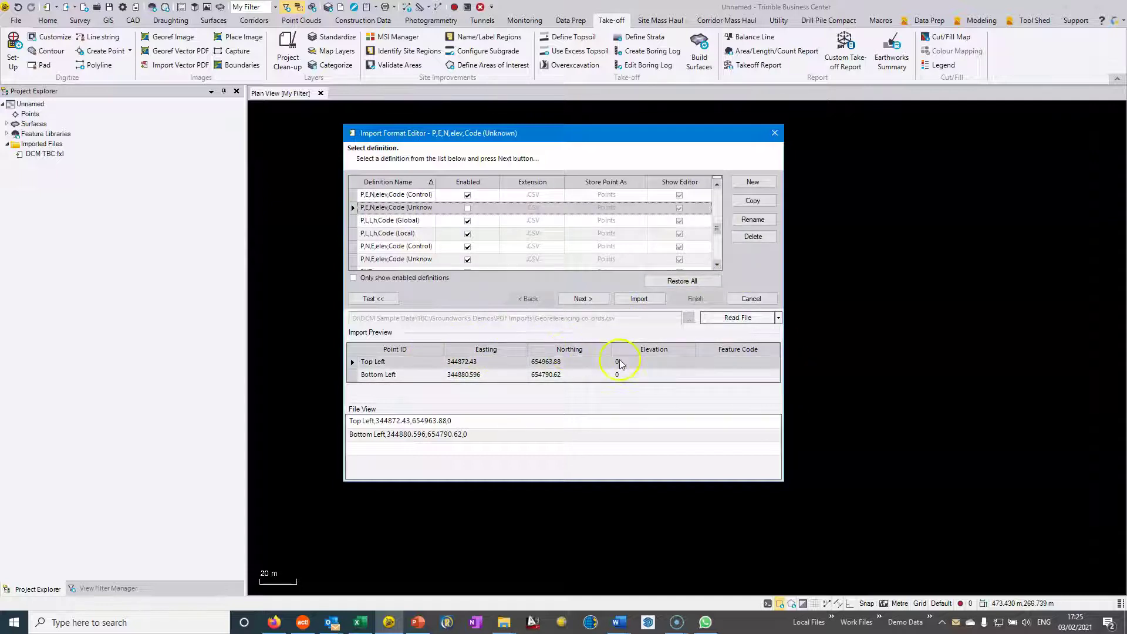
# Import the Top Left and Bottom Left points and frame them in the view.
pyautogui.click(638, 299)
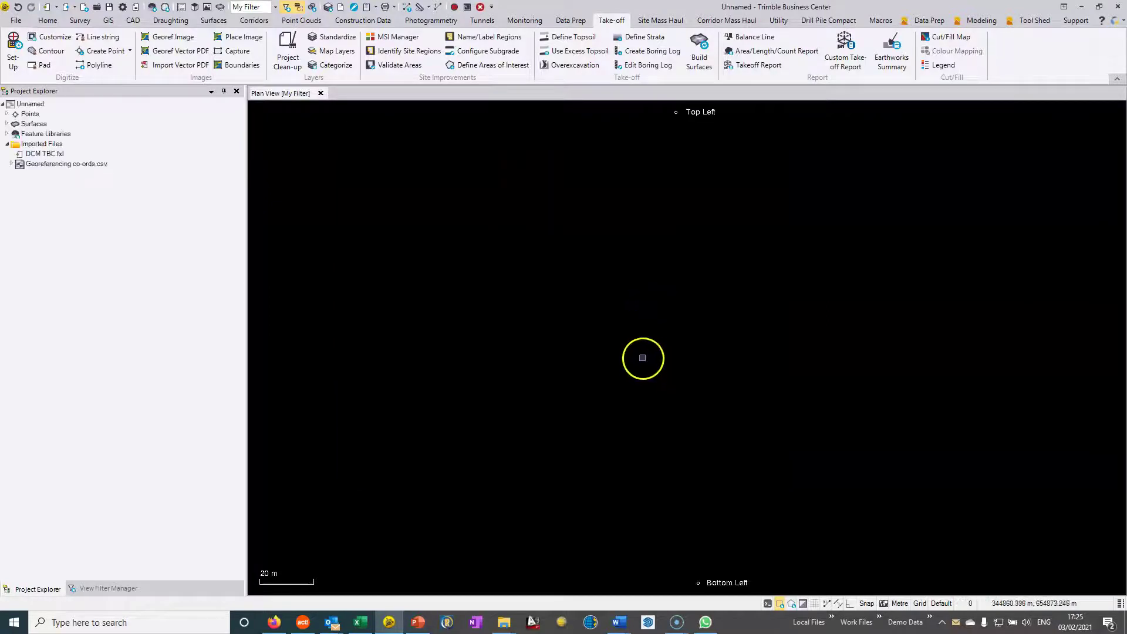
pyautogui.scroll(-2, 652, 352)
pyautogui.moveTo(659, 347); pyautogui.dragTo(538, 343, button='middle')
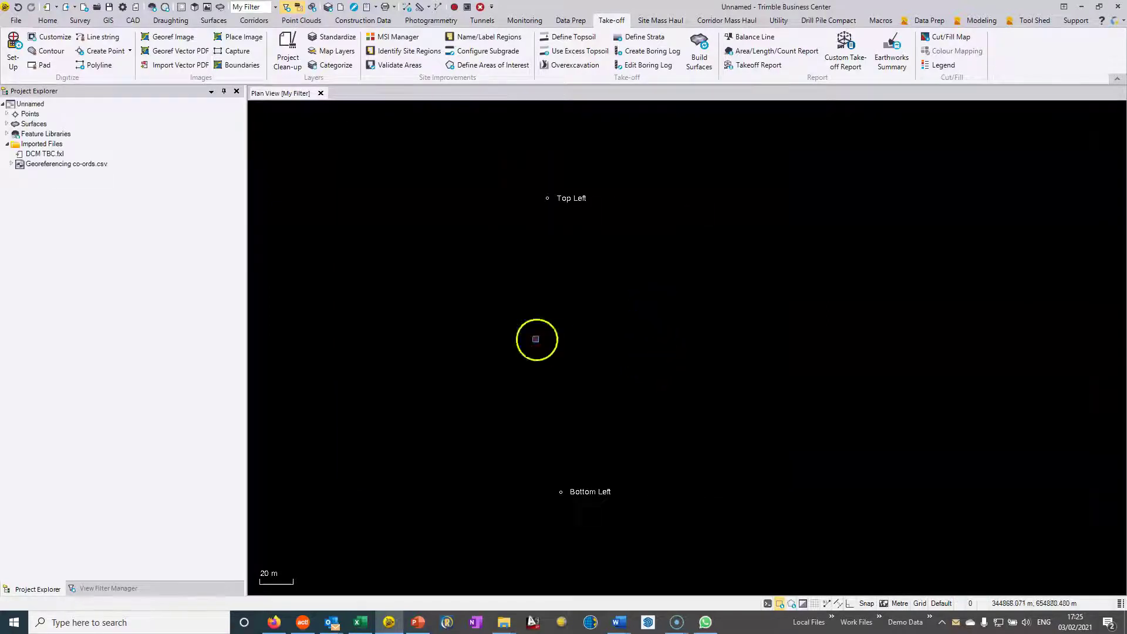
pyautogui.moveTo(707, 342); pyautogui.dragTo(485, 332, button='middle')
pyautogui.scroll(-1, 534, 332)
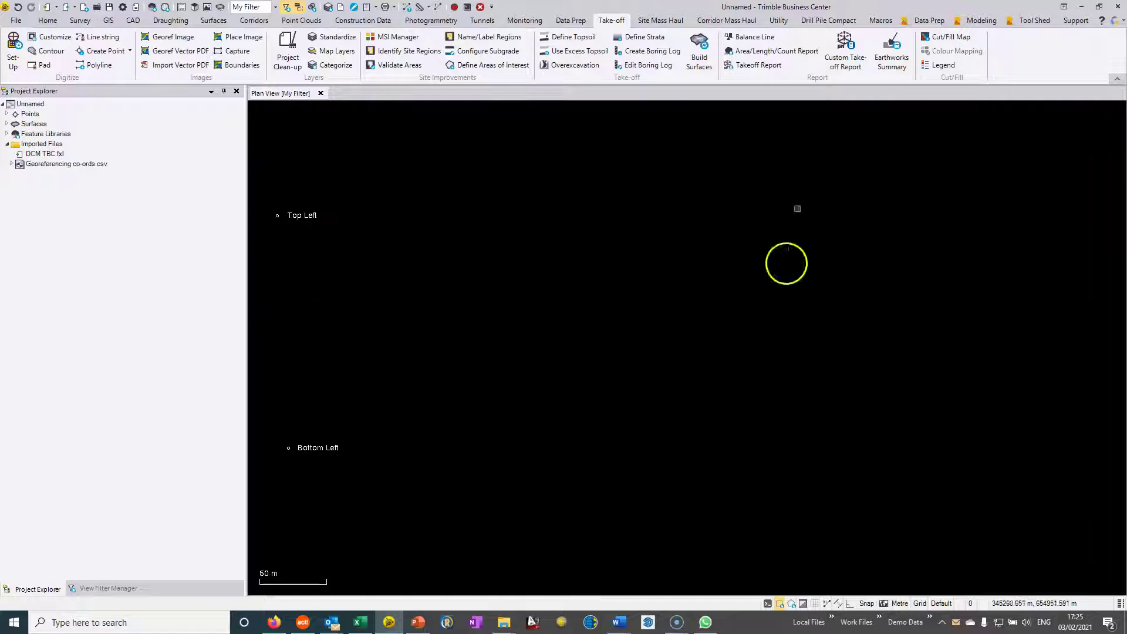
# Place the Engineering Layout Sheet 1 of 2 PDF page into the plan view.
pyautogui.click(503, 622)
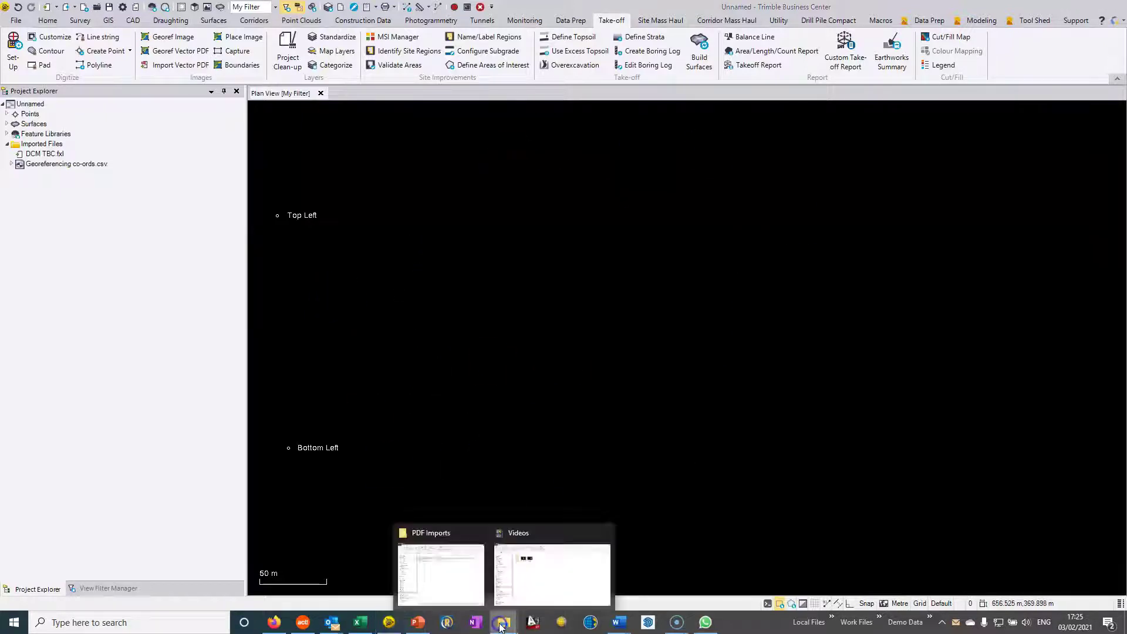
pyautogui.click(444, 581)
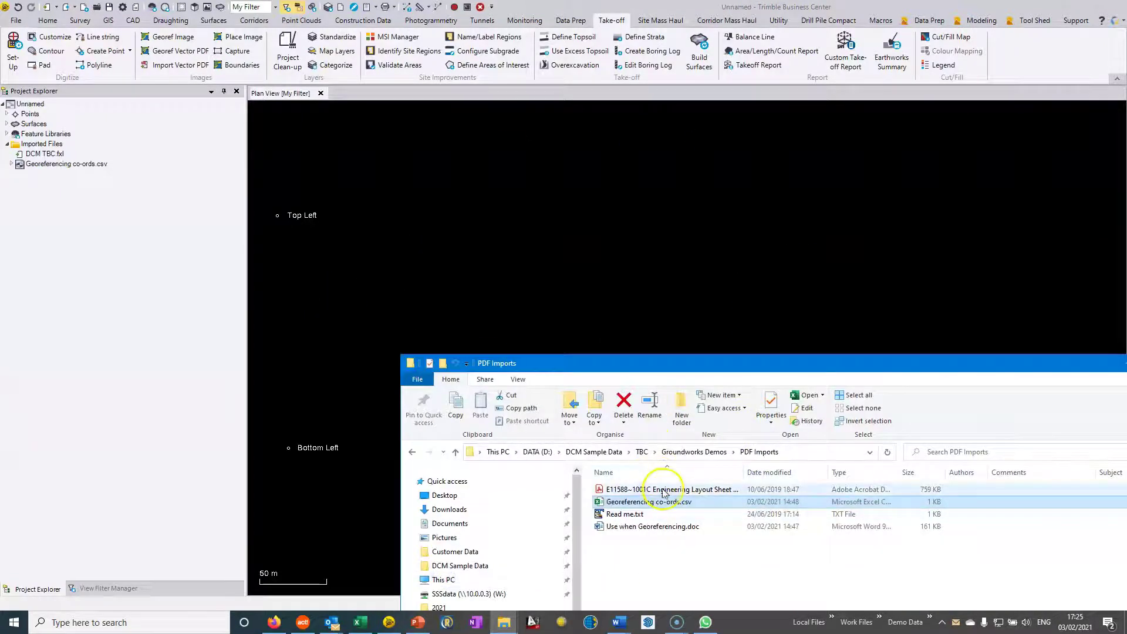
pyautogui.click(684, 375)
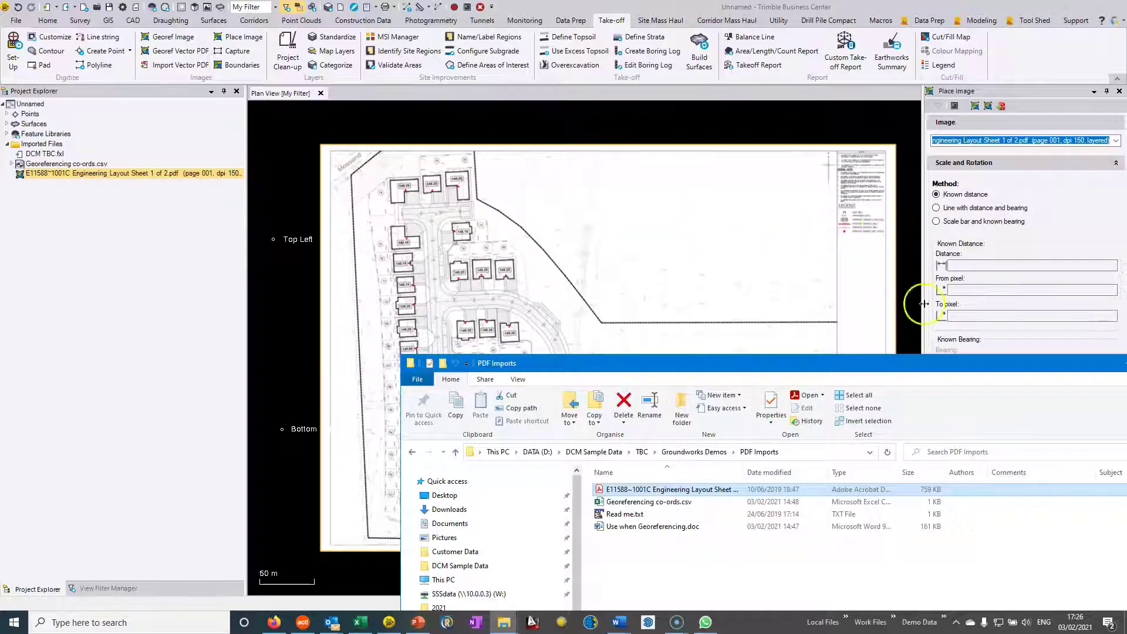
pyautogui.click(910, 10)
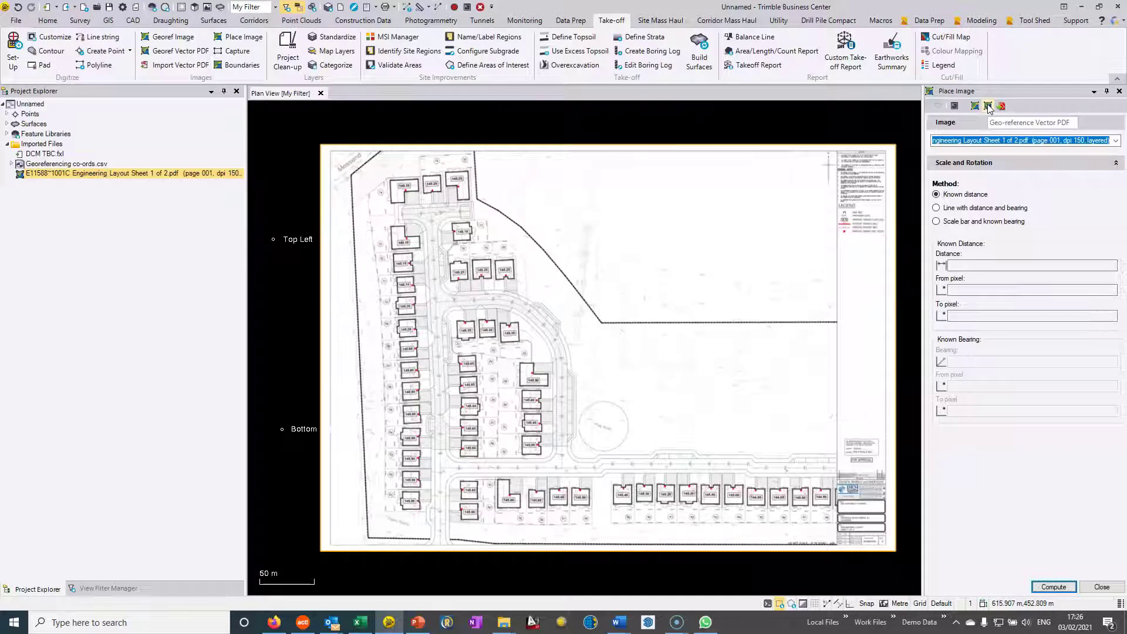
# Set point A by matching the PDF's upper-left boundary corner to Top Left.
pyautogui.click(988, 106)
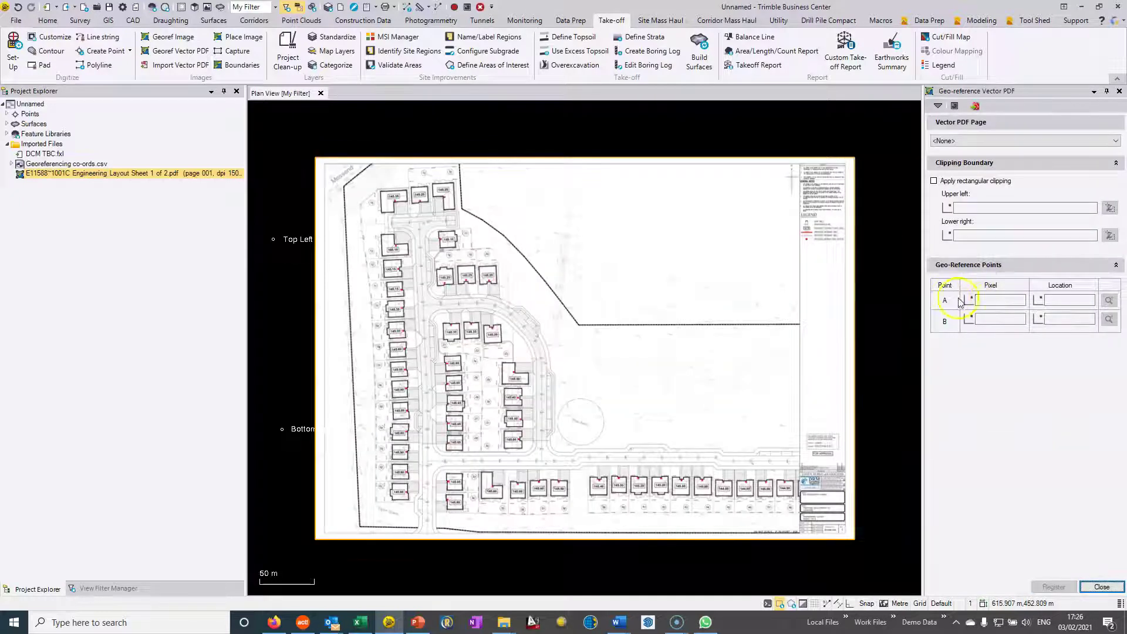
pyautogui.click(991, 300)
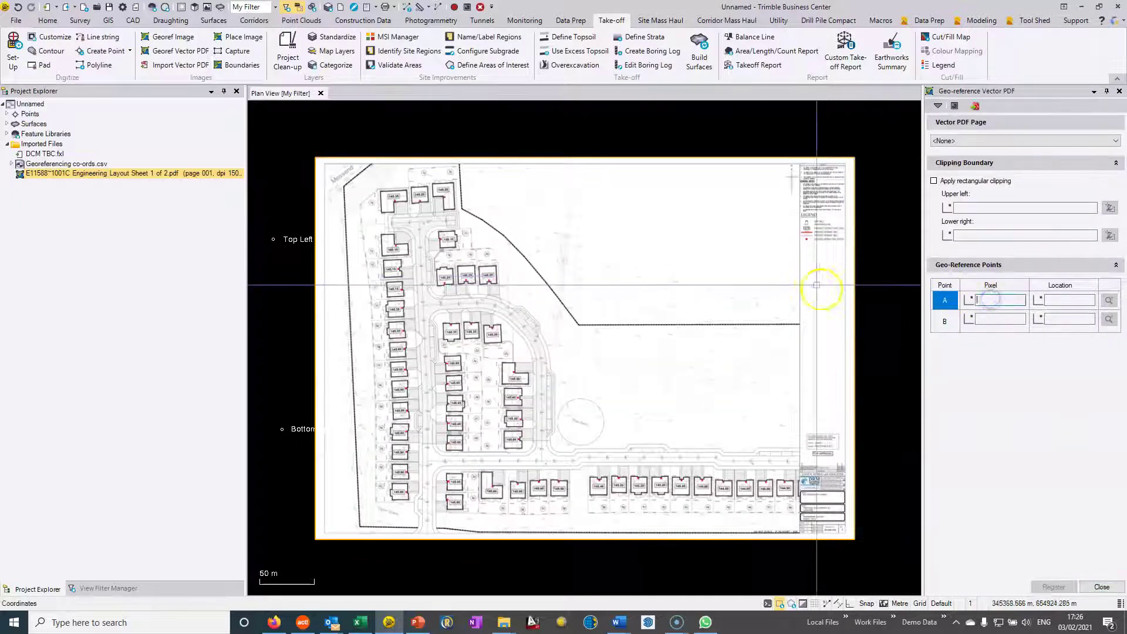
pyautogui.scroll(5, 415, 247)
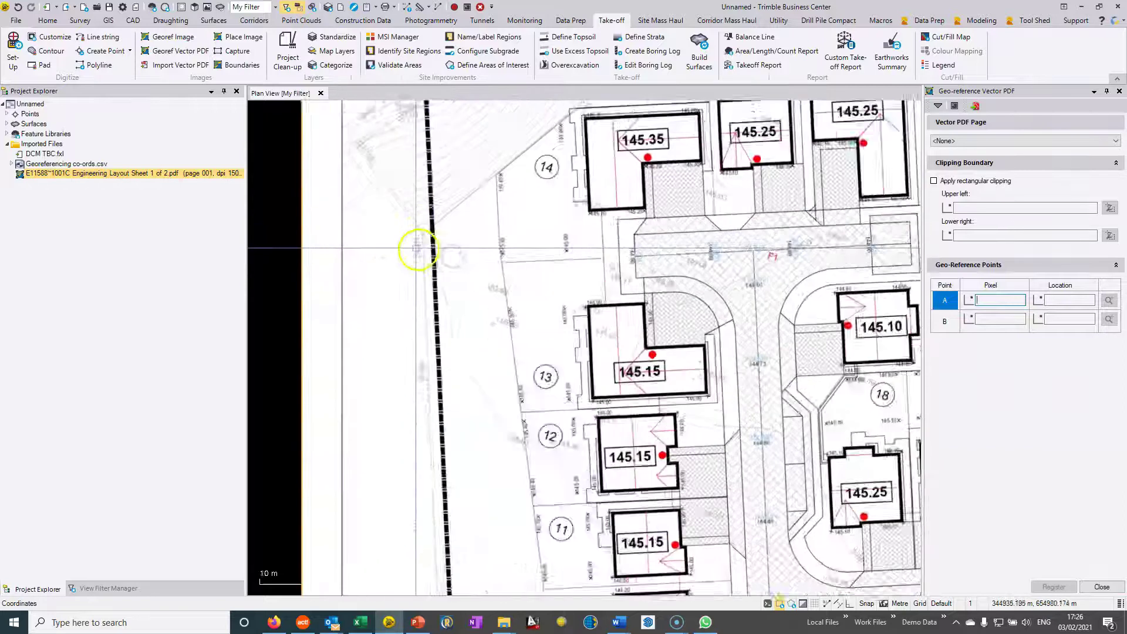
pyautogui.scroll(5, 414, 247)
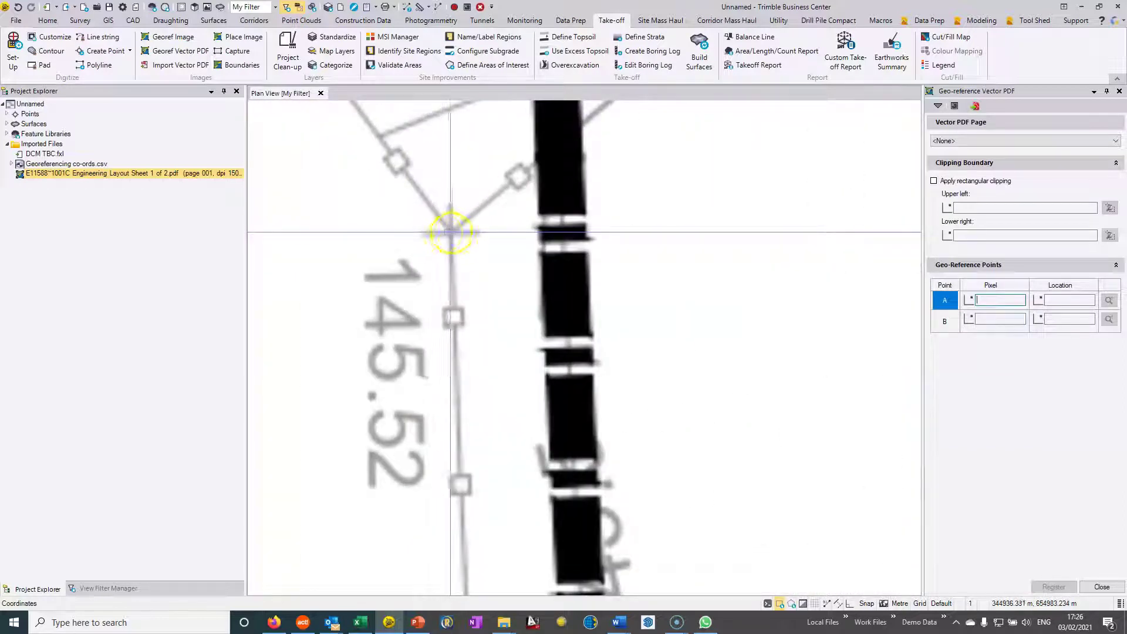
pyautogui.click(451, 233)
pyautogui.scroll(-5, 451, 234)
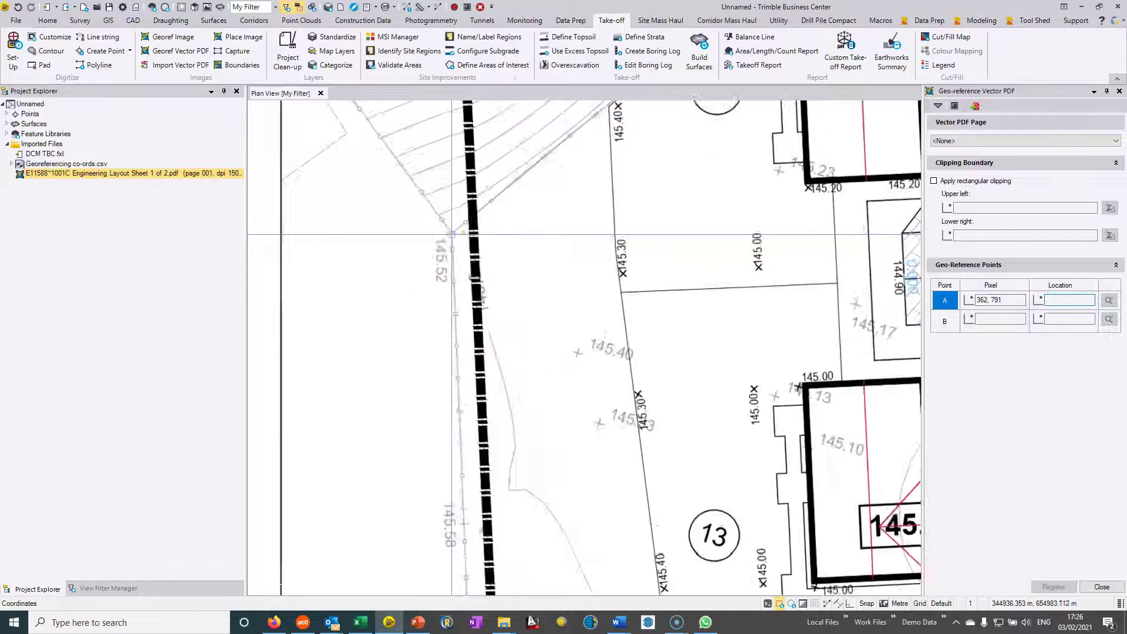
pyautogui.scroll(-6, 452, 233)
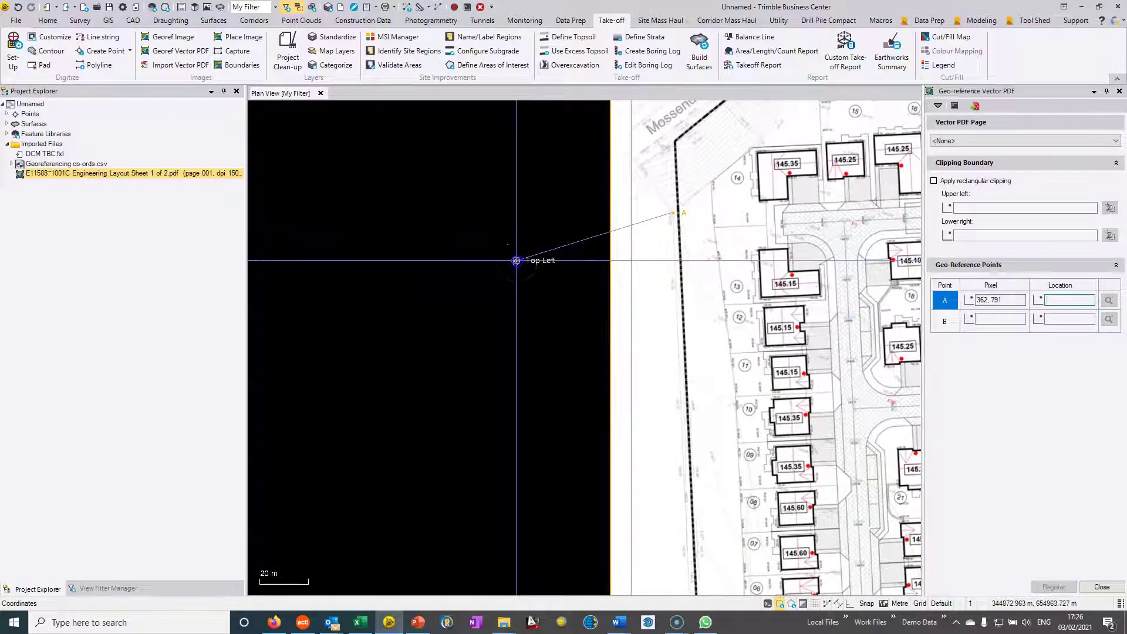
pyautogui.click(515, 260)
# Match the PDF's lower-left corner to Bottom Left as point B and register.
pyautogui.click(1012, 319)
pyautogui.moveTo(746, 411); pyautogui.dragTo(579, 188, button='middle')
pyautogui.scroll(2, 536, 327)
pyautogui.moveTo(536, 327); pyautogui.dragTo(522, 158, button='middle')
pyautogui.scroll(5, 516, 239)
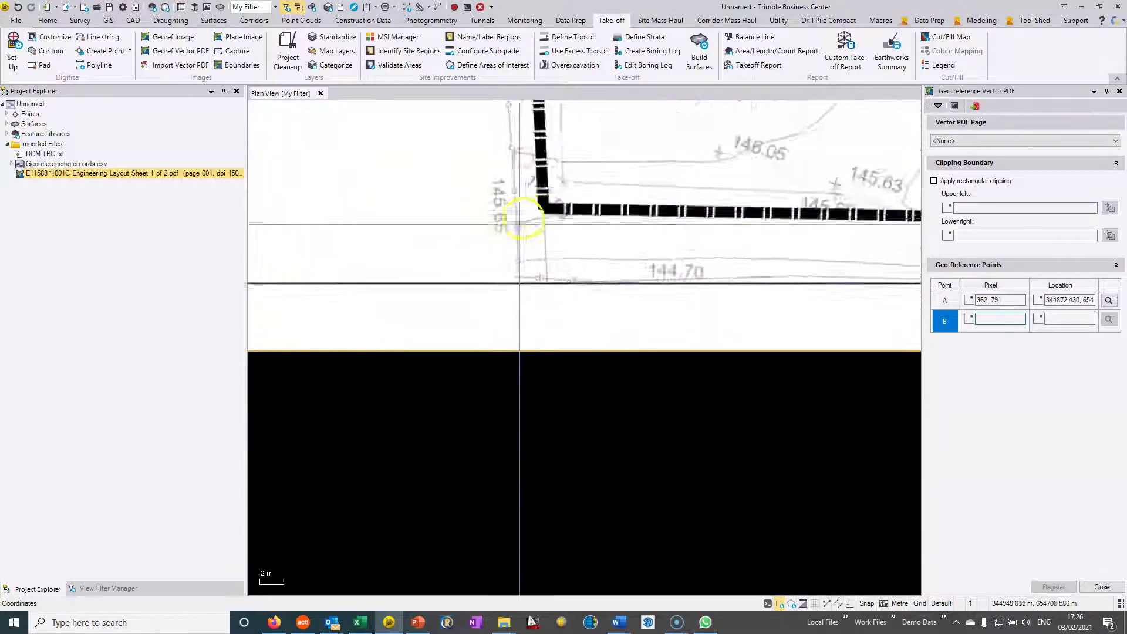
pyautogui.click(531, 258)
pyautogui.scroll(-5, 530, 258)
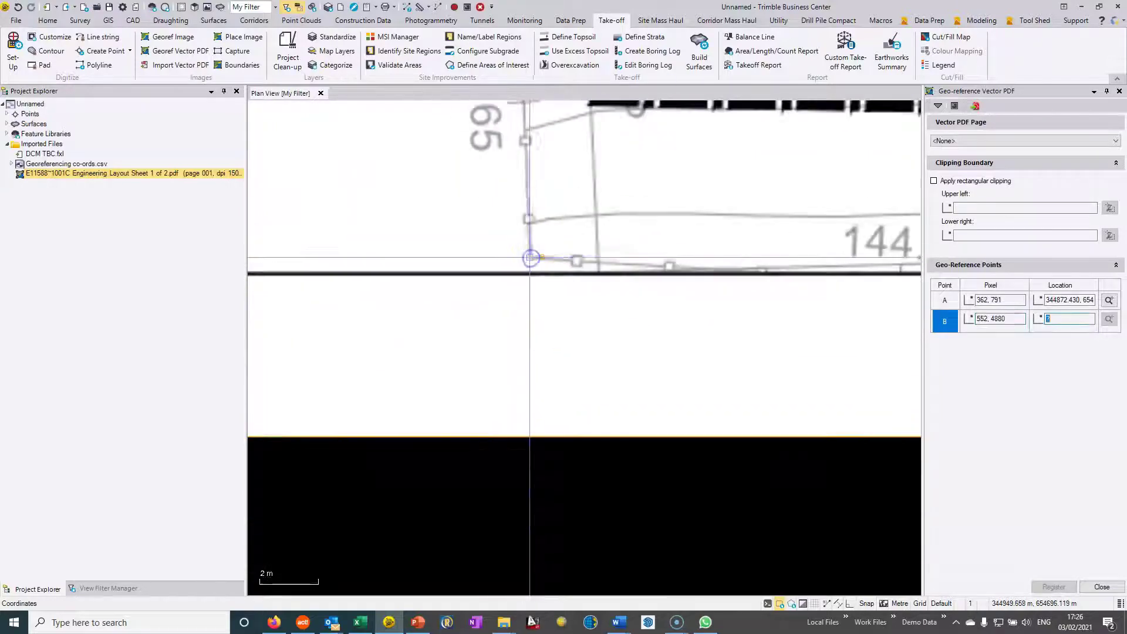
pyautogui.scroll(-2, 511, 257)
pyautogui.moveTo(511, 256); pyautogui.dragTo(591, 317, button='middle')
pyautogui.click(555, 239)
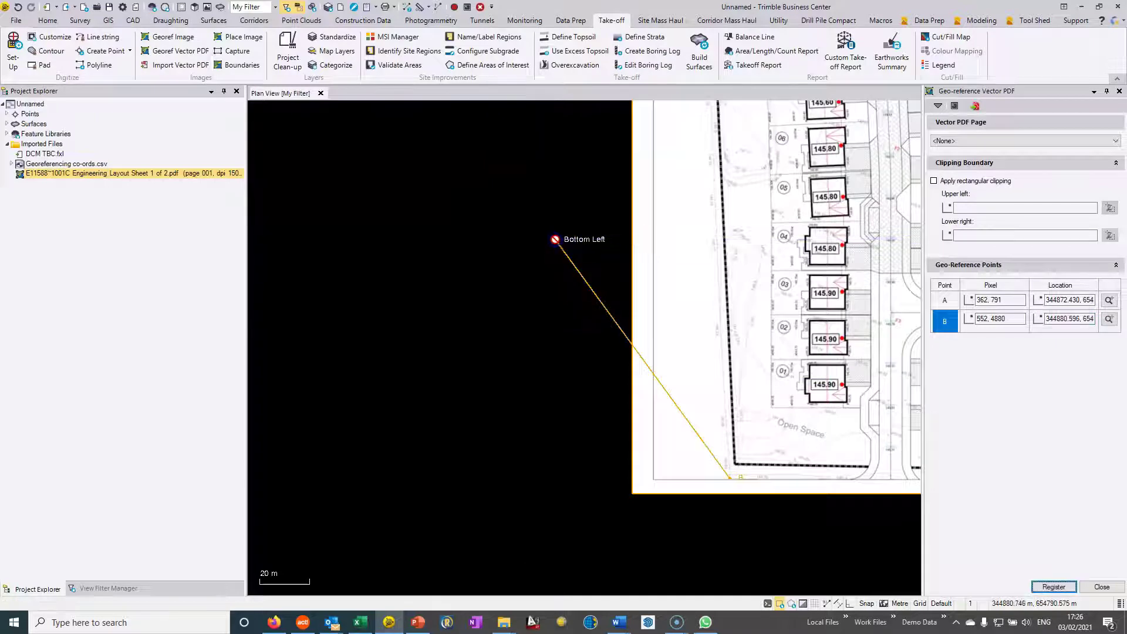
pyautogui.click(1055, 586)
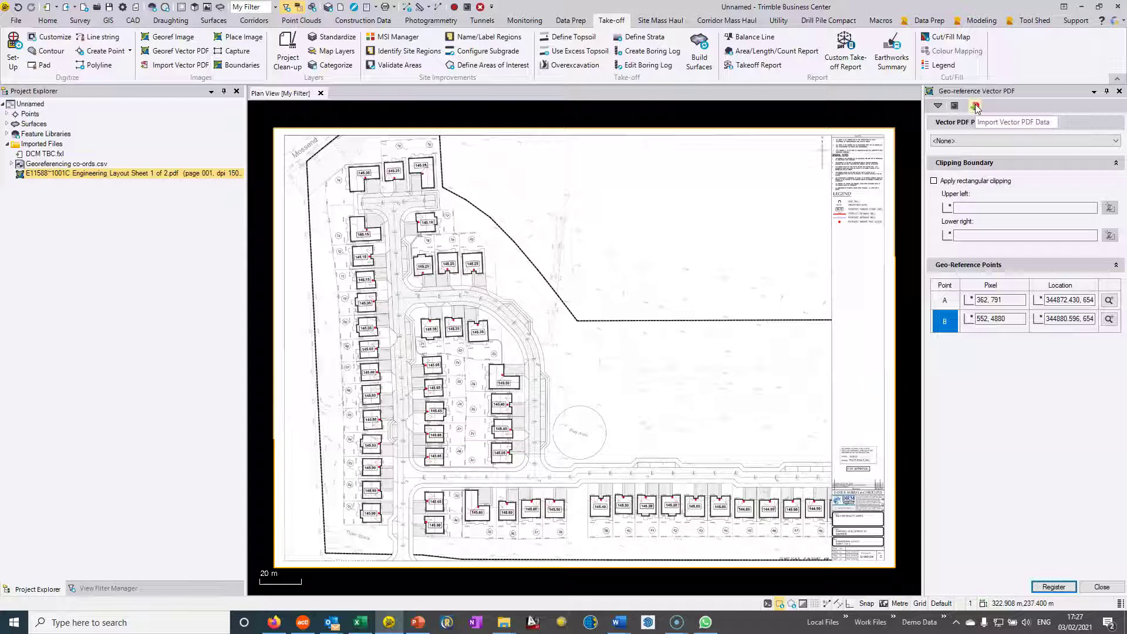
# Import the PDF vector data with dashed lines joined, native layers and fill boundaries kept.
pyautogui.click(975, 105)
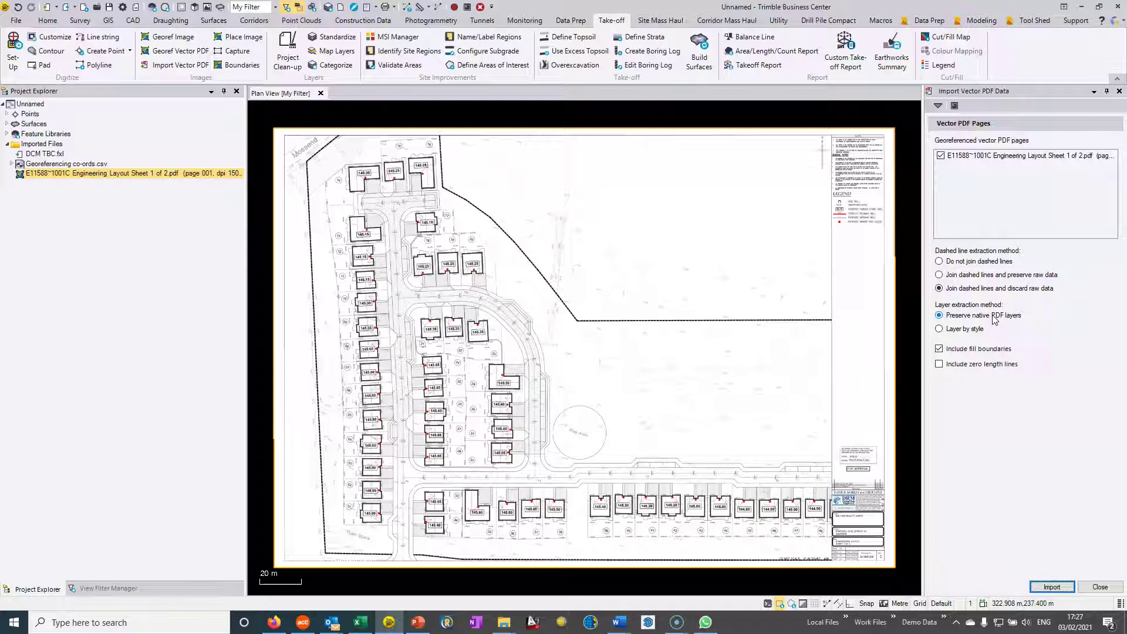
pyautogui.click(953, 309)
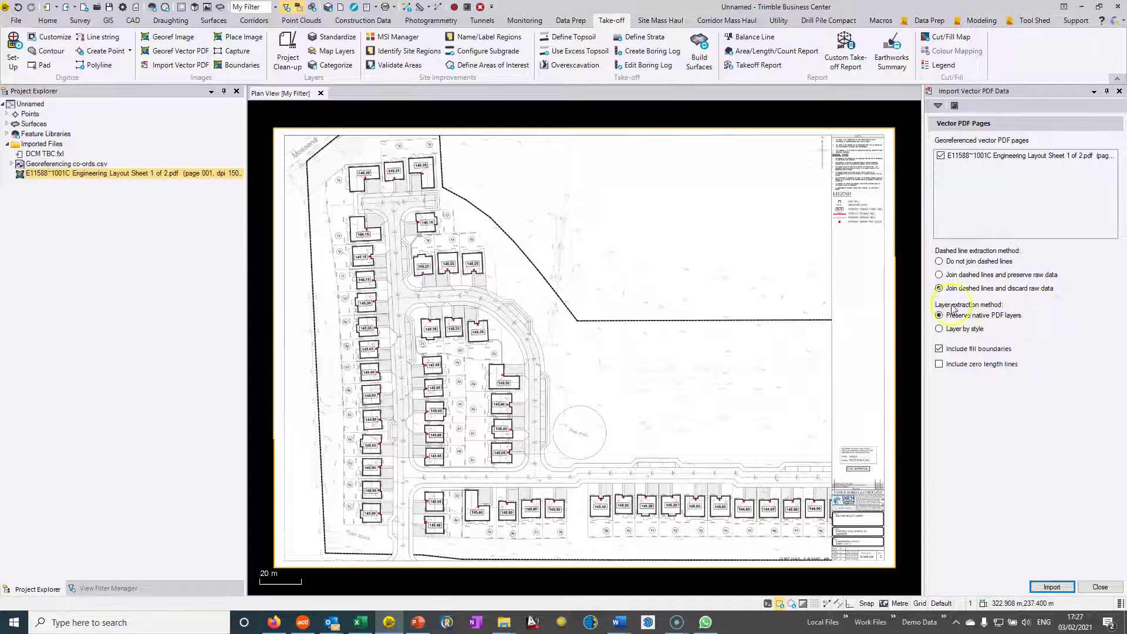
# Import the PDF vector data and let it georeference onto the control points.
pyautogui.click(1059, 588)
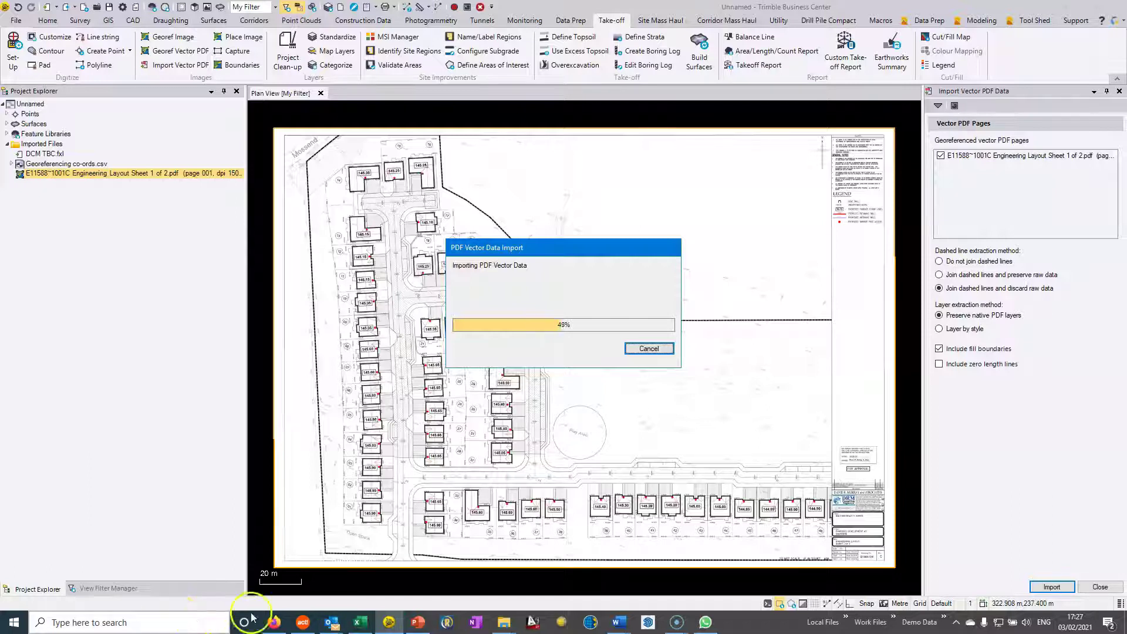
pyautogui.moveTo(676, 621)
pyautogui.moveTo(704, 594)
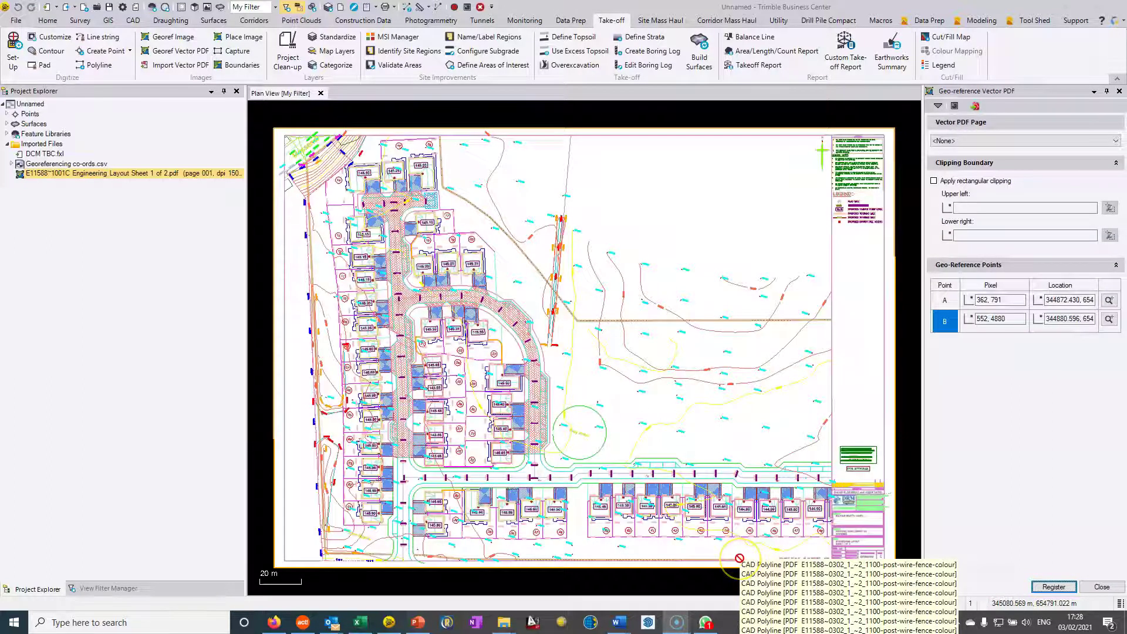
# Close the Geo-reference Vector PDF pane.
pyautogui.click(732, 556)
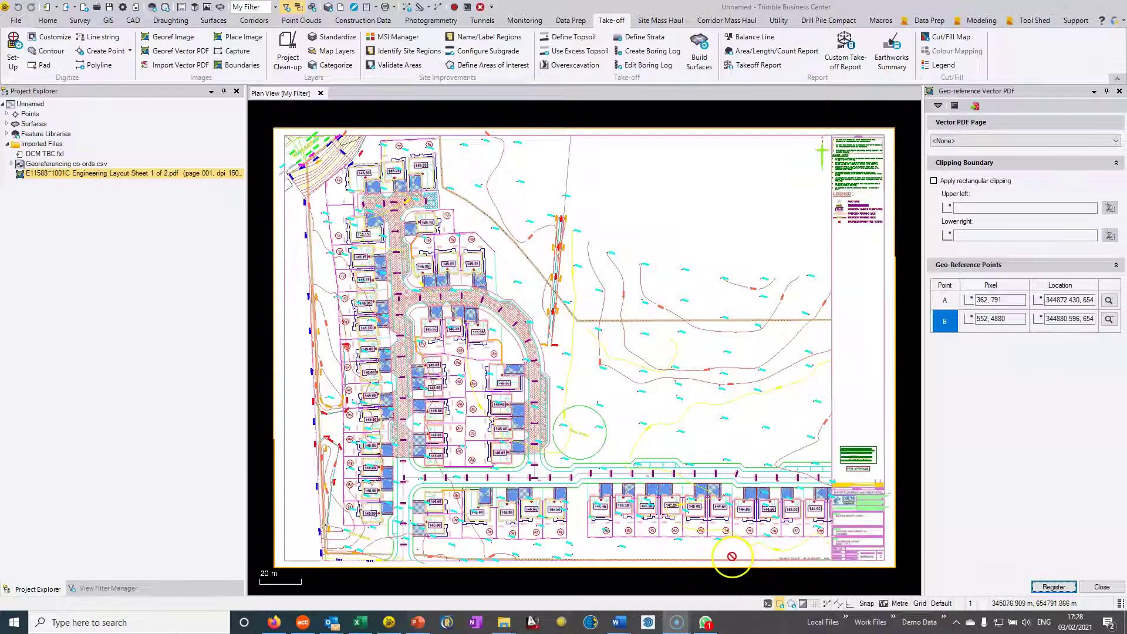
pyautogui.click(1119, 91)
pyautogui.click(550, 321)
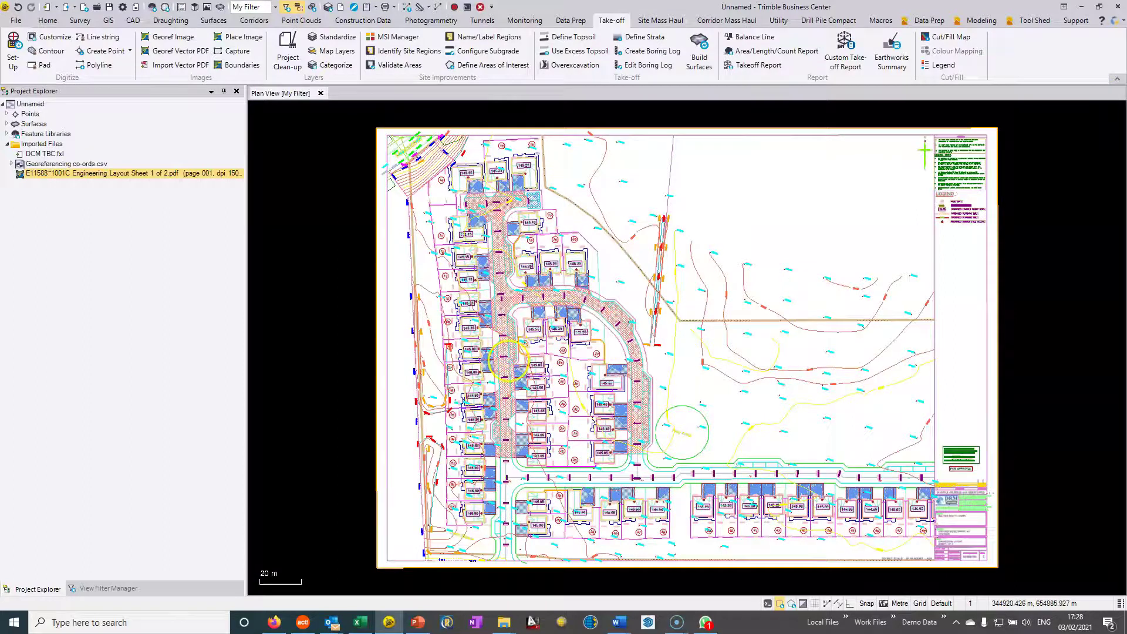
# Zoom and pan to the notes and LEGEND block at the top right.
pyautogui.moveTo(507, 360); pyautogui.dragTo(506, 355, button='middle')
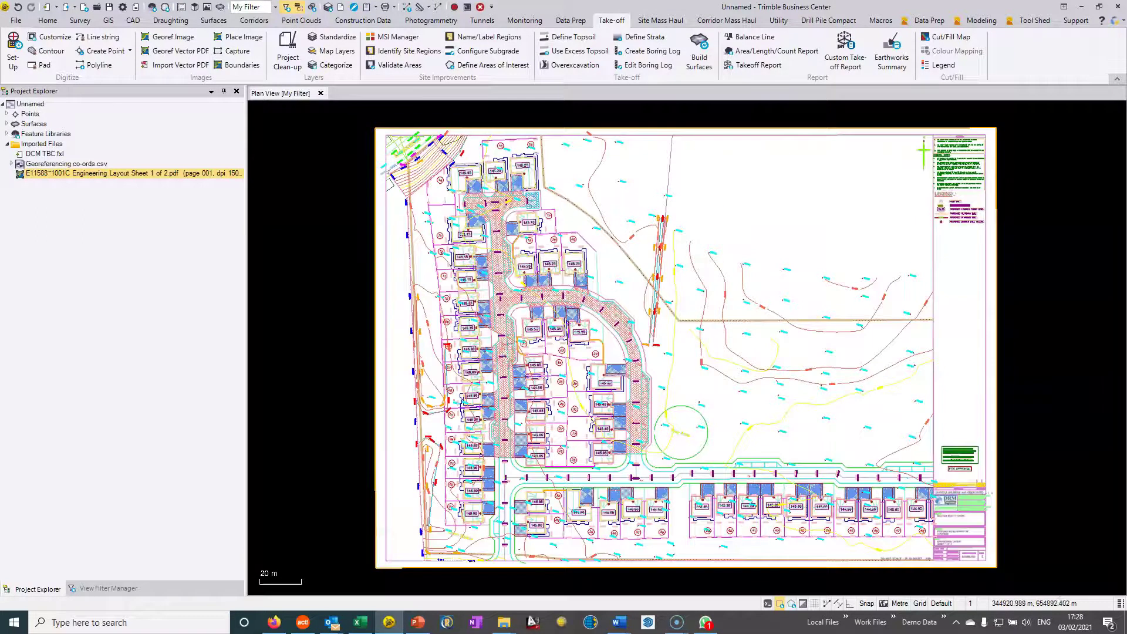
pyautogui.scroll(3, 918, 339)
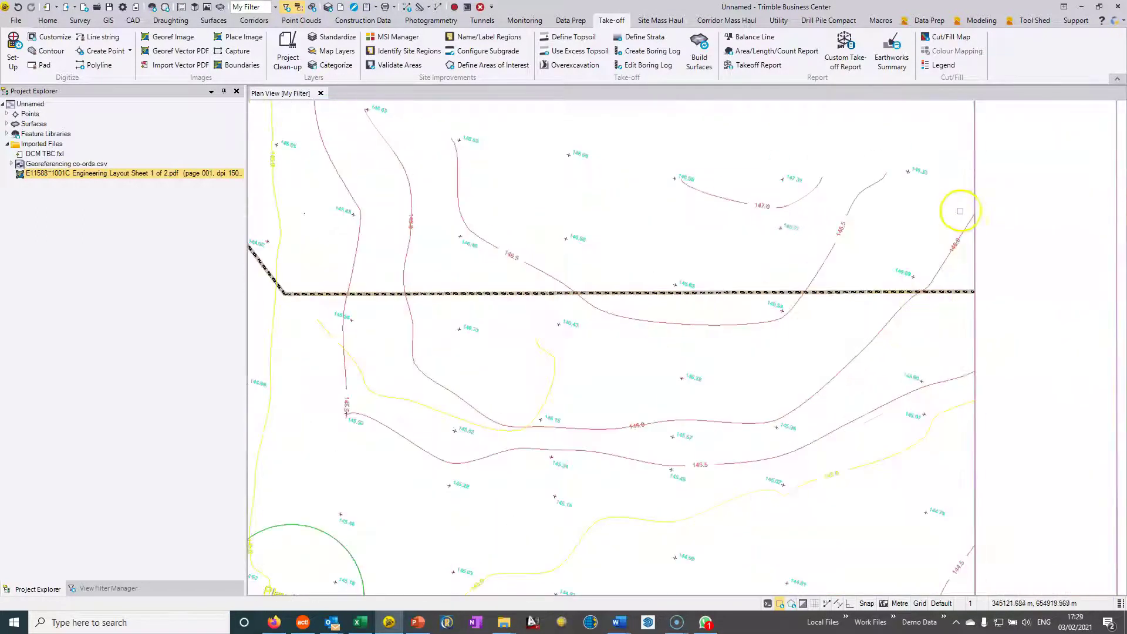
pyautogui.moveTo(959, 209); pyautogui.dragTo(666, 441, button='middle')
pyautogui.scroll(1, 722, 393)
pyautogui.scroll(2, 722, 393)
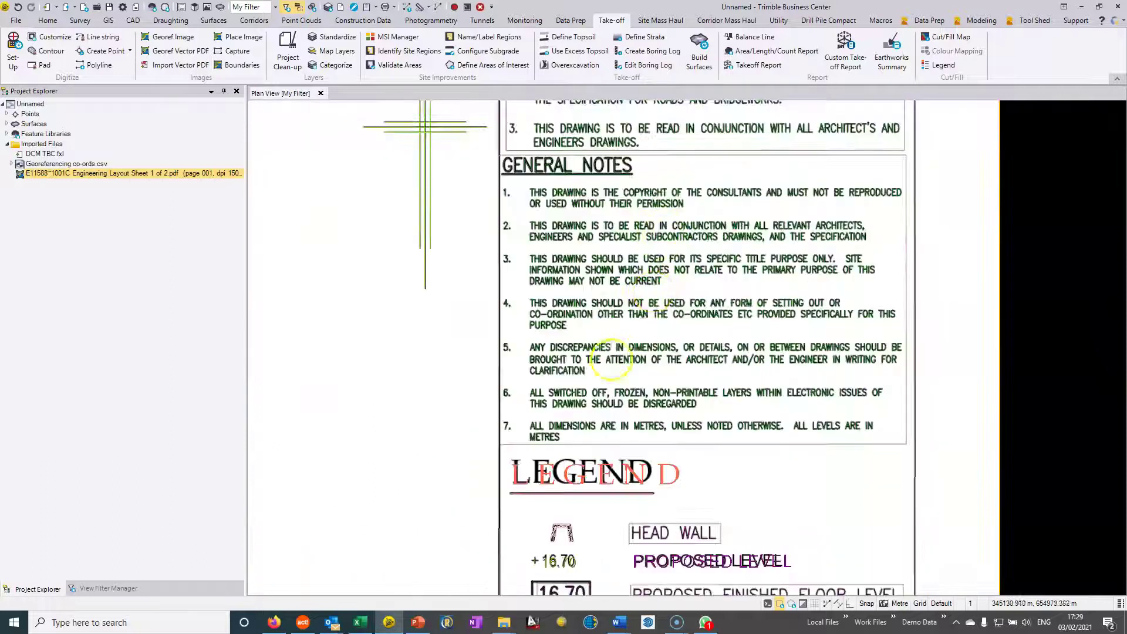
pyautogui.scroll(-1, 391, 442)
pyautogui.moveTo(391, 442); pyautogui.dragTo(621, 289, button='middle')
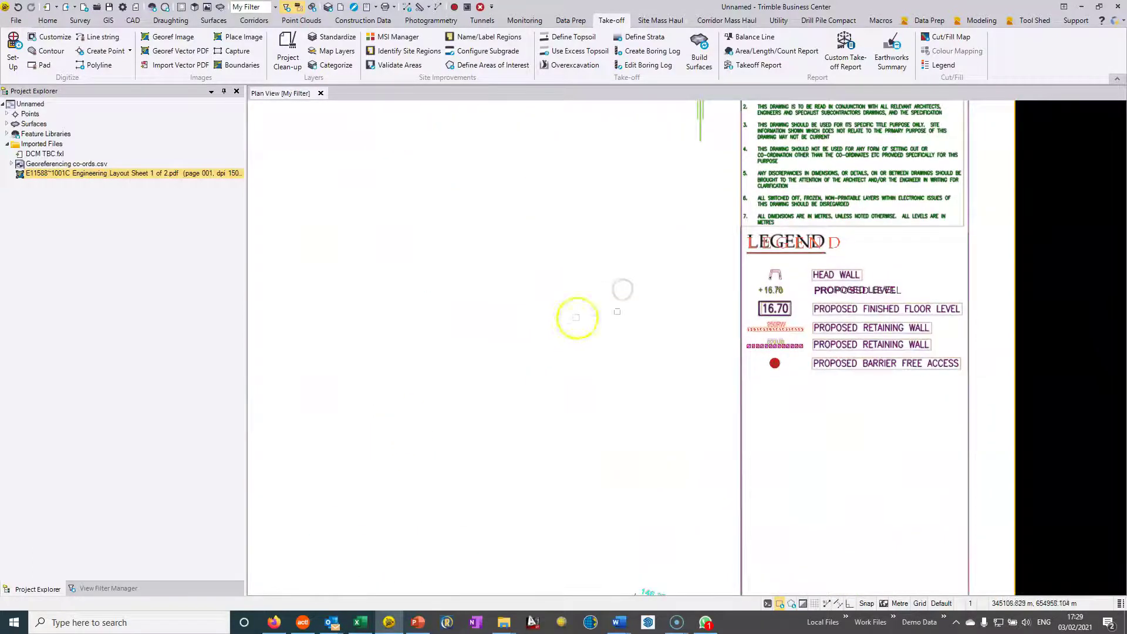
pyautogui.scroll(2, 763, 243)
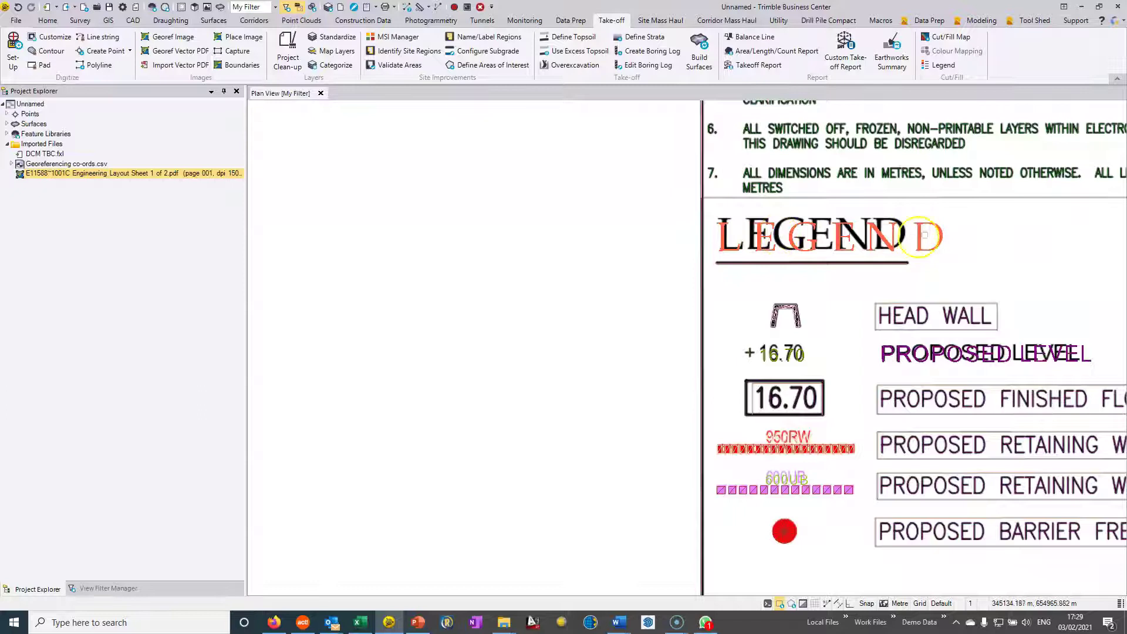
# Inspect the LEGEND text's properties, confirming it is multiline text on a PDF layer.
pyautogui.click(935, 231)
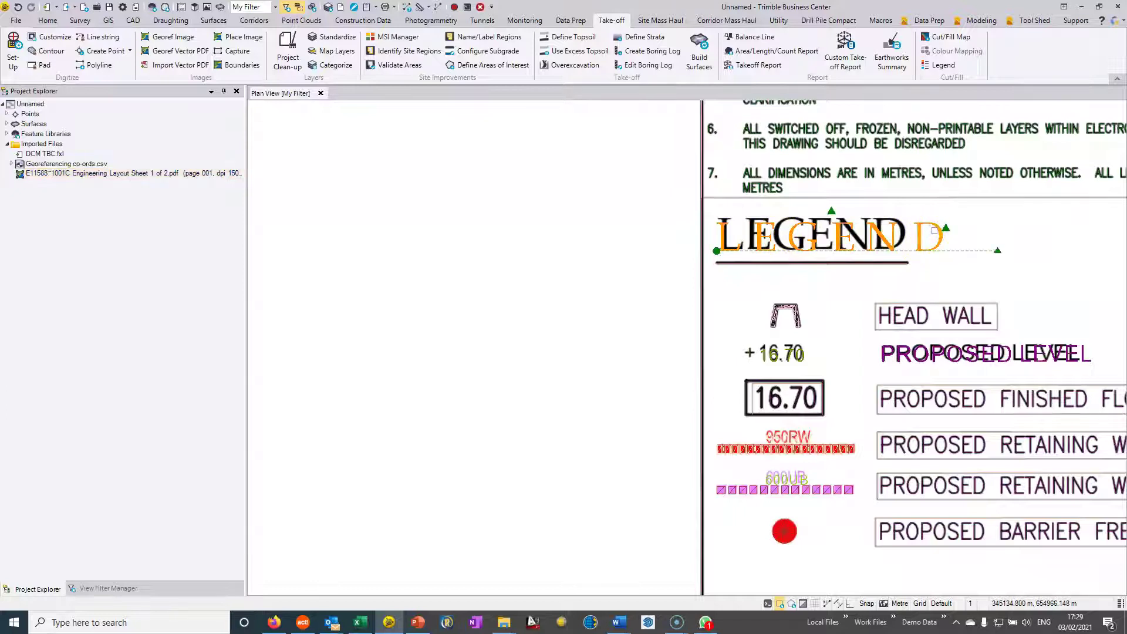
pyautogui.rightClick(913, 232)
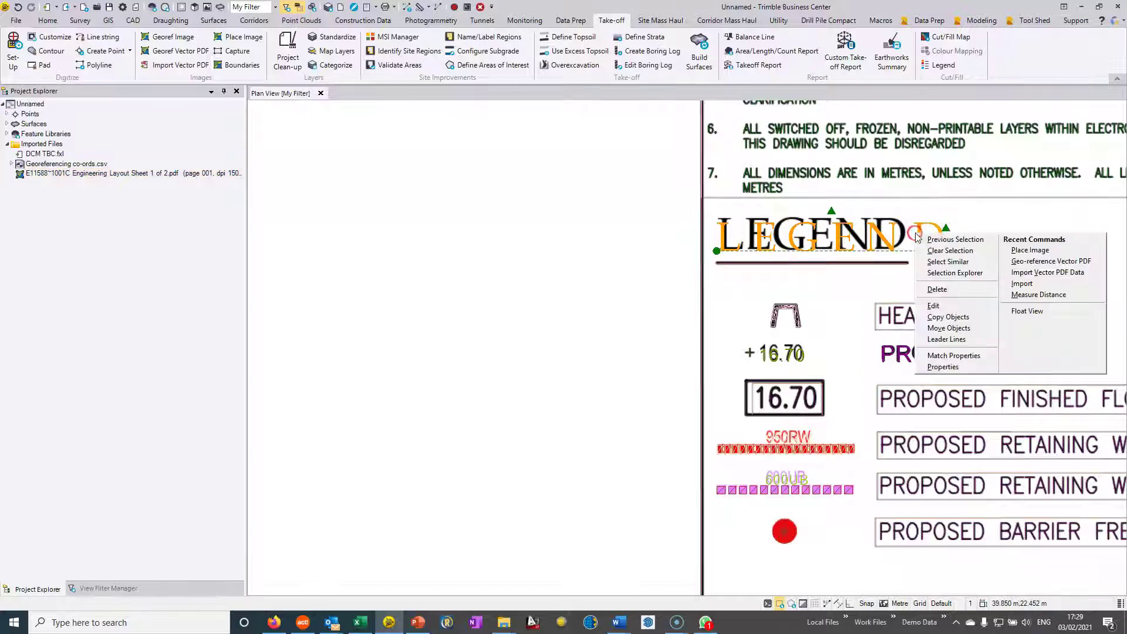
pyautogui.click(934, 366)
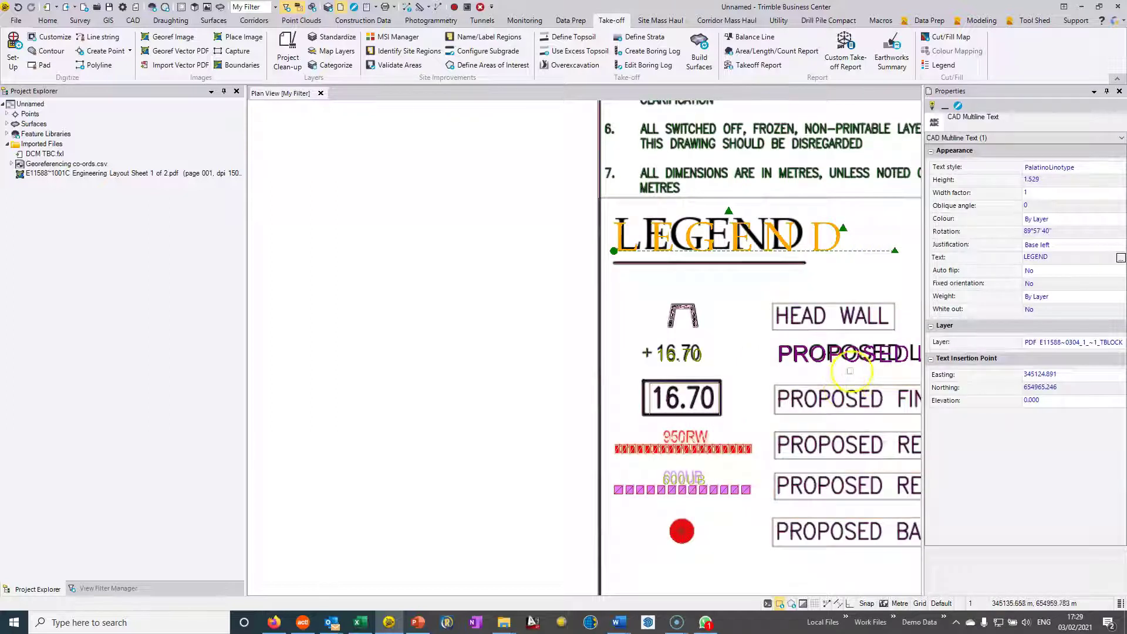
pyautogui.click(1026, 258)
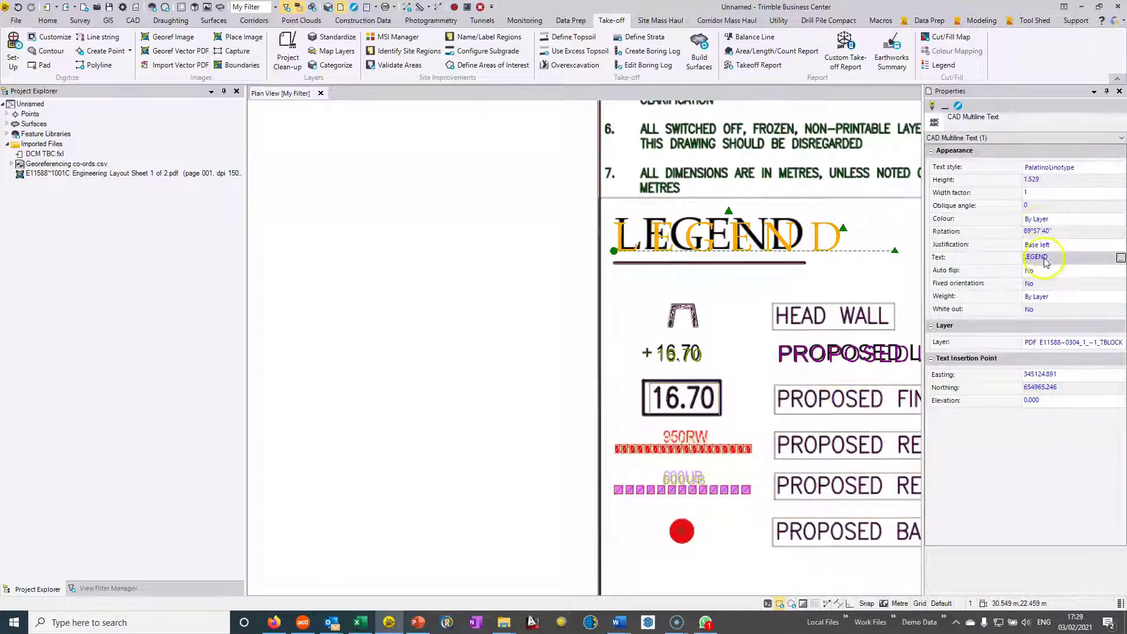
pyautogui.click(528, 326)
# Zoom out to show the whole site layout.
pyautogui.scroll(-5, 528, 327)
pyautogui.scroll(-8, 696, 294)
pyautogui.moveTo(696, 294); pyautogui.dragTo(535, 384, button='middle')
# Hide Georeferenced Images in View Filter Manager and scroll to the PDF layers.
pyautogui.click(112, 589)
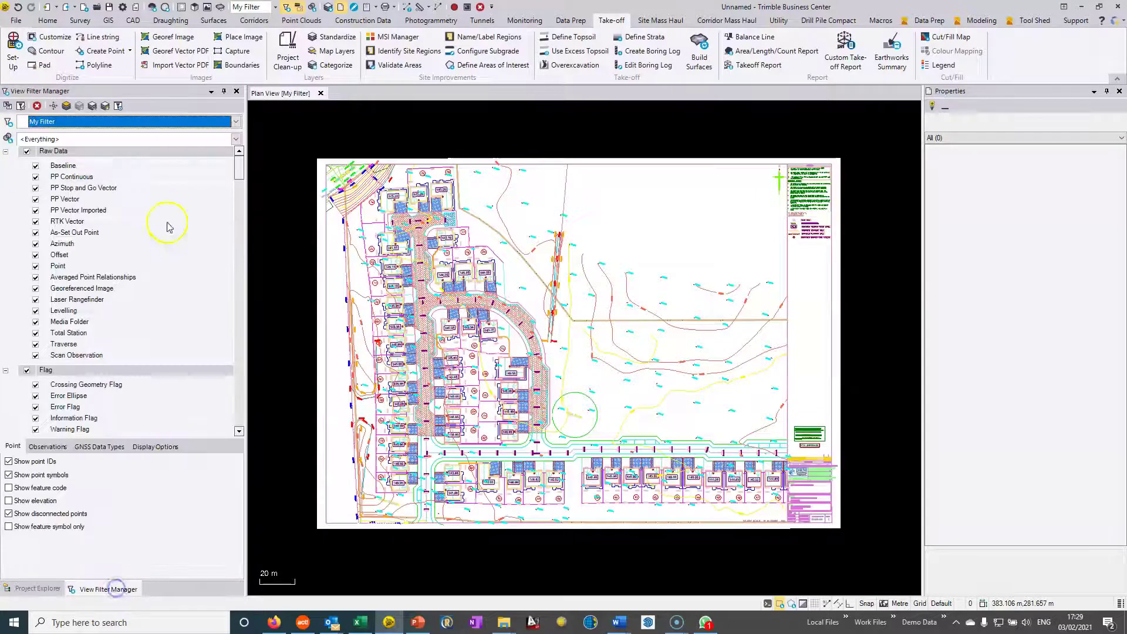
pyautogui.moveTo(238, 168); pyautogui.dragTo(238, 418)
pyautogui.click(35, 418)
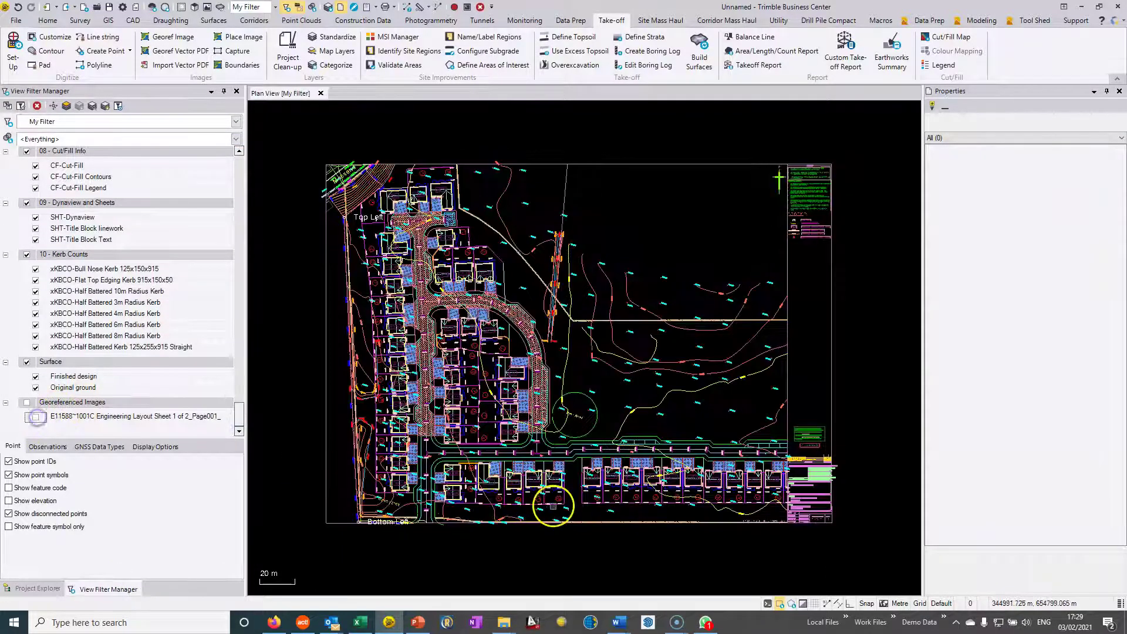
pyautogui.scroll(5, 536, 340)
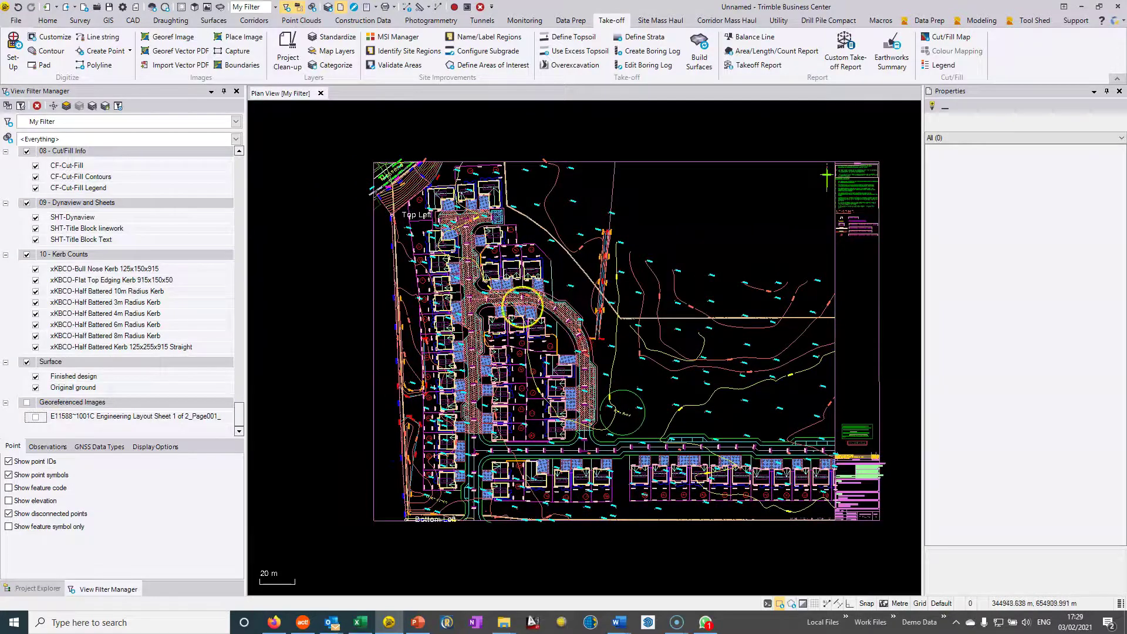
pyautogui.moveTo(239, 414); pyautogui.dragTo(234, 248)
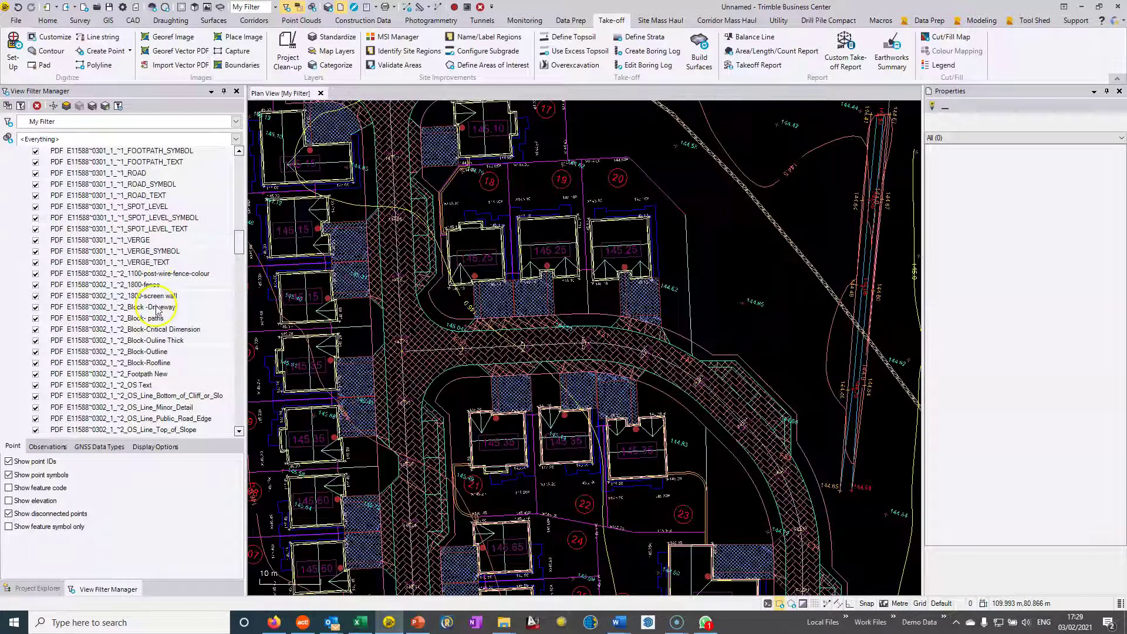
pyautogui.scroll(2, 157, 309)
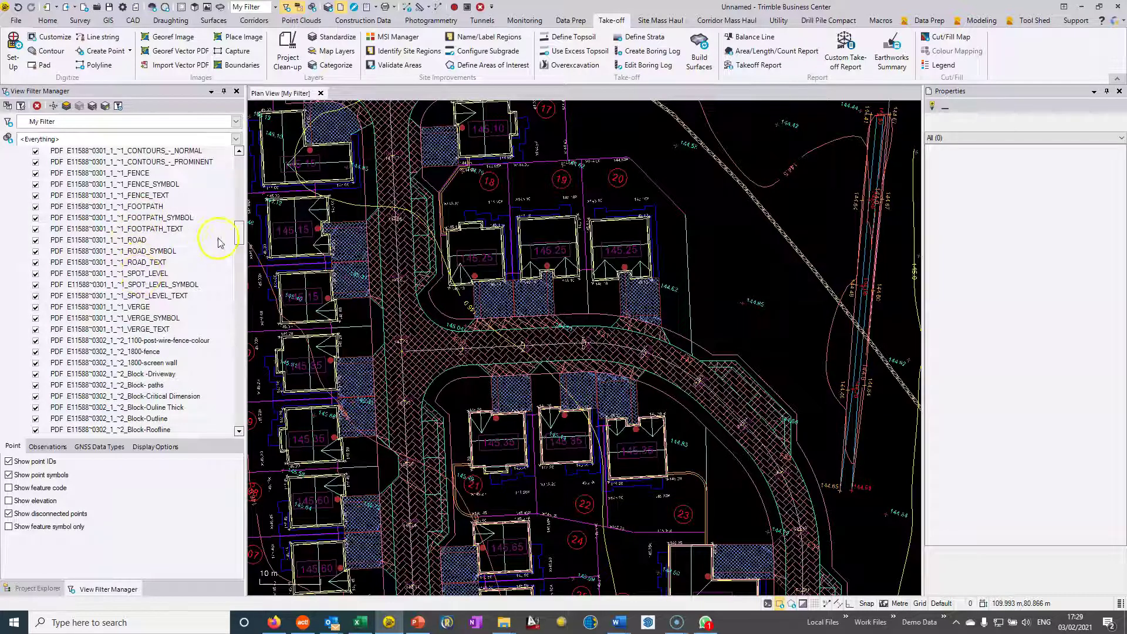
# Select all similar Private Porous Paving hatch polylines and delete them.
pyautogui.moveTo(238, 236); pyautogui.dragTo(235, 220)
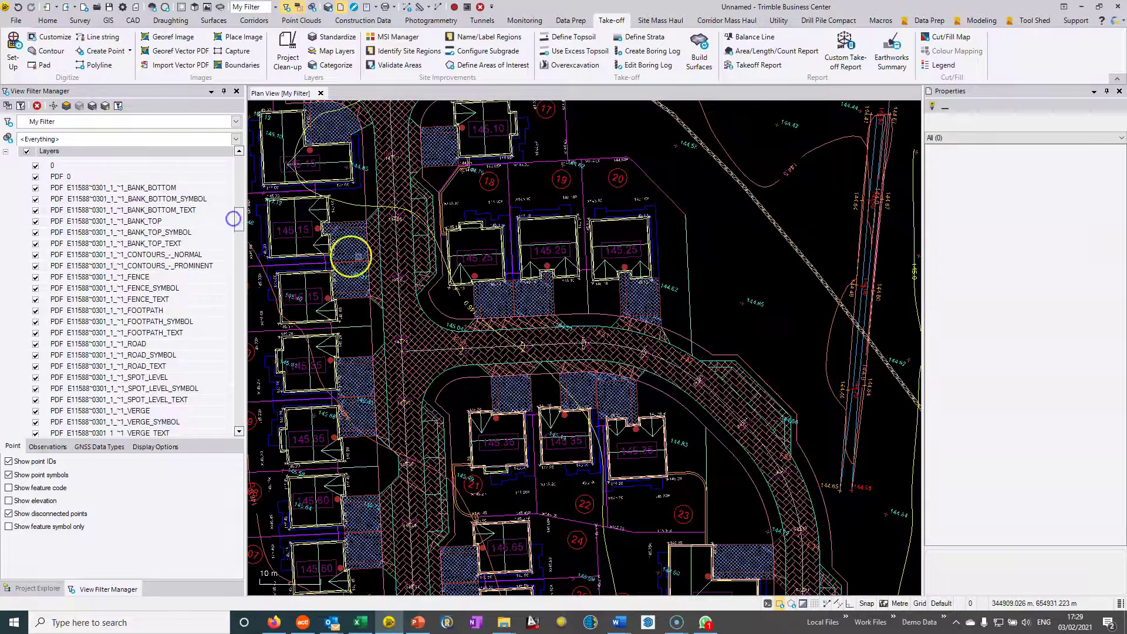
pyautogui.moveTo(360, 256); pyautogui.dragTo(542, 256, button='middle')
pyautogui.scroll(5, 541, 256)
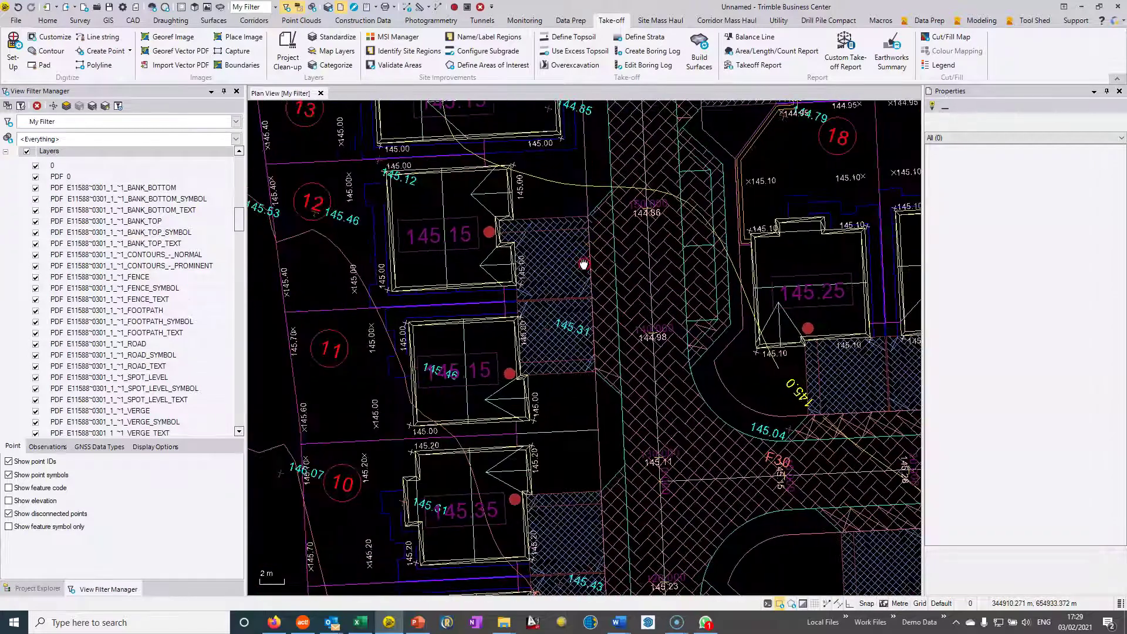
pyautogui.click(565, 255)
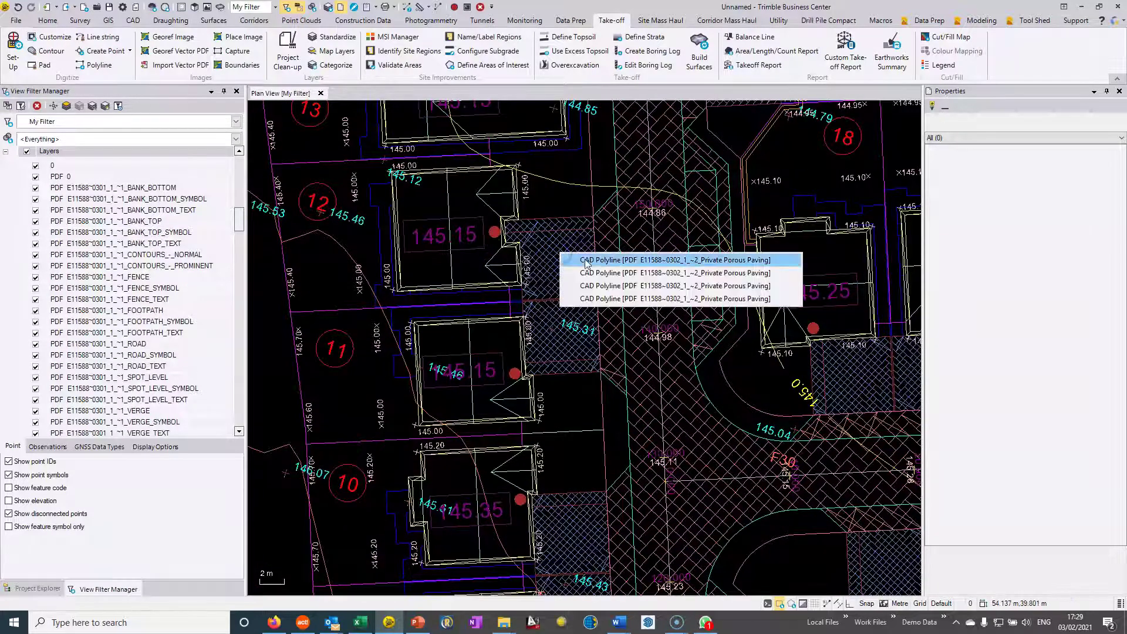
pyautogui.click(567, 256)
pyautogui.rightClick(568, 258)
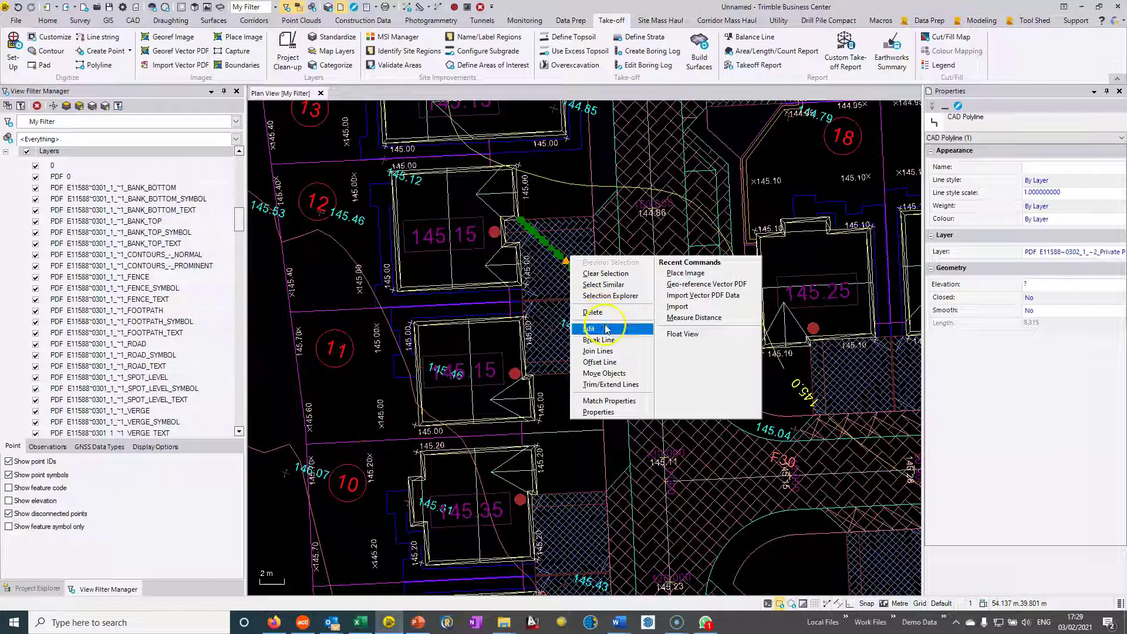
pyautogui.click(600, 298)
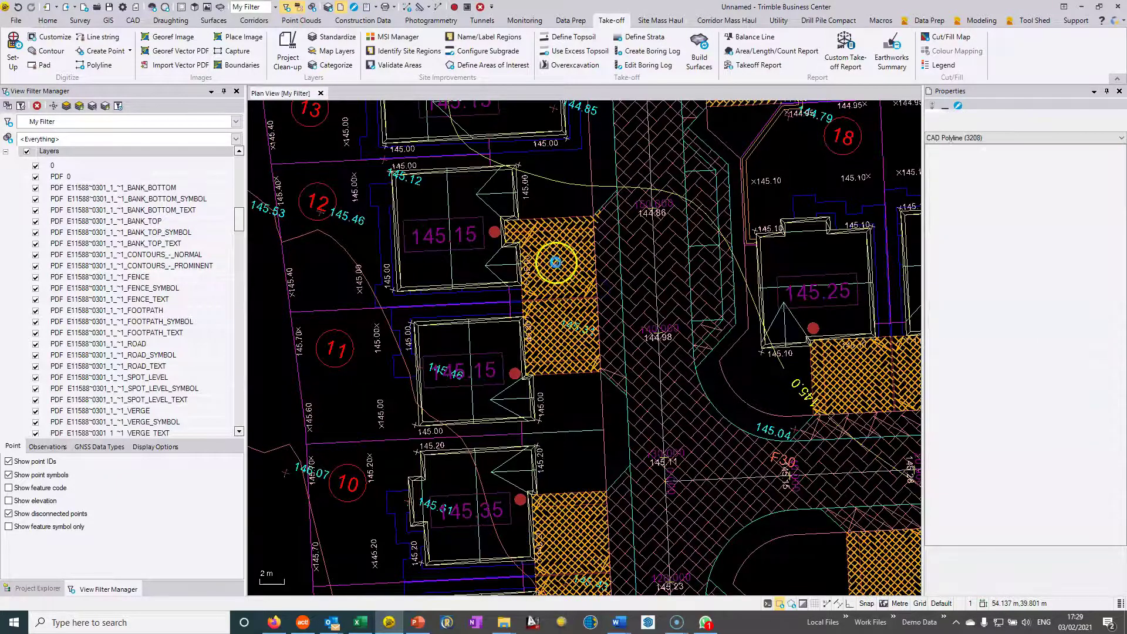
pyautogui.rightClick(556, 256)
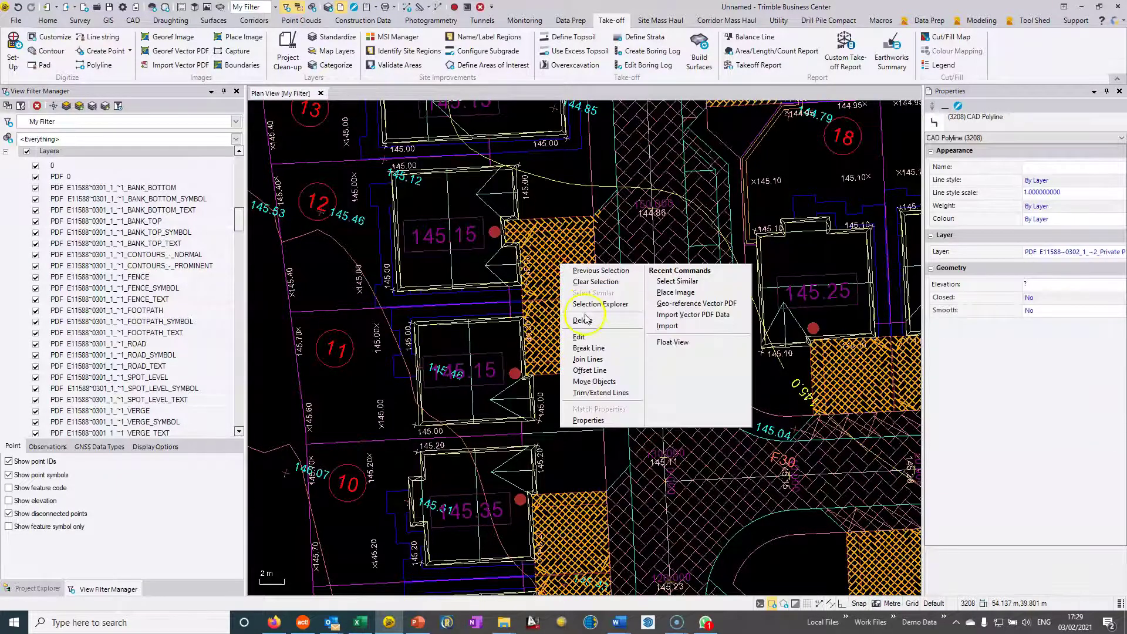
pyautogui.click(587, 321)
# Select all similar shared hatch polylines and delete them.
pyautogui.click(641, 272)
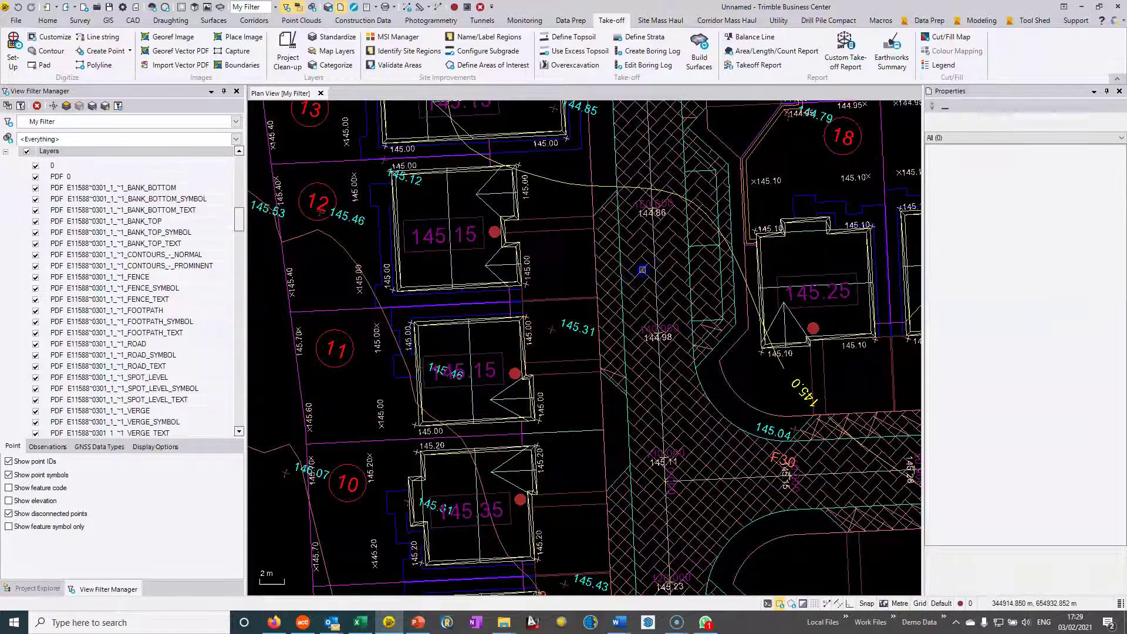
pyautogui.click(656, 277)
pyautogui.rightClick(649, 270)
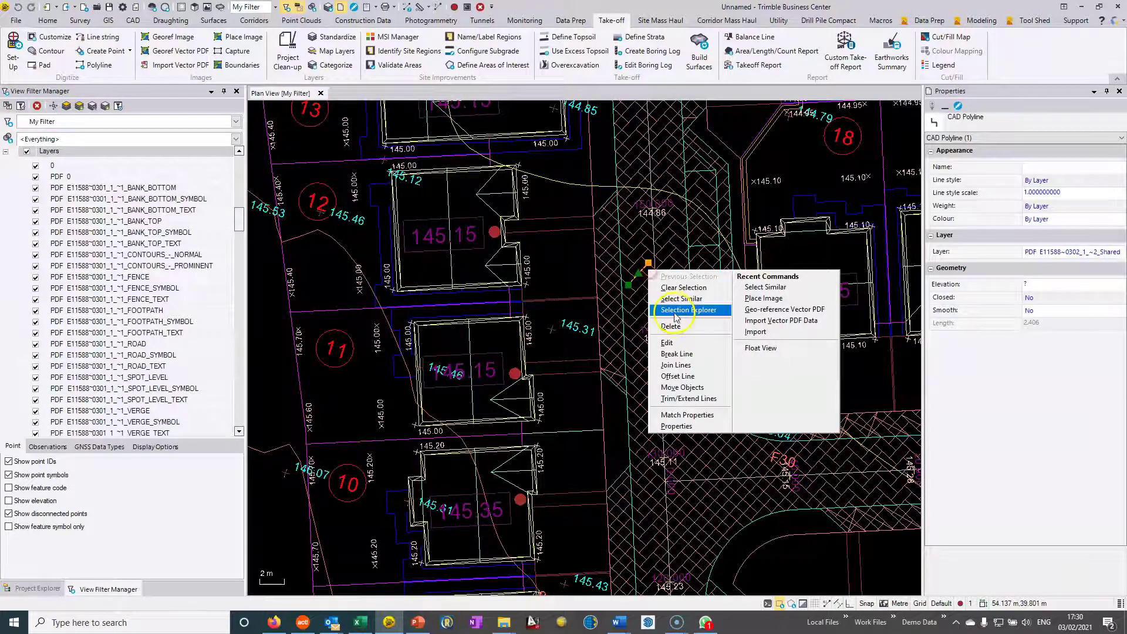
pyautogui.click(656, 295)
pyautogui.rightClick(641, 281)
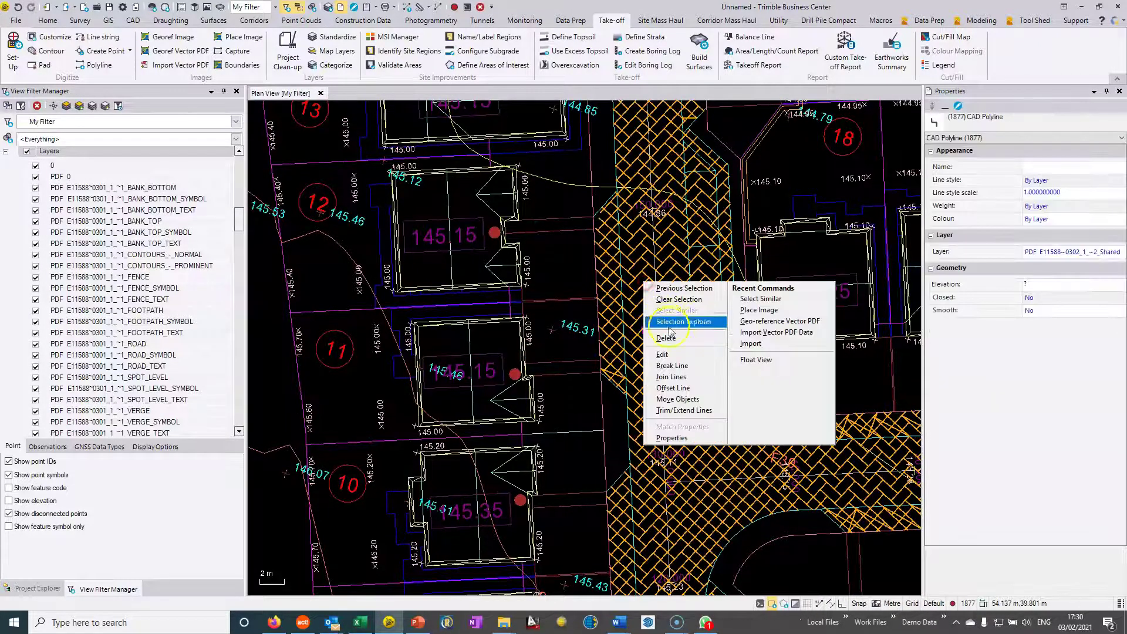
pyautogui.click(385, 340)
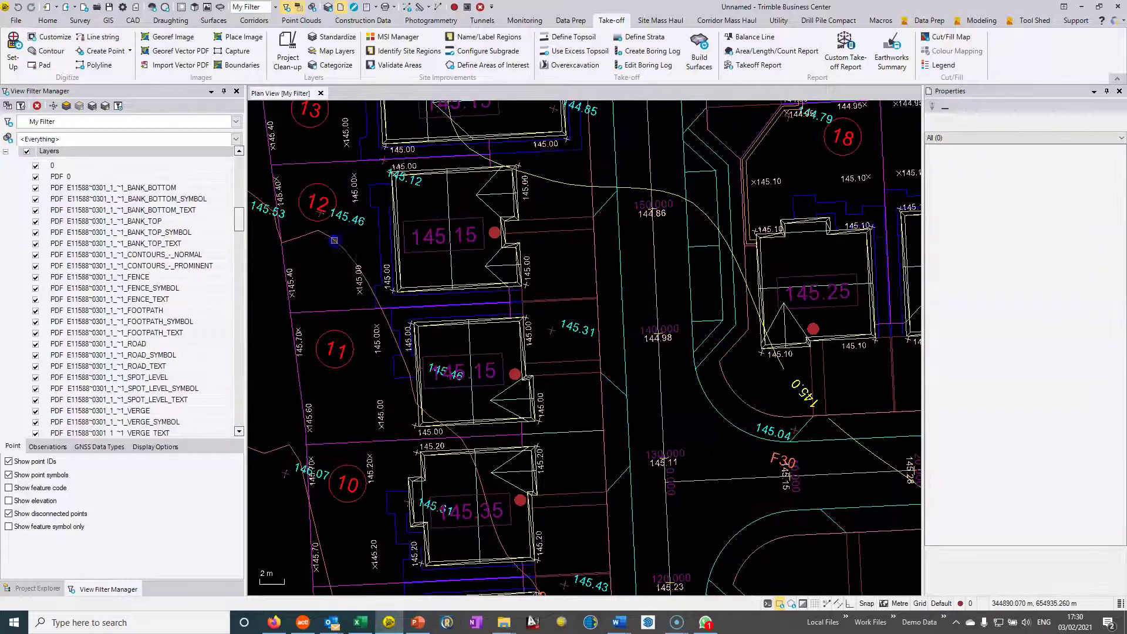
# Select all 44 similar contour polylines and delete them.
pyautogui.click(333, 241)
pyautogui.rightClick(334, 242)
pyautogui.click(368, 269)
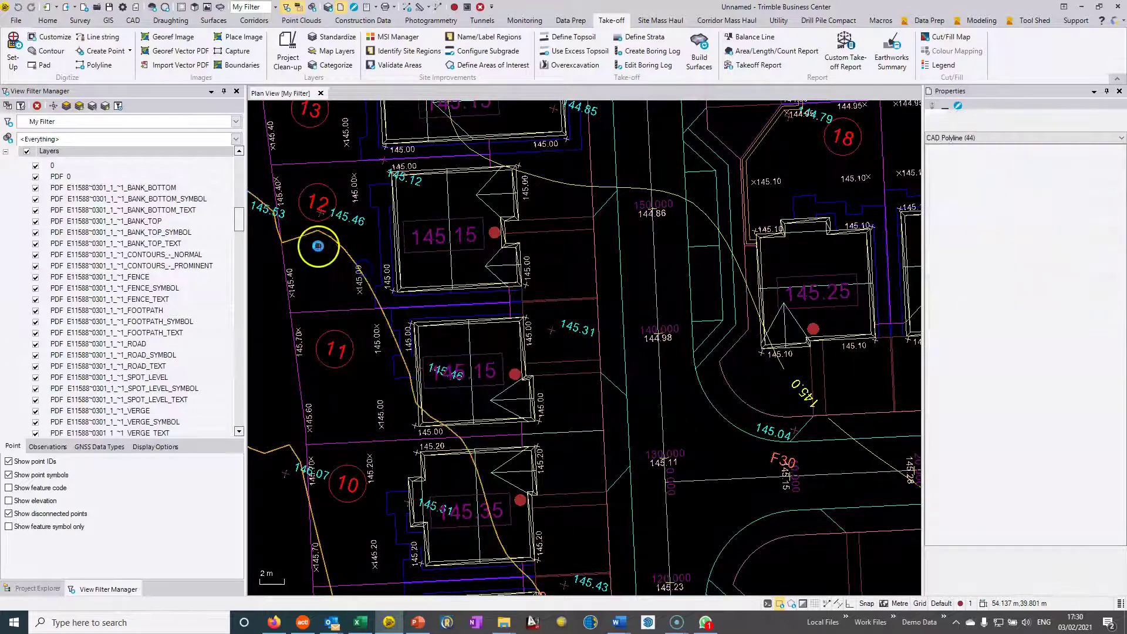
pyautogui.rightClick(323, 249)
pyautogui.click(346, 304)
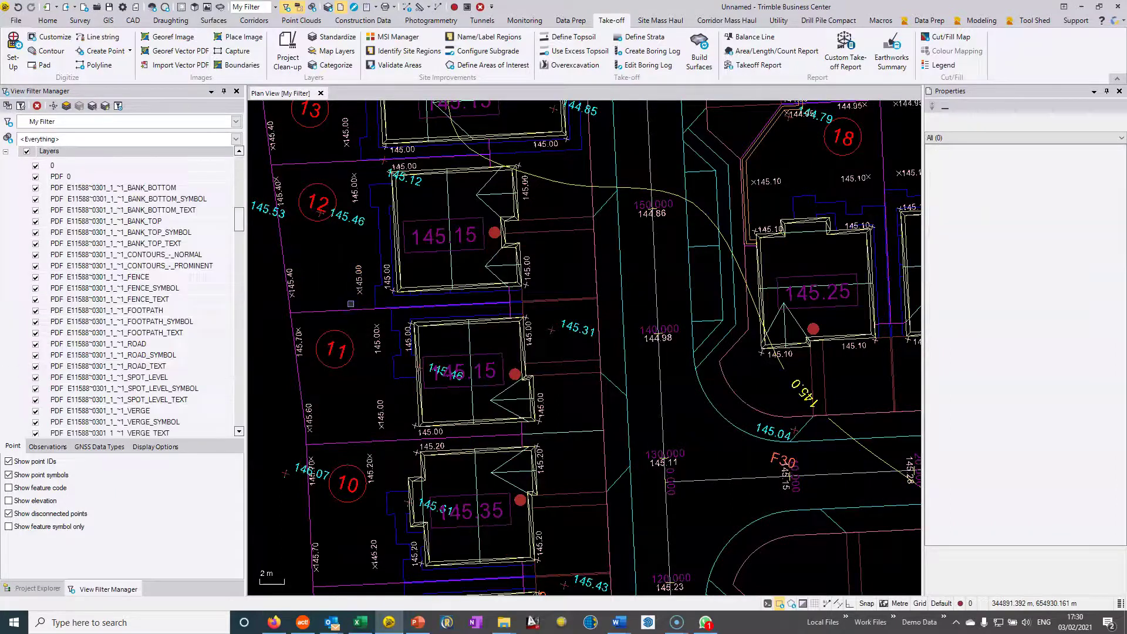
# Select the 12 remaining similar contour polylines and delete them.
pyautogui.scroll(-2, 375, 306)
pyautogui.moveTo(397, 307); pyautogui.dragTo(533, 349, button='middle')
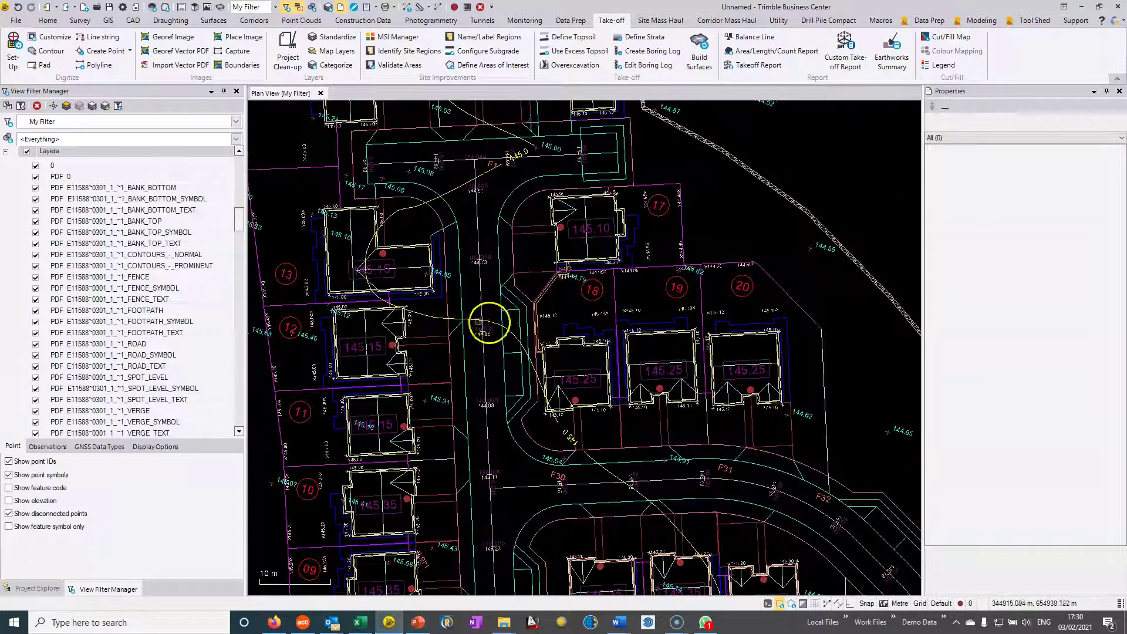
pyautogui.click(432, 315)
pyautogui.rightClick(428, 311)
pyautogui.click(464, 298)
pyautogui.rightClick(474, 281)
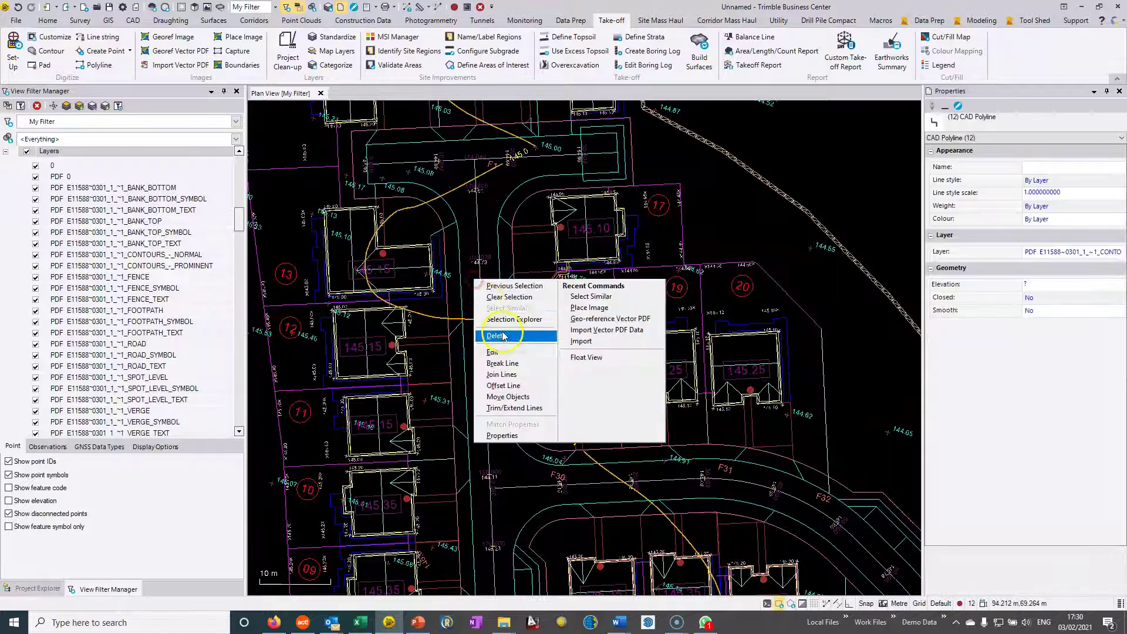
pyautogui.click(496, 336)
pyautogui.scroll(8, 509, 244)
# Measure the F1 kerb line from chainage 0.000 to 30.000, reading 30.022 m.
pyautogui.moveTo(507, 258); pyautogui.dragTo(502, 379, button='middle')
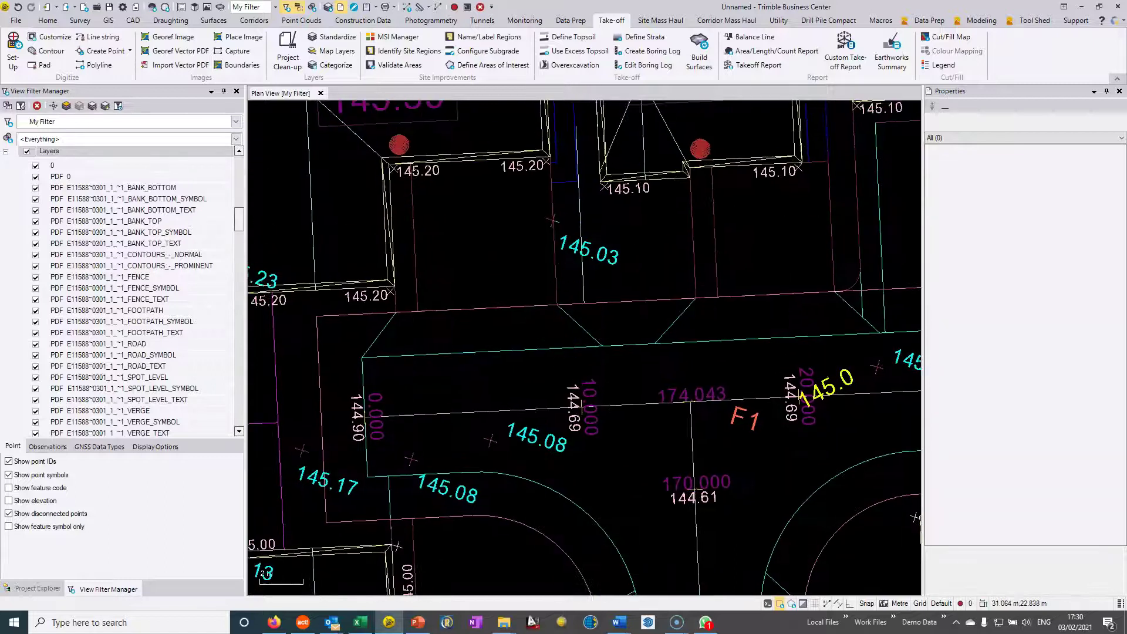
pyautogui.click(420, 7)
pyautogui.scroll(5, 355, 419)
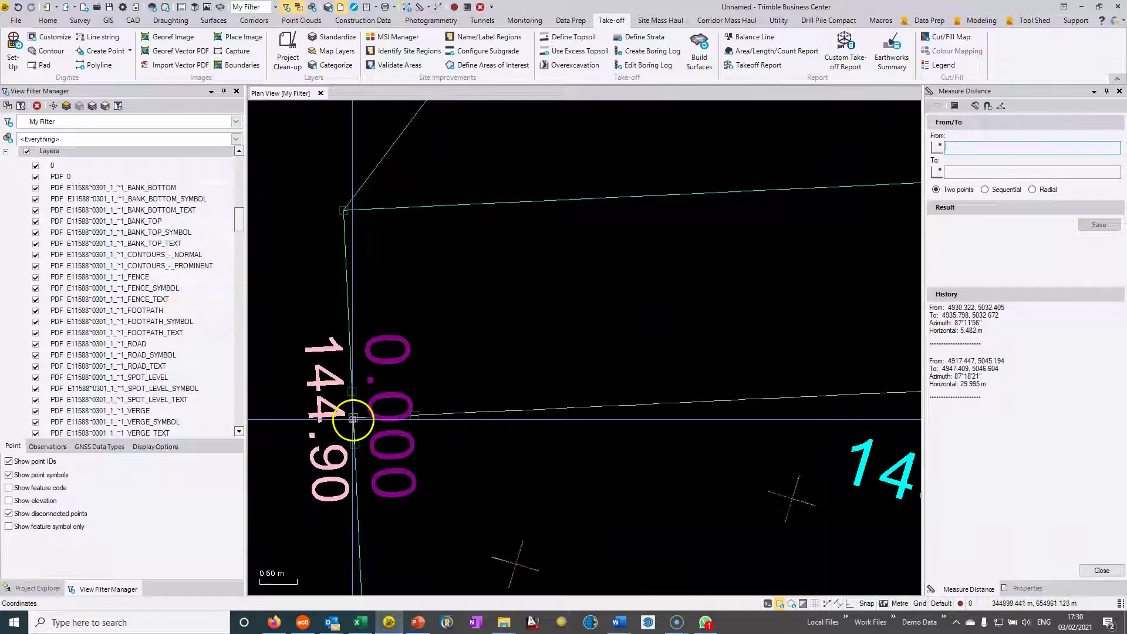
pyautogui.click(353, 420)
pyautogui.scroll(-3, 553, 403)
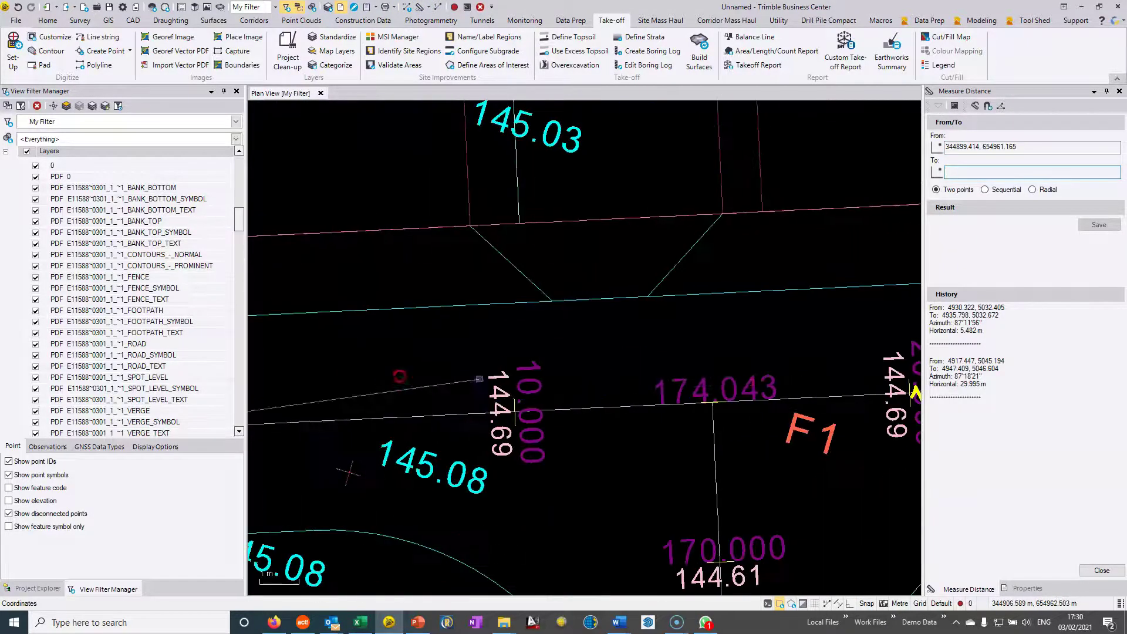
pyautogui.scroll(5, 631, 396)
pyautogui.click(635, 392)
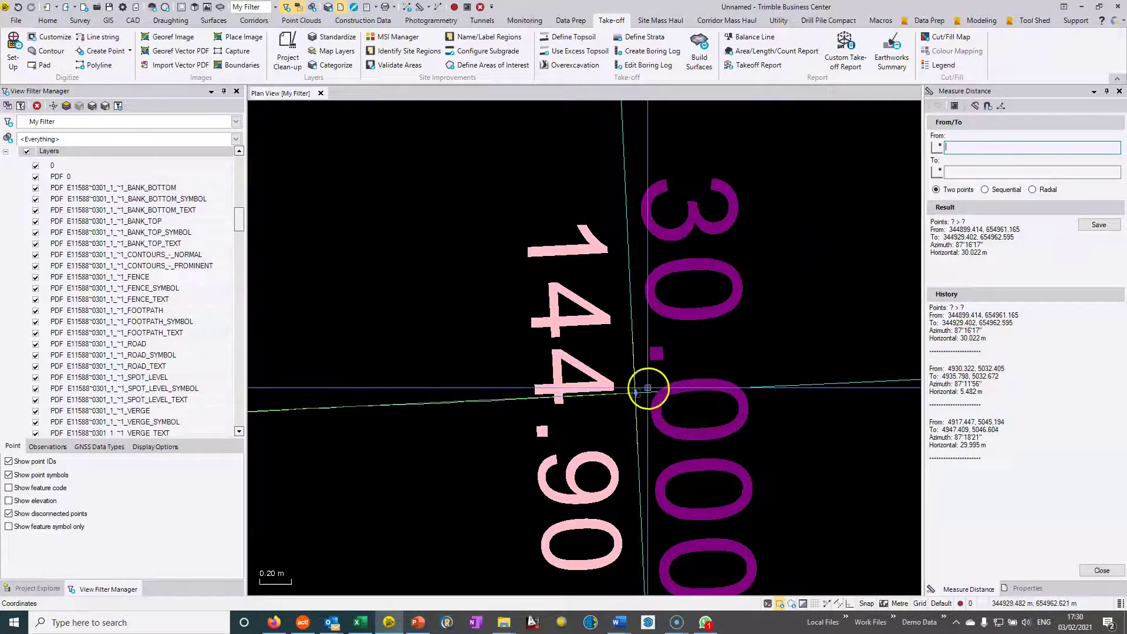
pyautogui.scroll(-5, 649, 390)
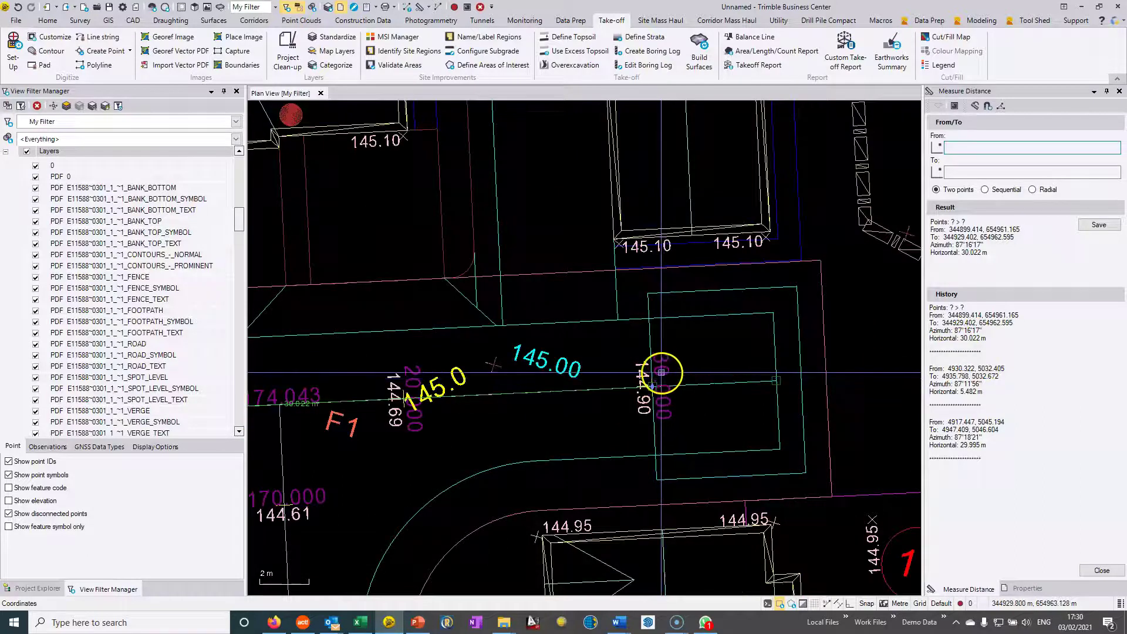
pyautogui.scroll(-3, 581, 329)
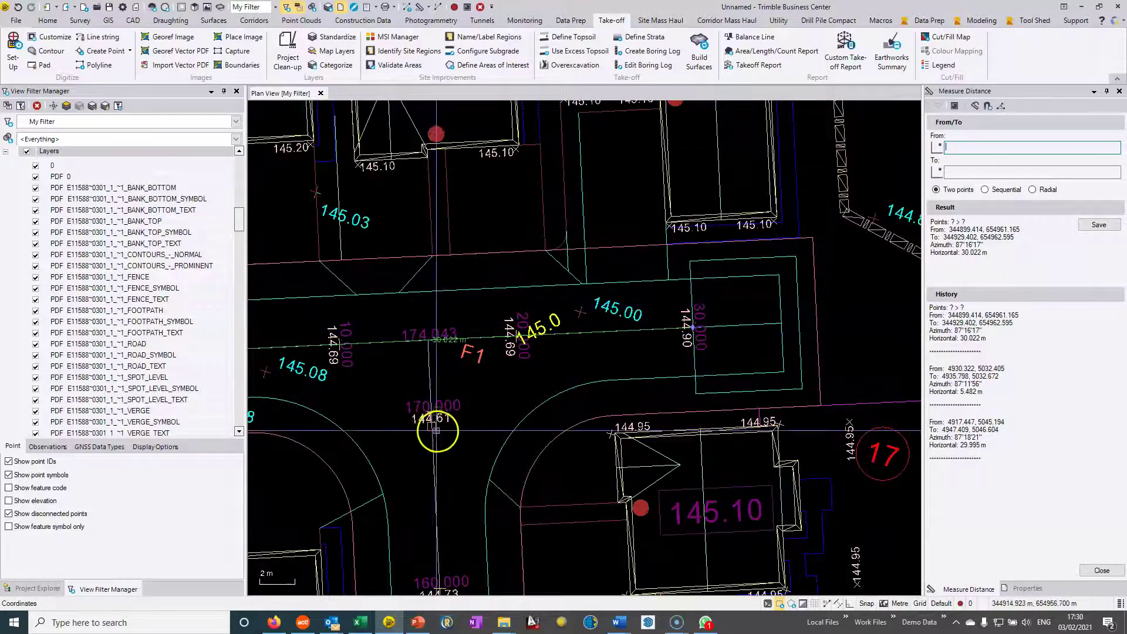
pyautogui.moveTo(466, 347); pyautogui.dragTo(516, 376, button='middle')
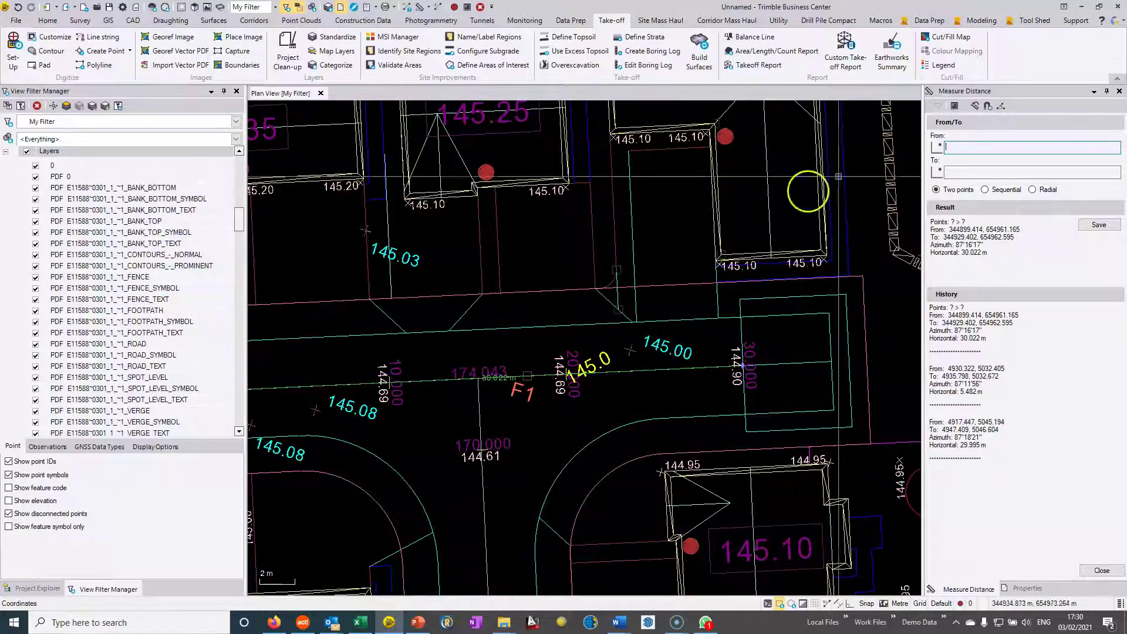
# Name the first house's Block-Outline polyline 15.
pyautogui.click(1119, 91)
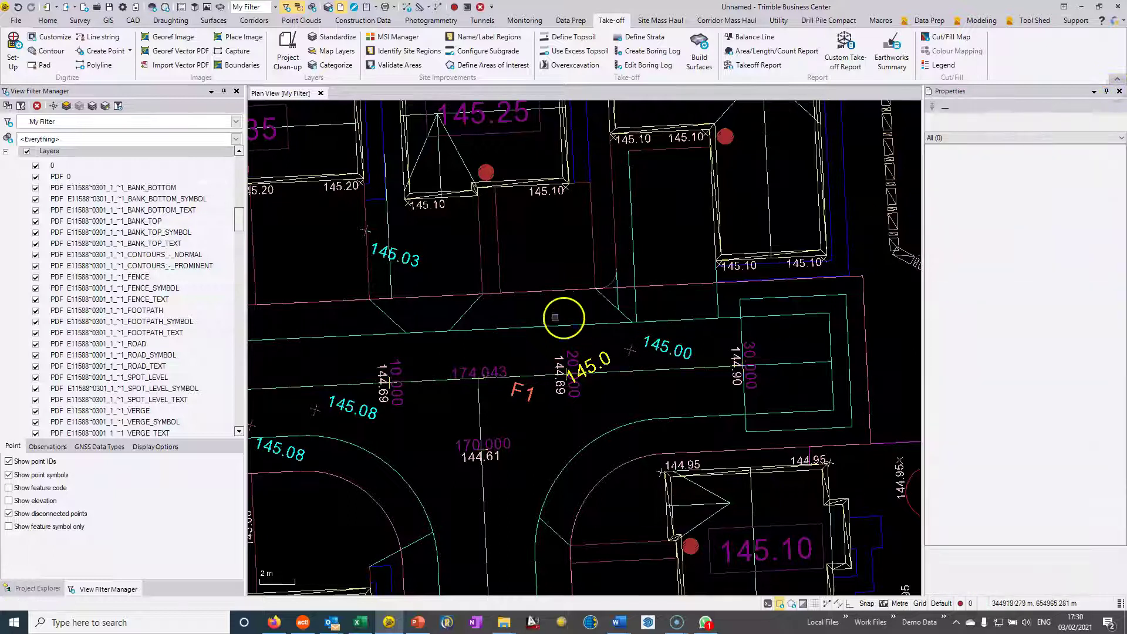
pyautogui.moveTo(494, 286)
pyautogui.mouseDown(button='middle')
pyautogui.moveTo(563, 369)
pyautogui.moveTo(460, 264)
pyautogui.mouseUp(button='middle')
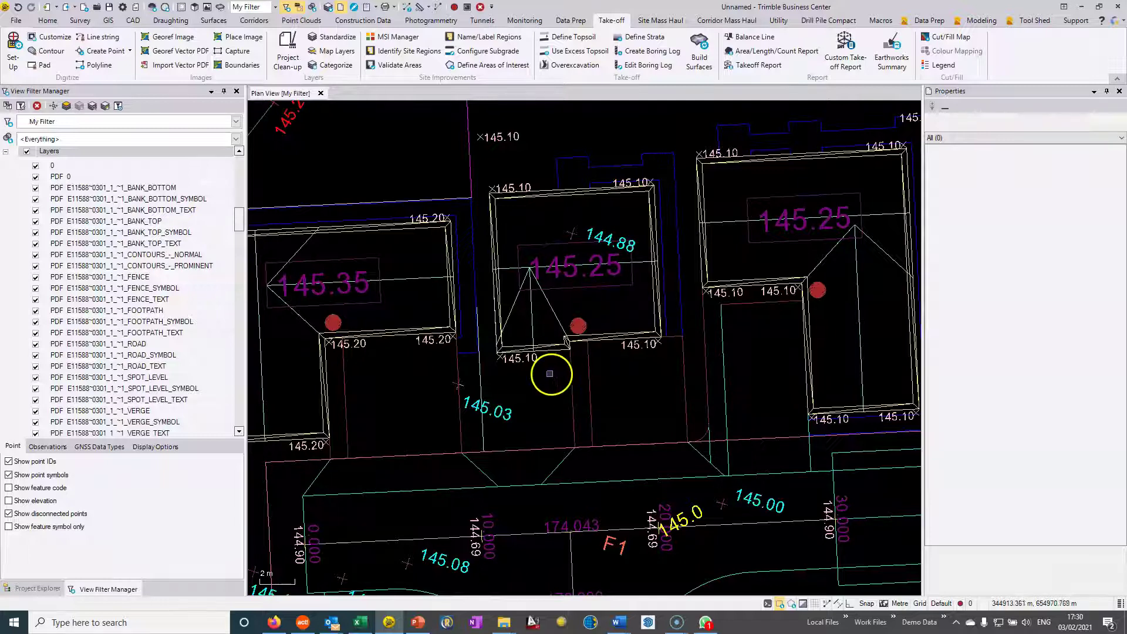
pyautogui.click(544, 191)
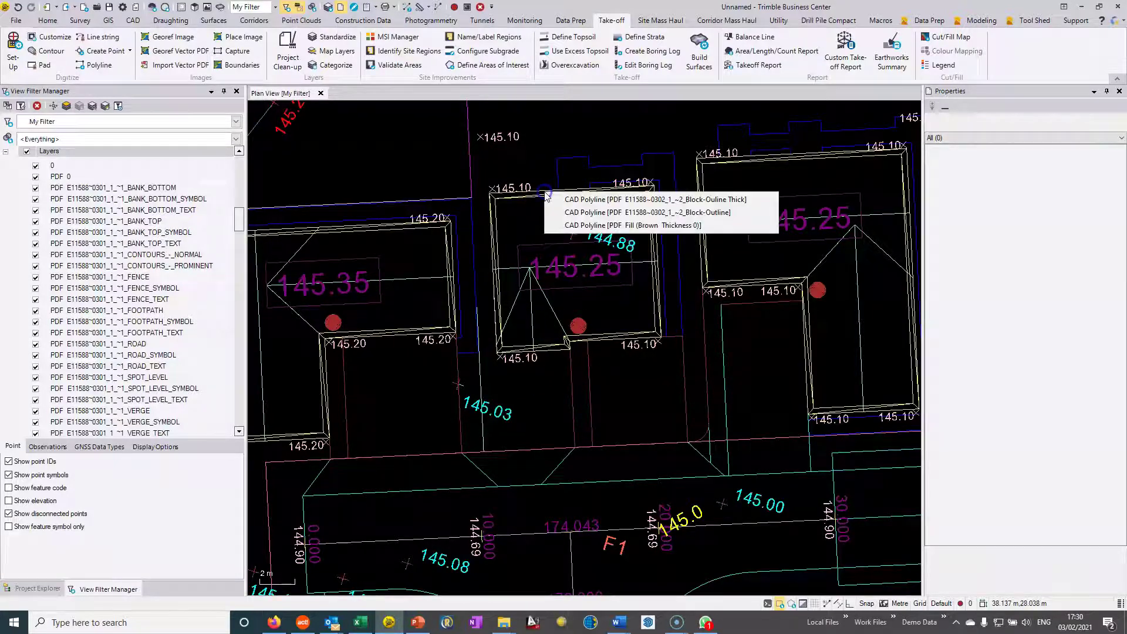
pyautogui.click(567, 213)
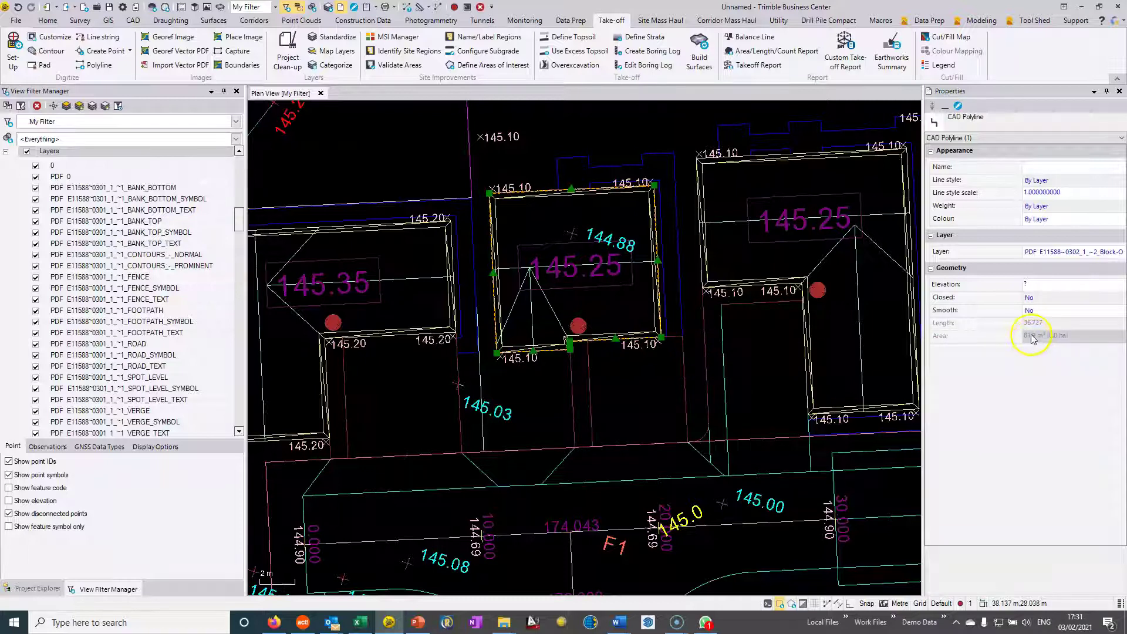
pyautogui.scroll(-3, 599, 264)
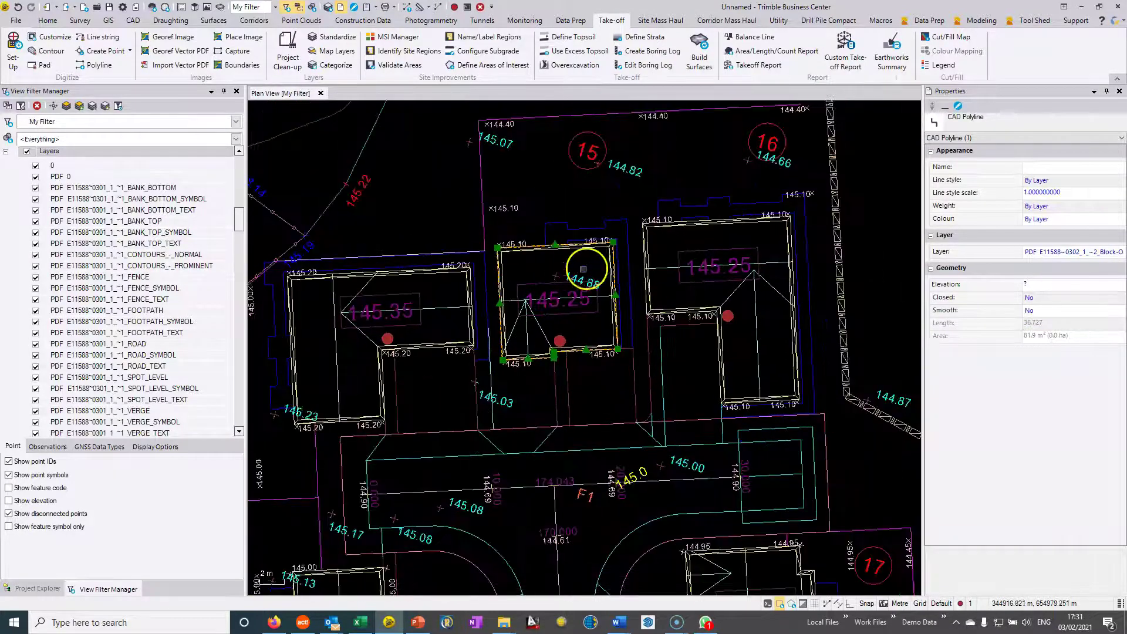
pyautogui.click(1039, 170)
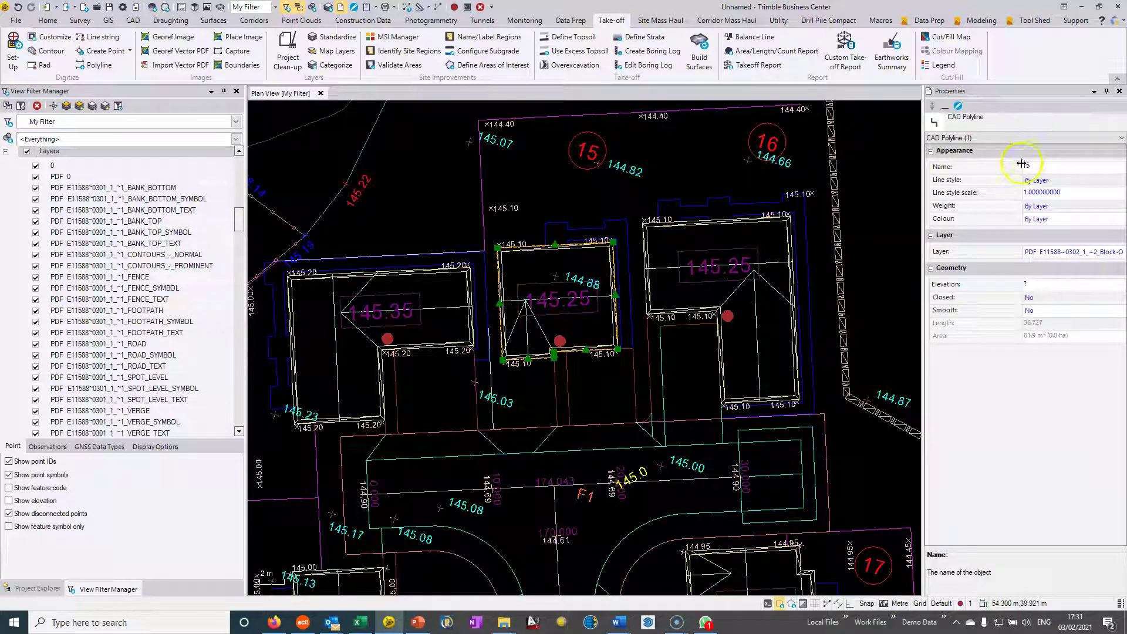
pyautogui.press('Return')
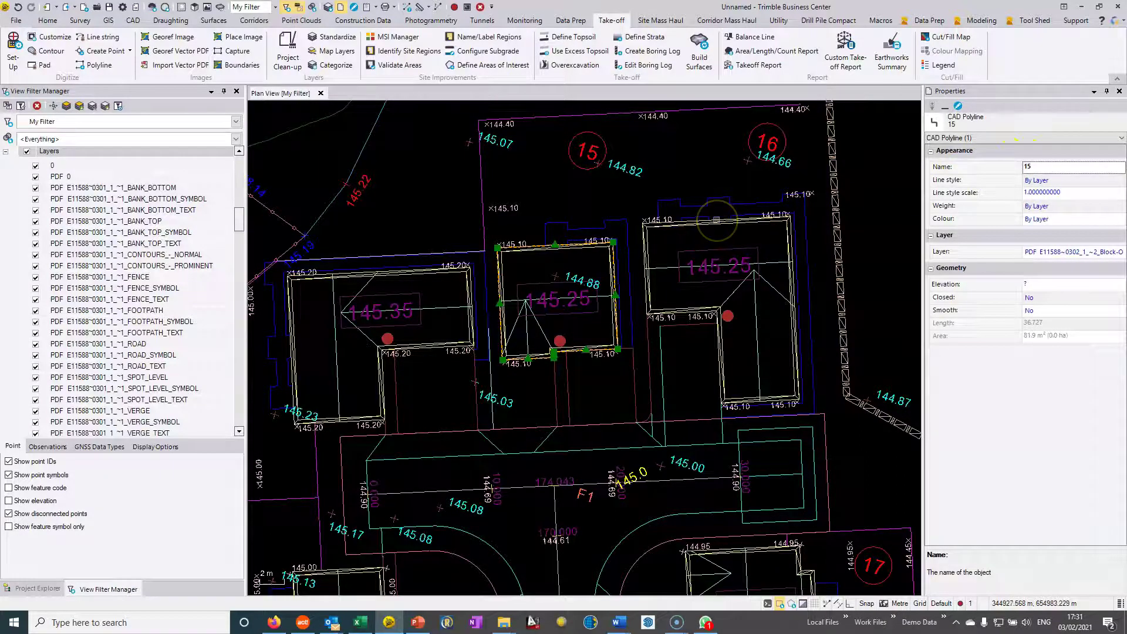
# Name the next house outline 16 and check its area.
pyautogui.click(716, 220)
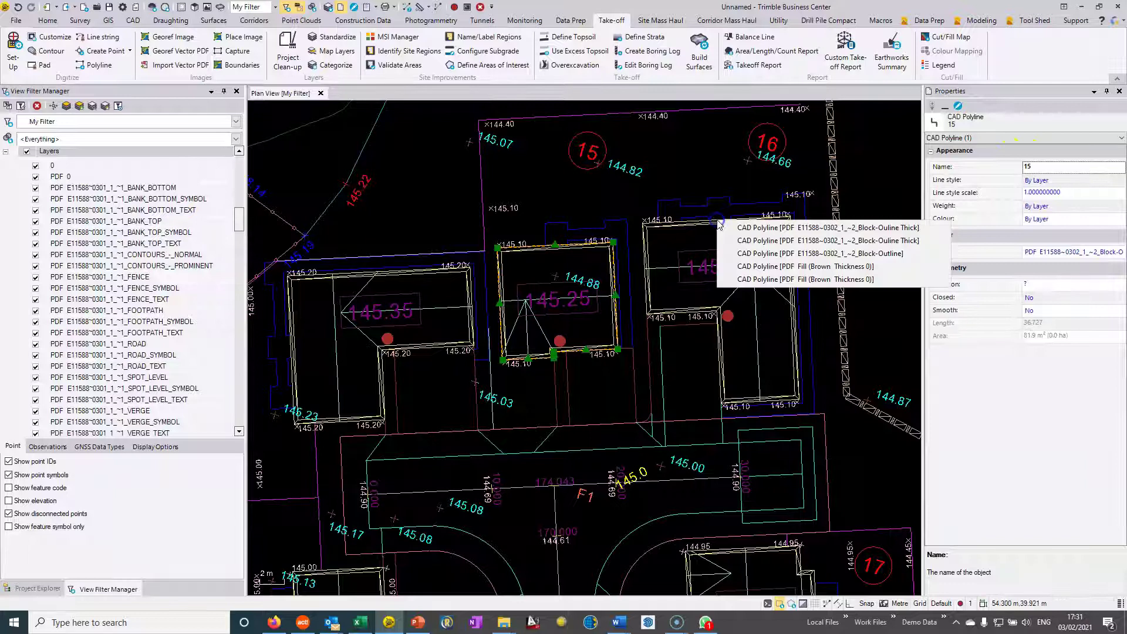
pyautogui.click(750, 254)
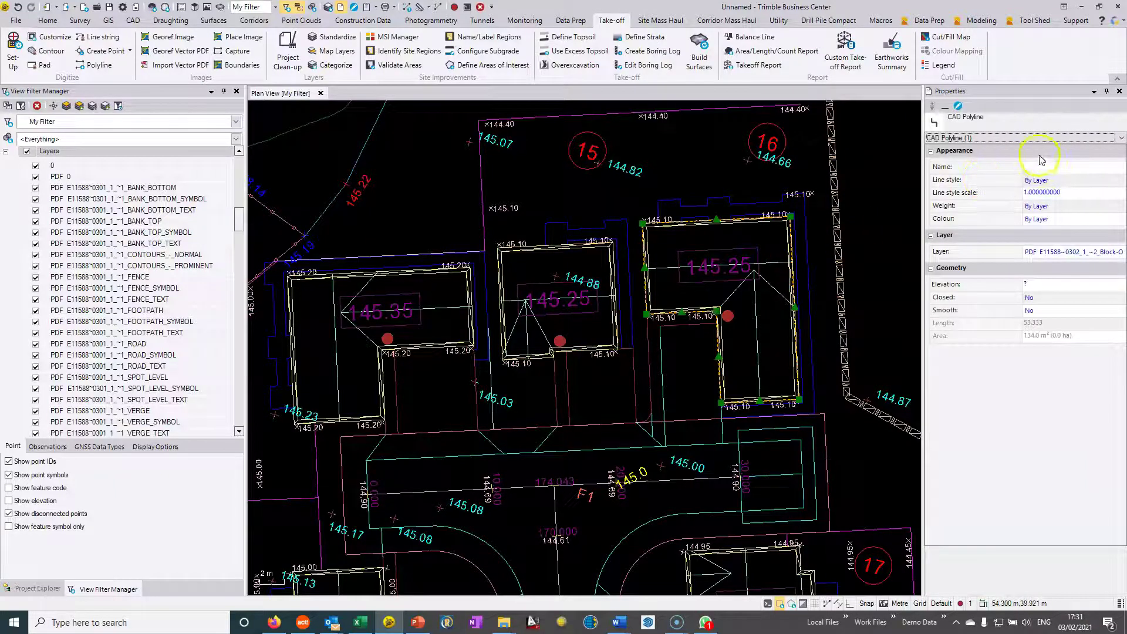
pyautogui.click(1055, 168)
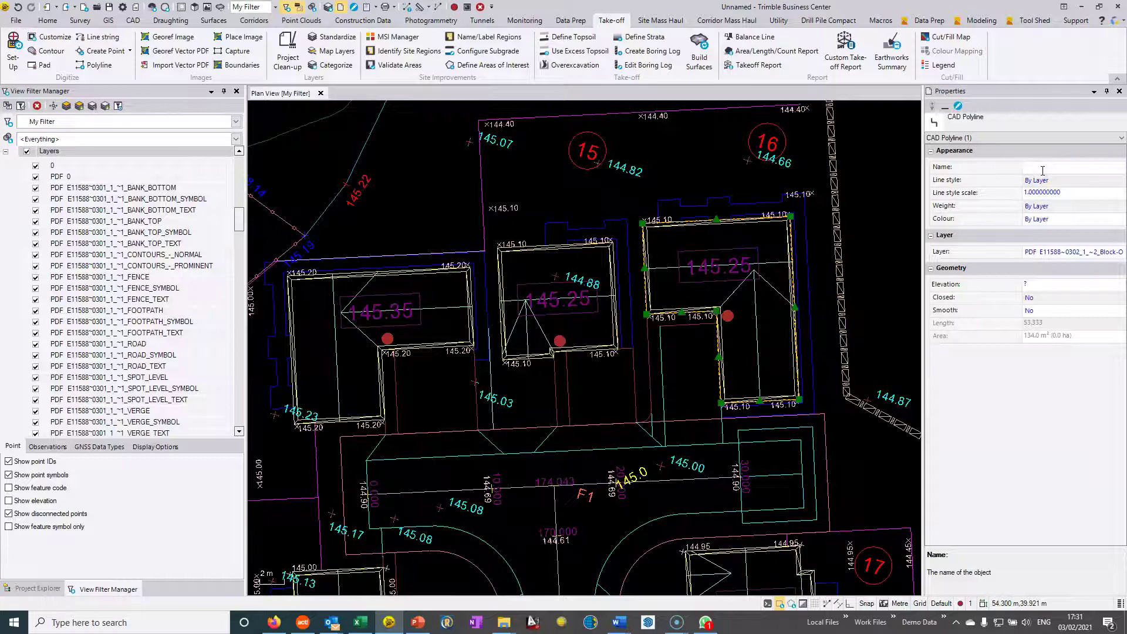
pyautogui.press('Return')
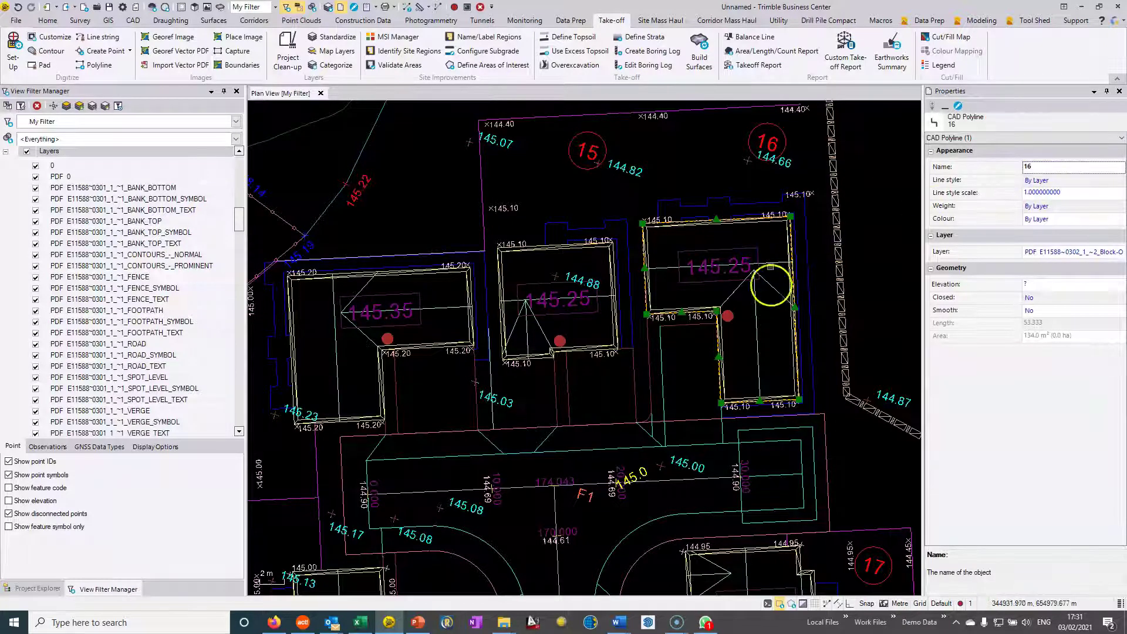
pyautogui.click(1046, 342)
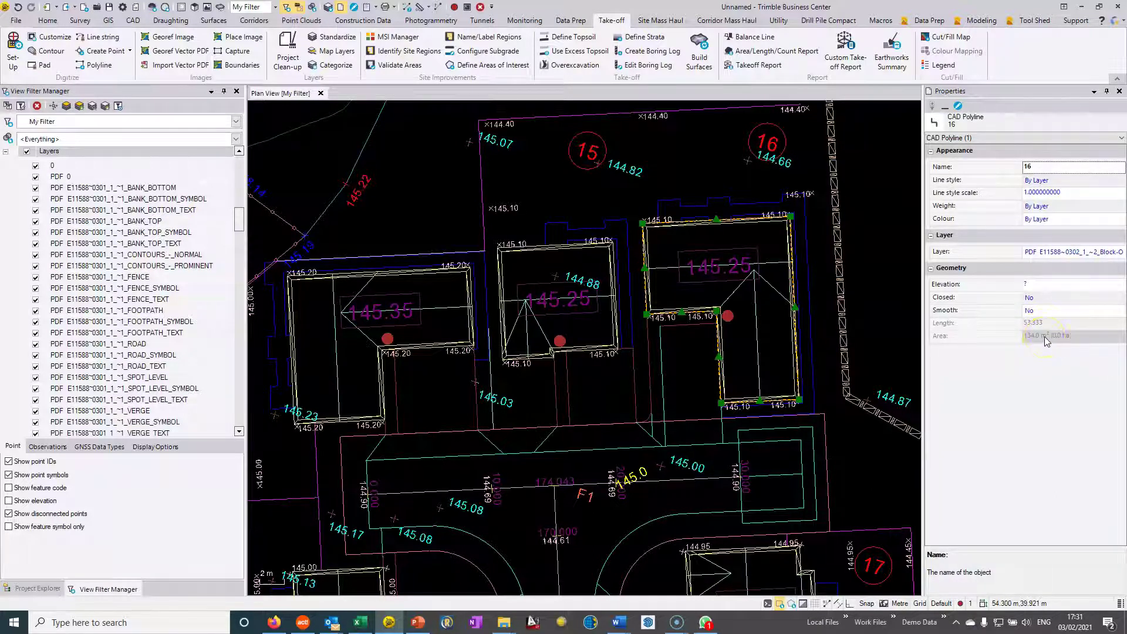
pyautogui.scroll(3, 398, 322)
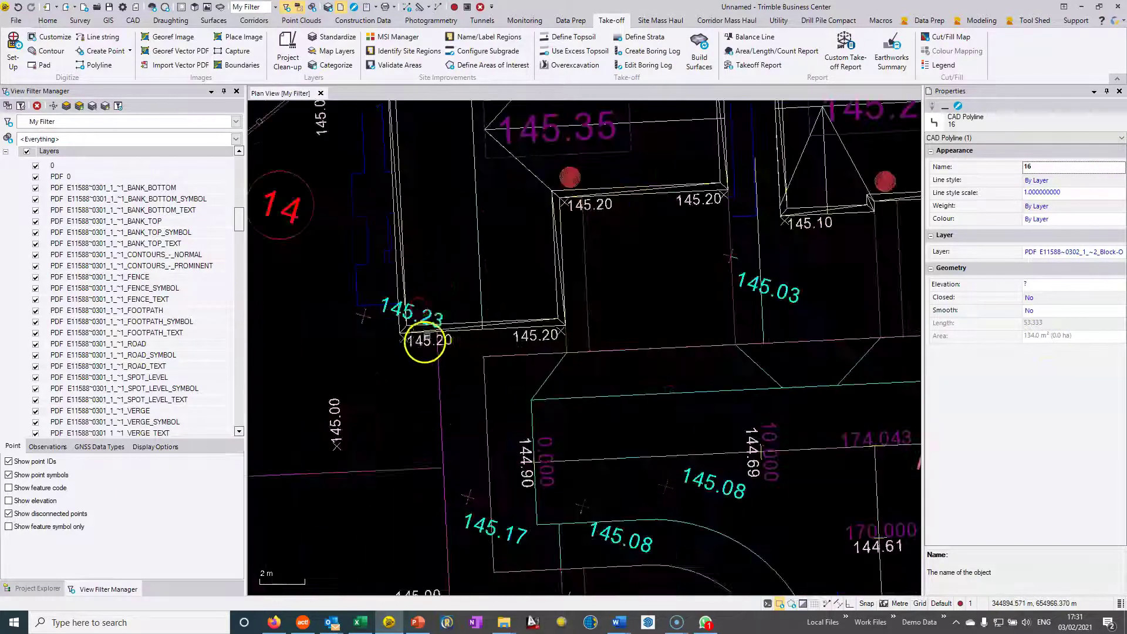
pyautogui.scroll(1, 432, 338)
# Name the plot 14 house outline 14 and reselect it, showing 134.0 m².
pyautogui.click(491, 331)
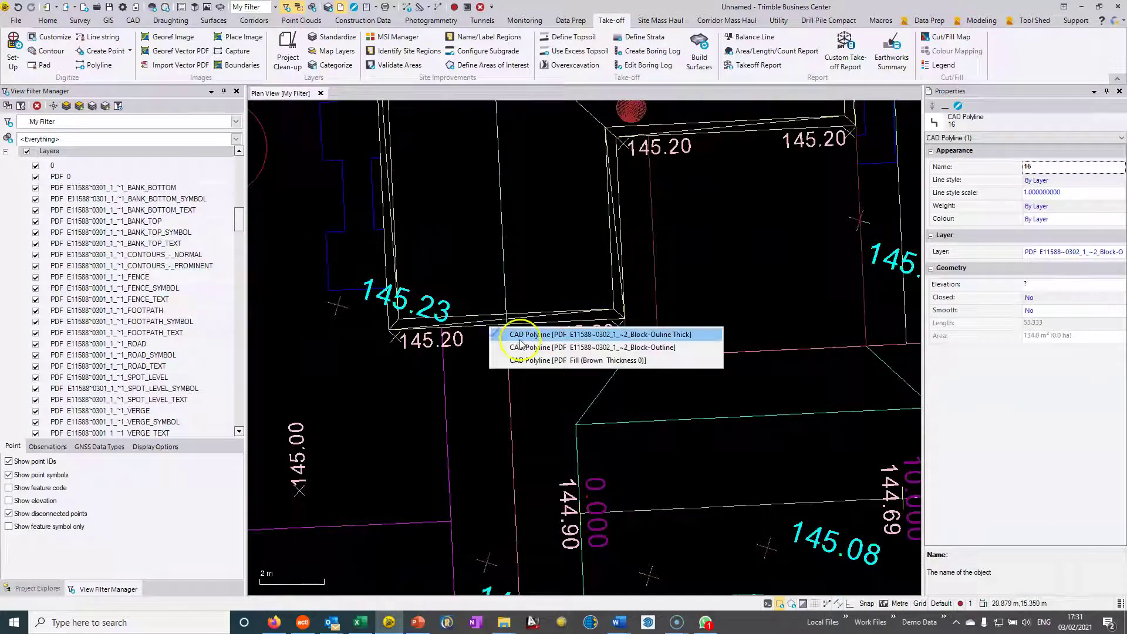
pyautogui.click(519, 342)
pyautogui.click(1106, 308)
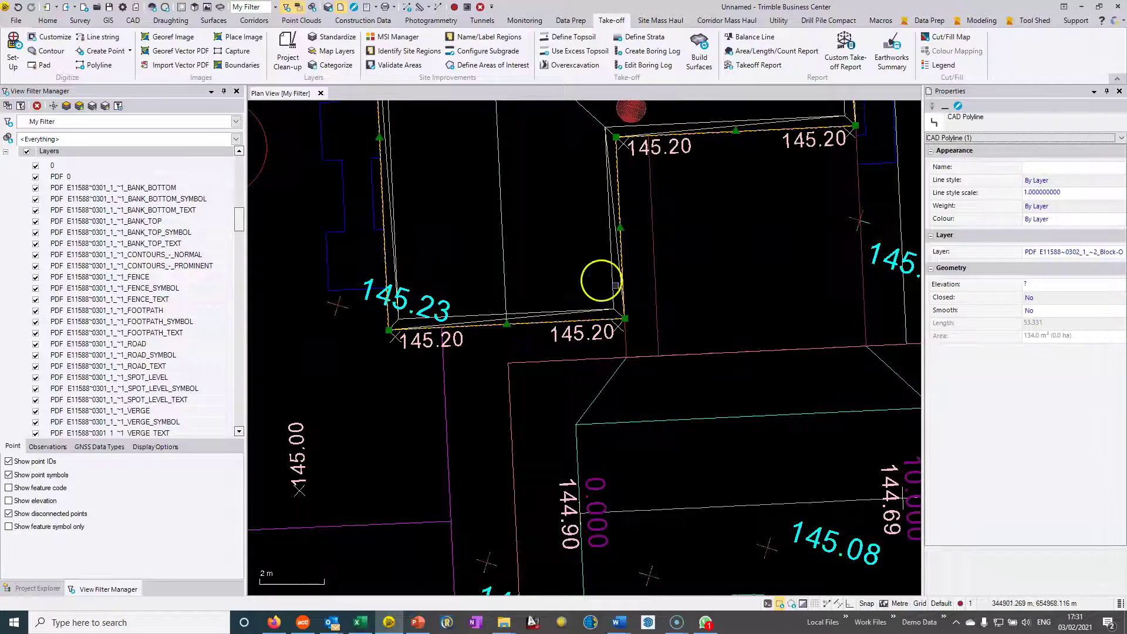
pyautogui.scroll(-3, 553, 364)
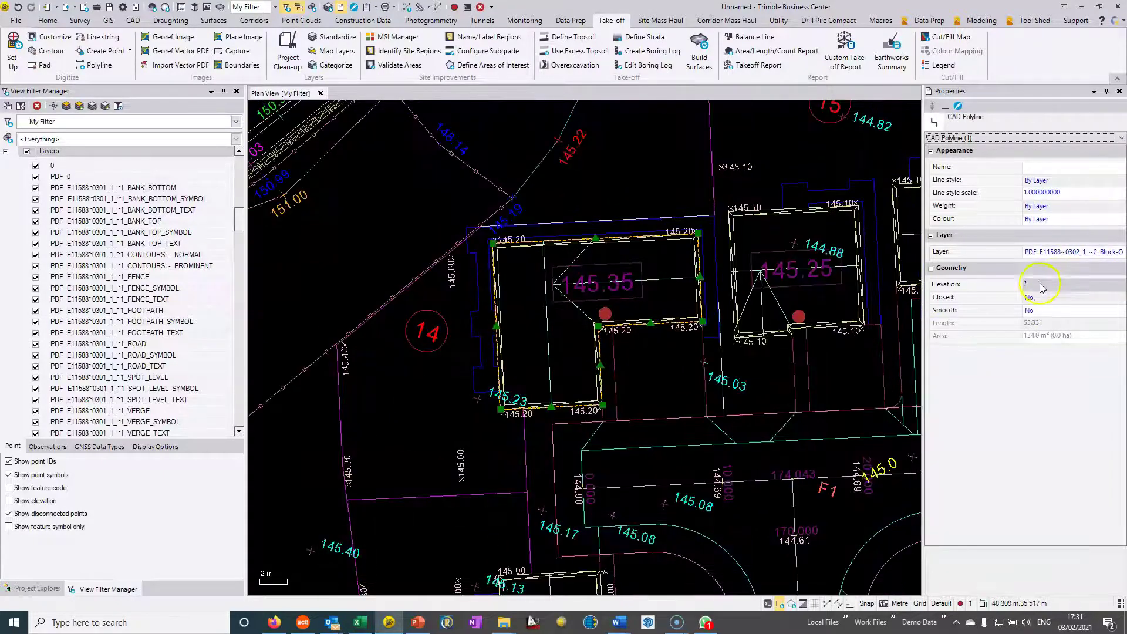
pyautogui.click(1040, 167)
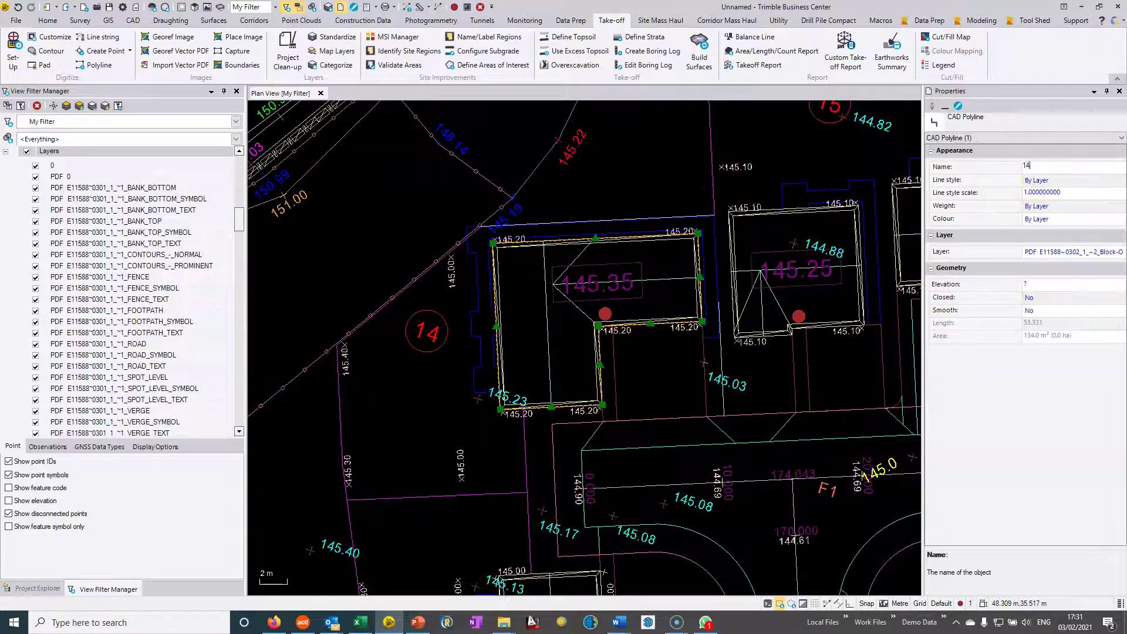
pyautogui.press('Return')
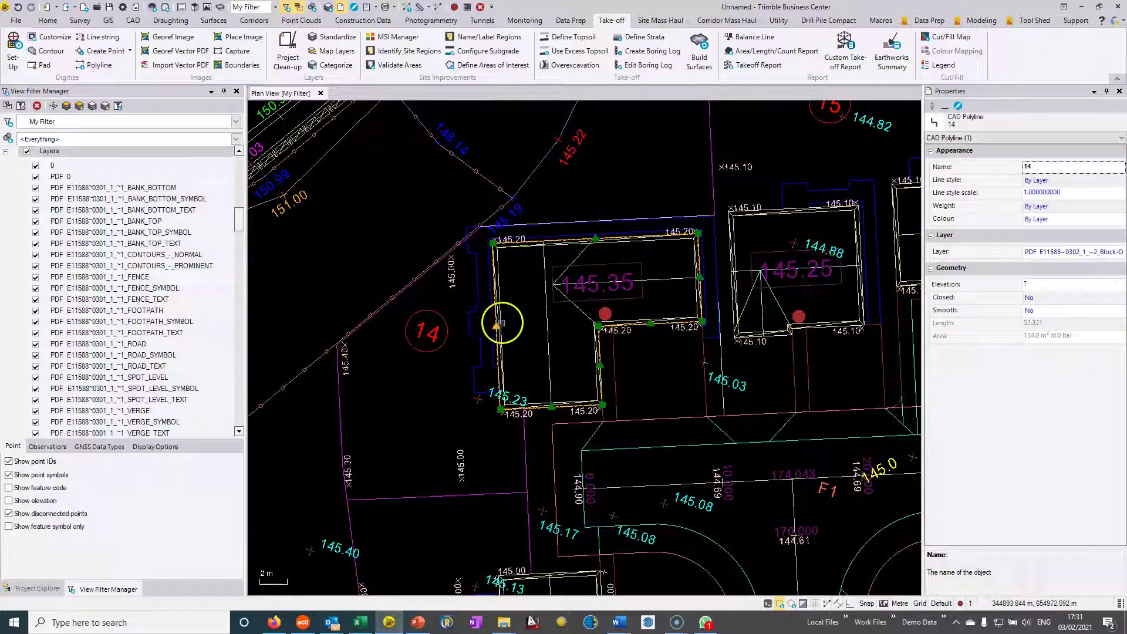
pyautogui.press('Escape')
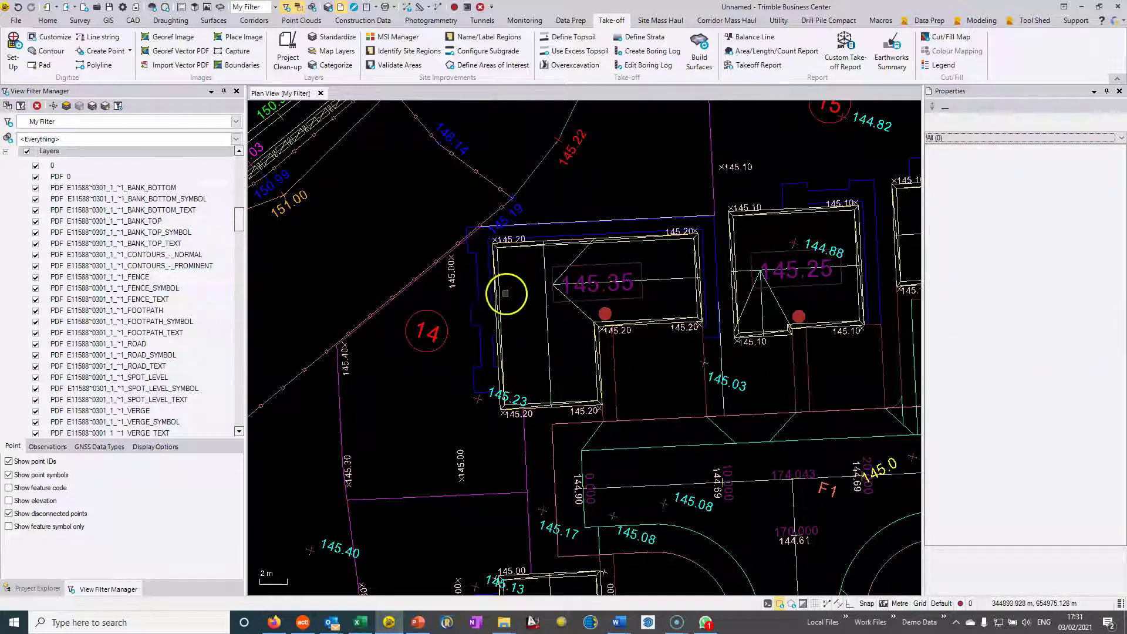
pyautogui.click(540, 403)
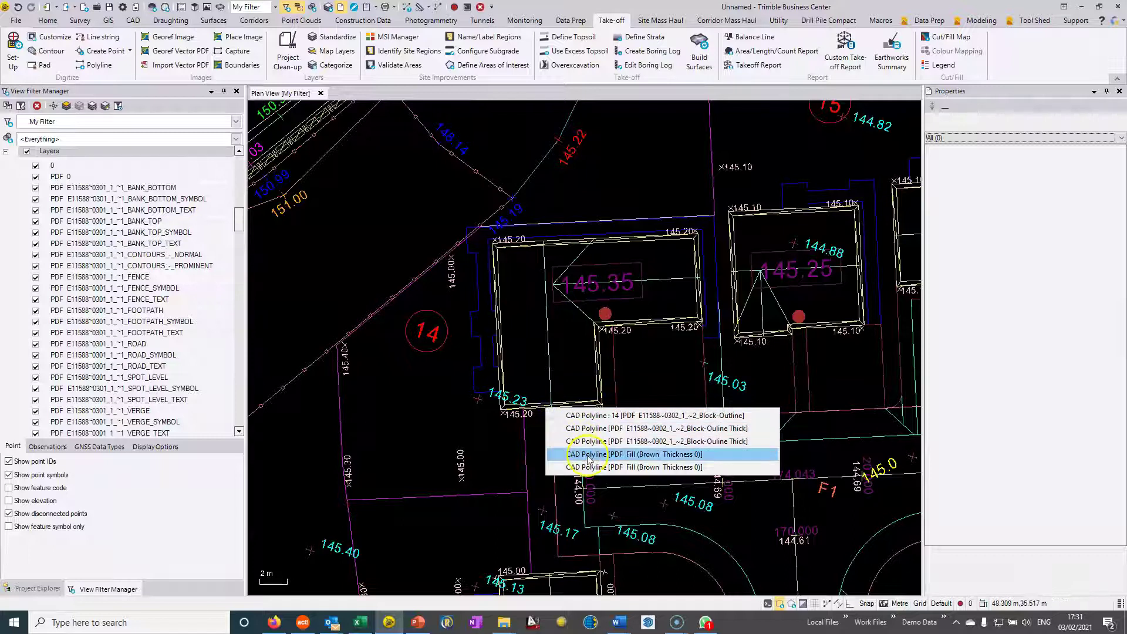
pyautogui.click(587, 416)
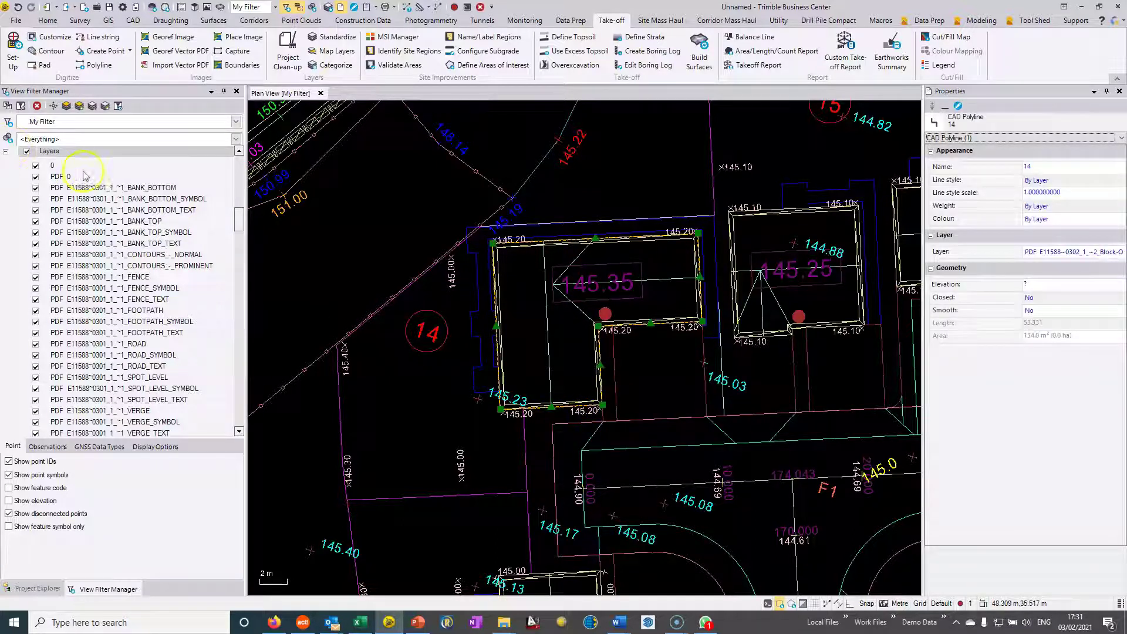
# Isolate the outline layer, window-select all 49 houses and report them in Report View.
pyautogui.click(92, 106)
pyautogui.scroll(-8, 495, 339)
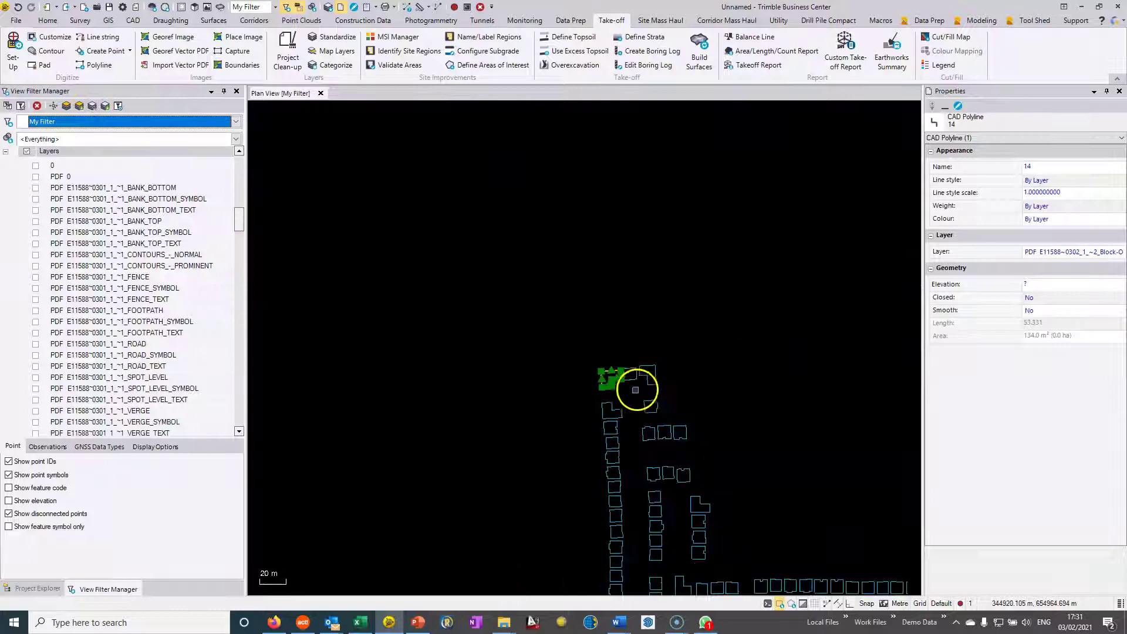
pyautogui.scroll(-3, 635, 390)
pyautogui.moveTo(499, 490); pyautogui.dragTo(792, 267)
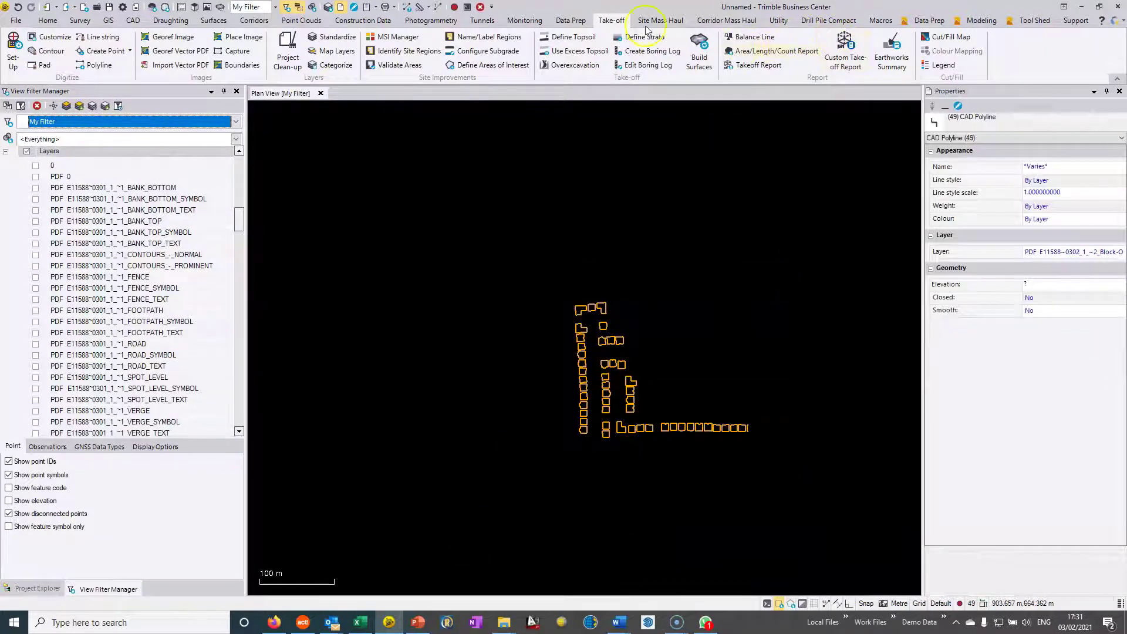
pyautogui.click(751, 53)
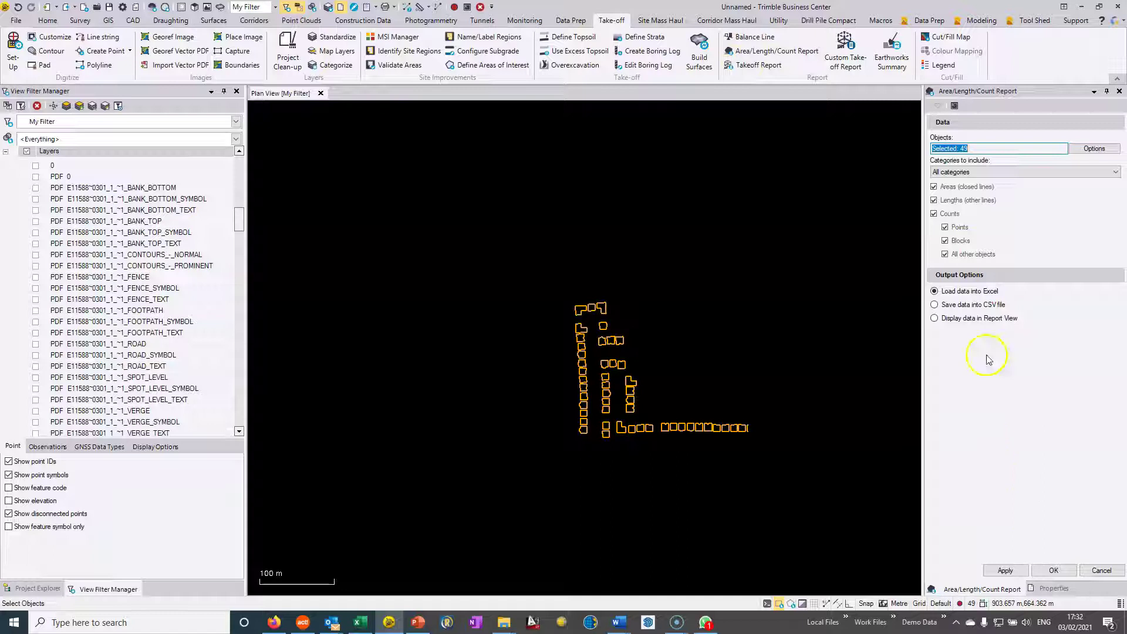
pyautogui.click(941, 320)
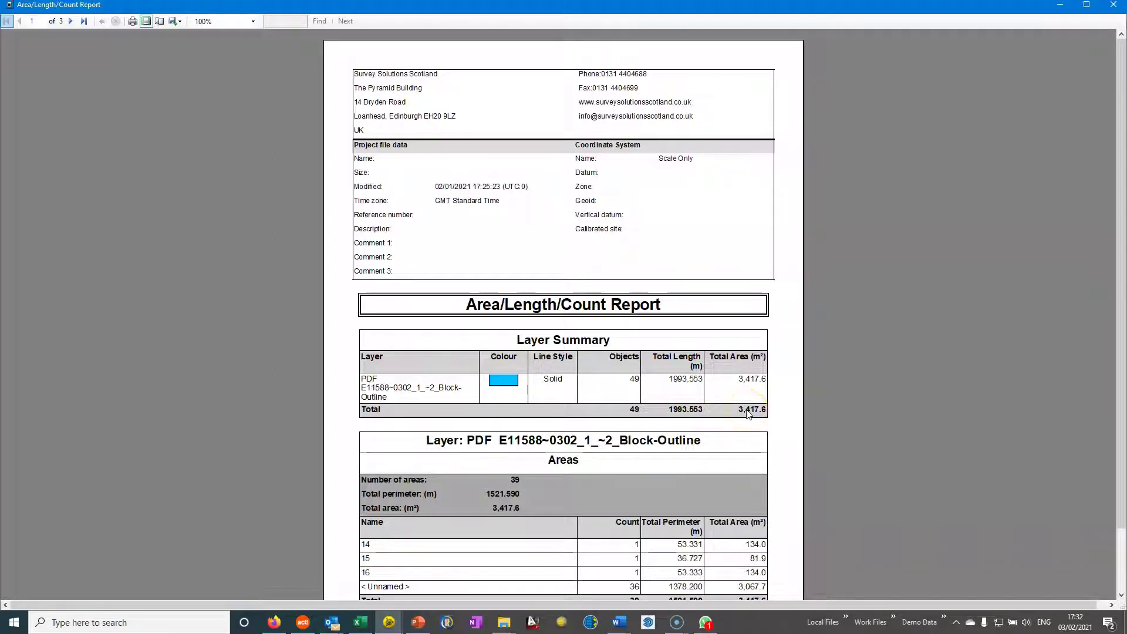
# Read report pages 1–3: houses 14/16 at 134.0 m², 15 at 81.9 m², lines 471.963 m.
pyautogui.scroll(-2, 748, 413)
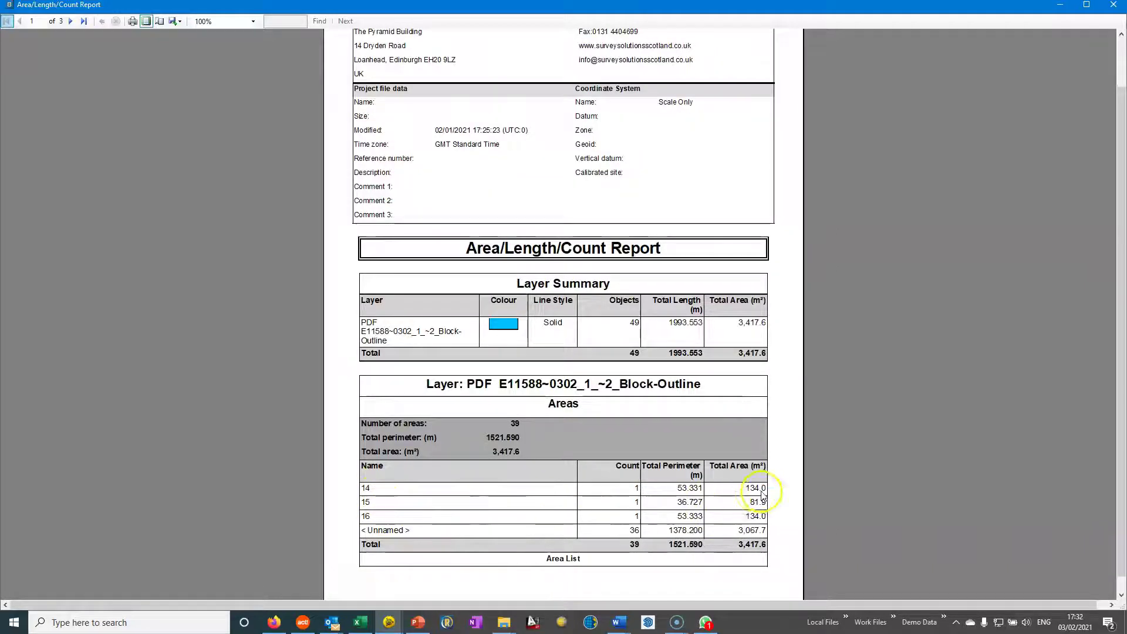
pyautogui.scroll(-2, 751, 537)
pyautogui.scroll(3, 753, 538)
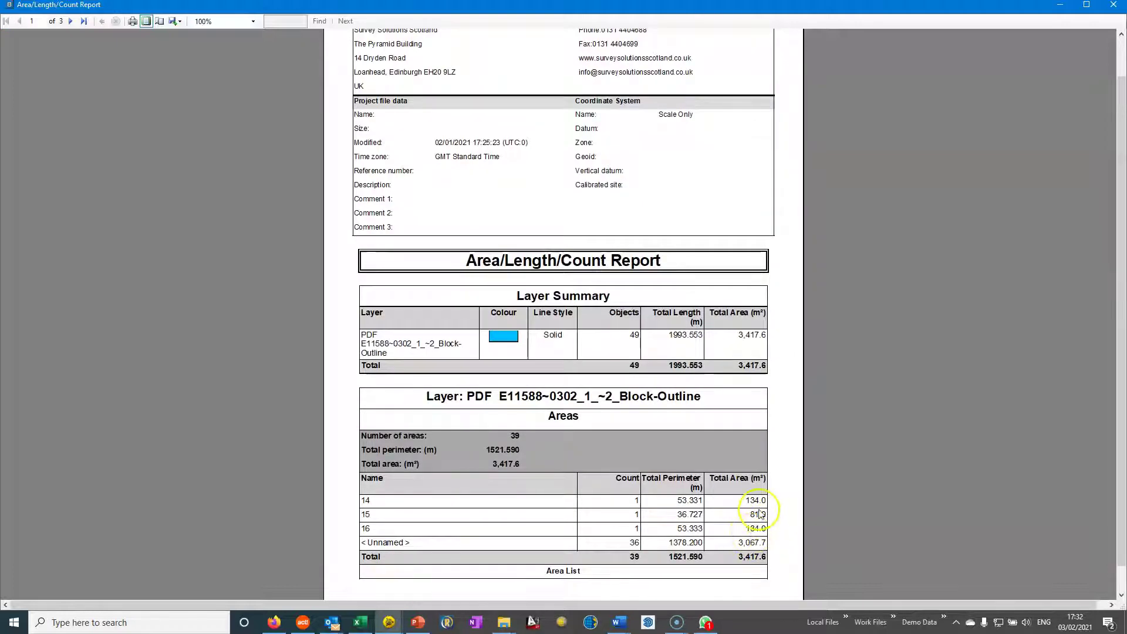
pyautogui.scroll(-5, 669, 325)
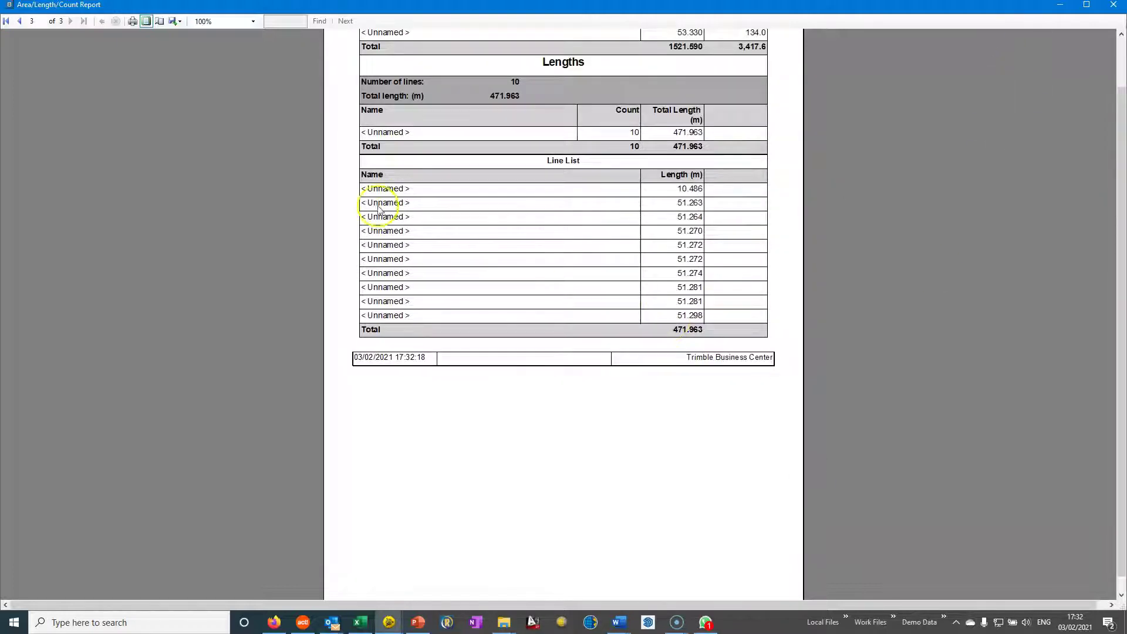
pyautogui.scroll(2, 405, 215)
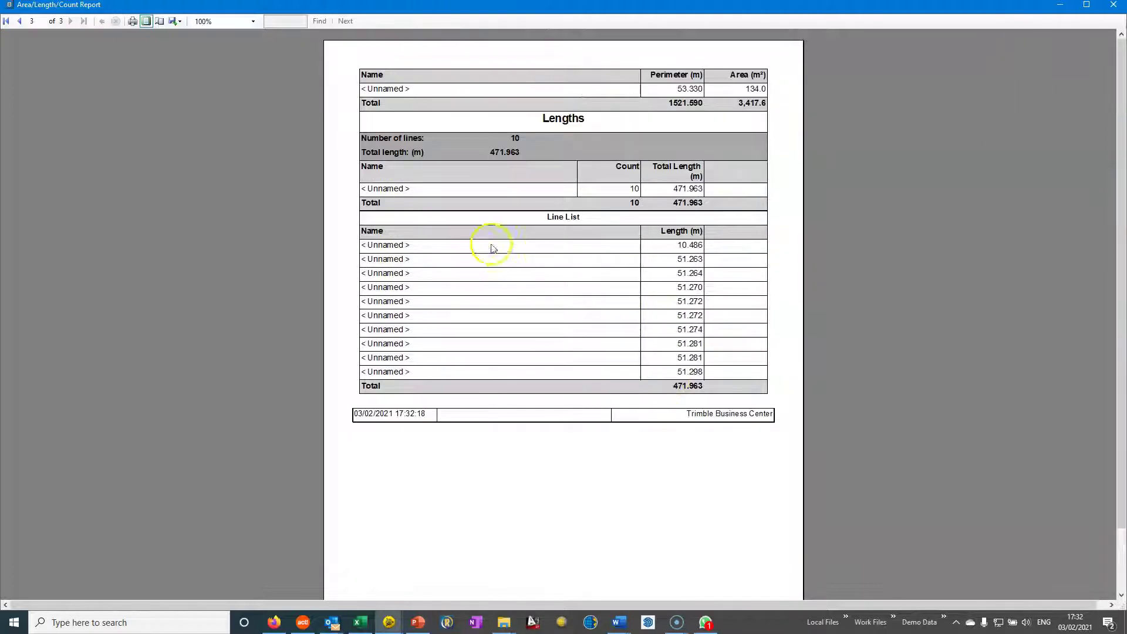
# Close the report, turn all drawing layers back on and zoom into the housing area.
pyautogui.click(1114, 7)
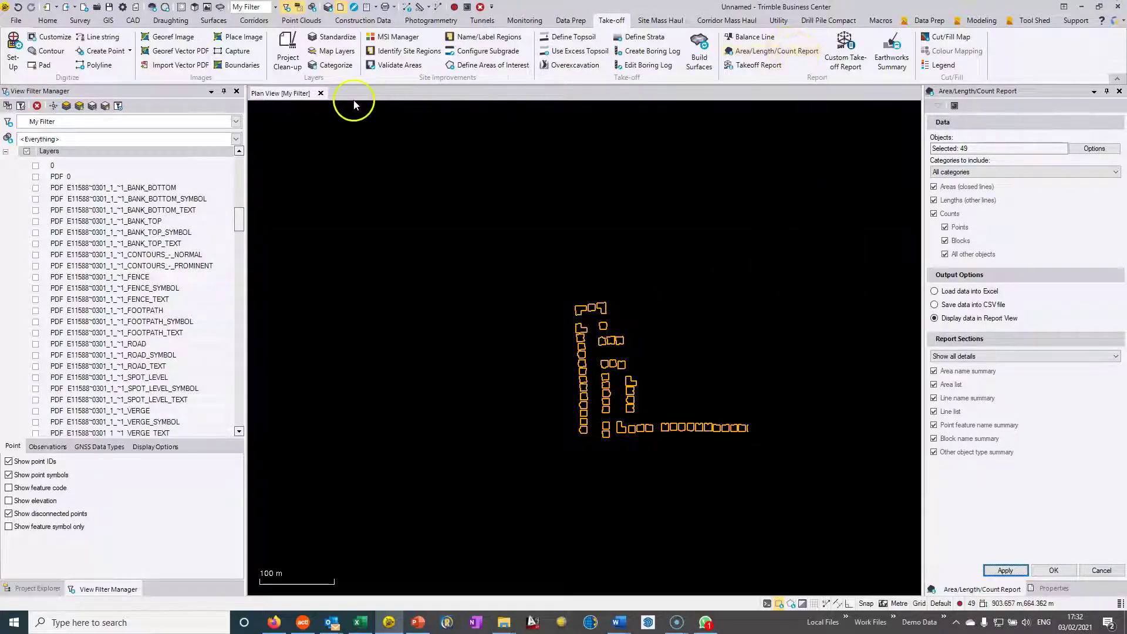
pyautogui.scroll(2, 234, 217)
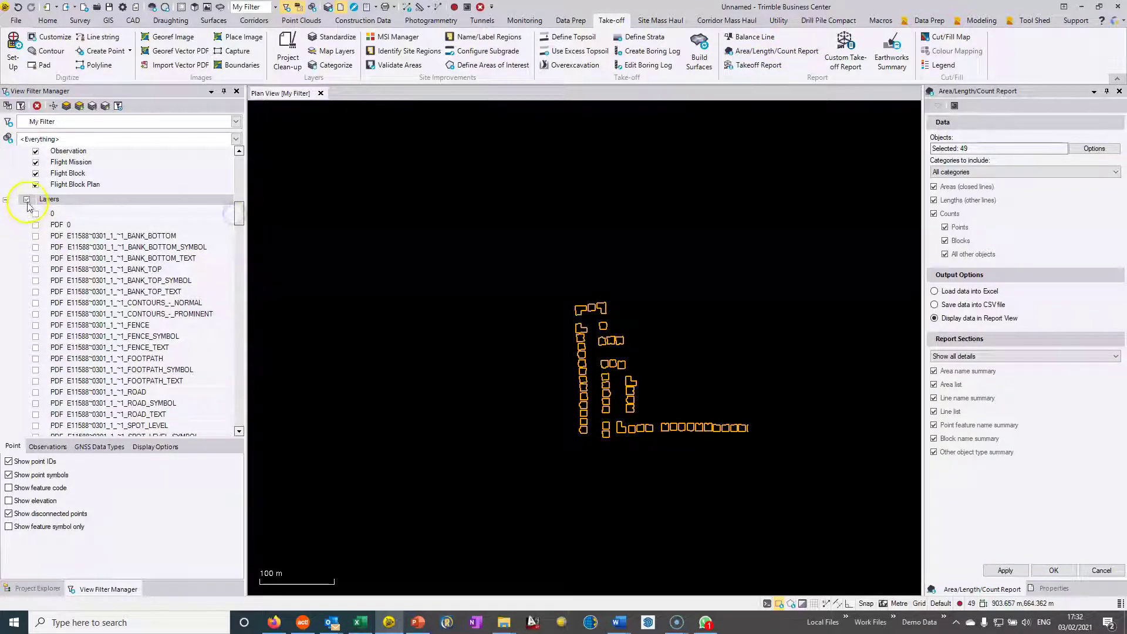
pyautogui.click(27, 200)
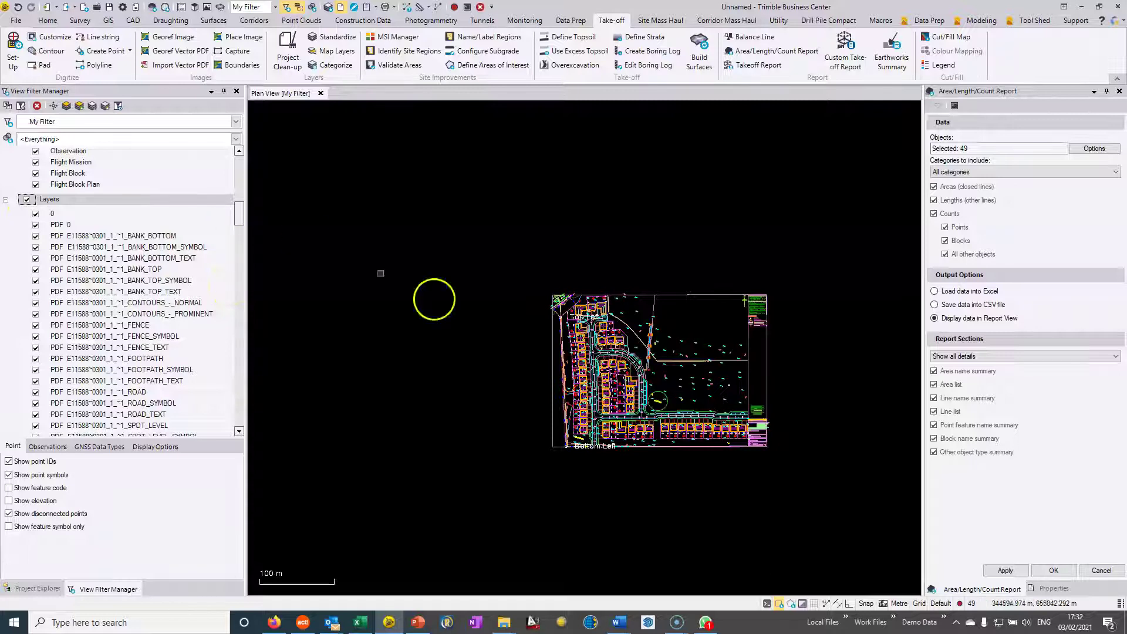
pyautogui.scroll(2, 606, 317)
pyautogui.scroll(3, 600, 311)
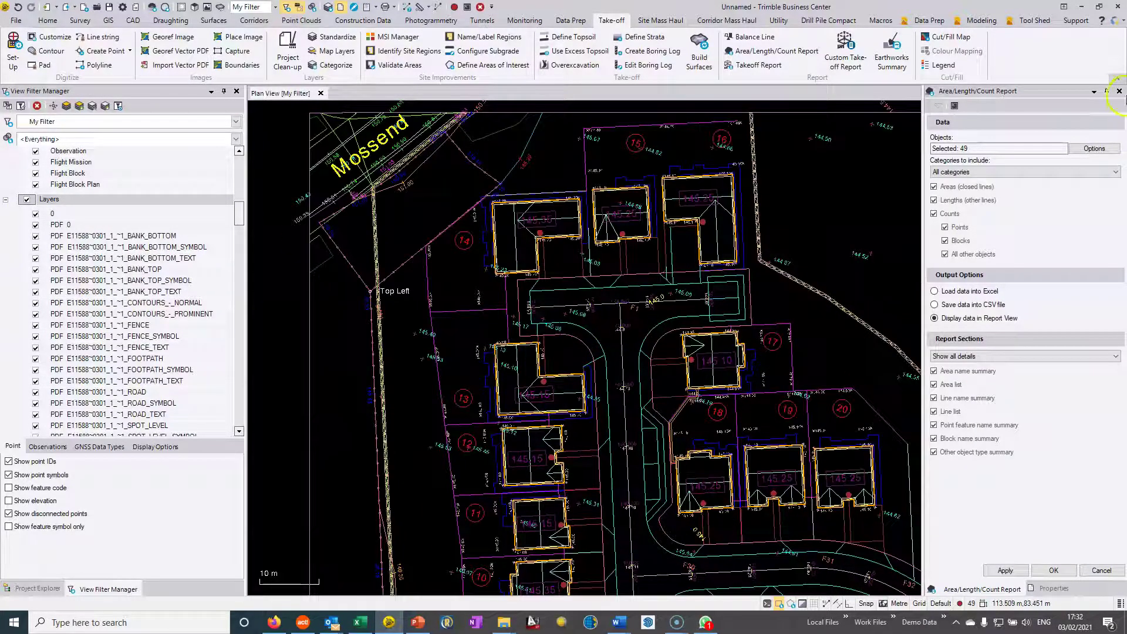
# Close the report settings and select the kerb segments along the road, including the curved one.
pyautogui.click(1119, 92)
pyautogui.moveTo(640, 302); pyautogui.dragTo(699, 262, button='middle')
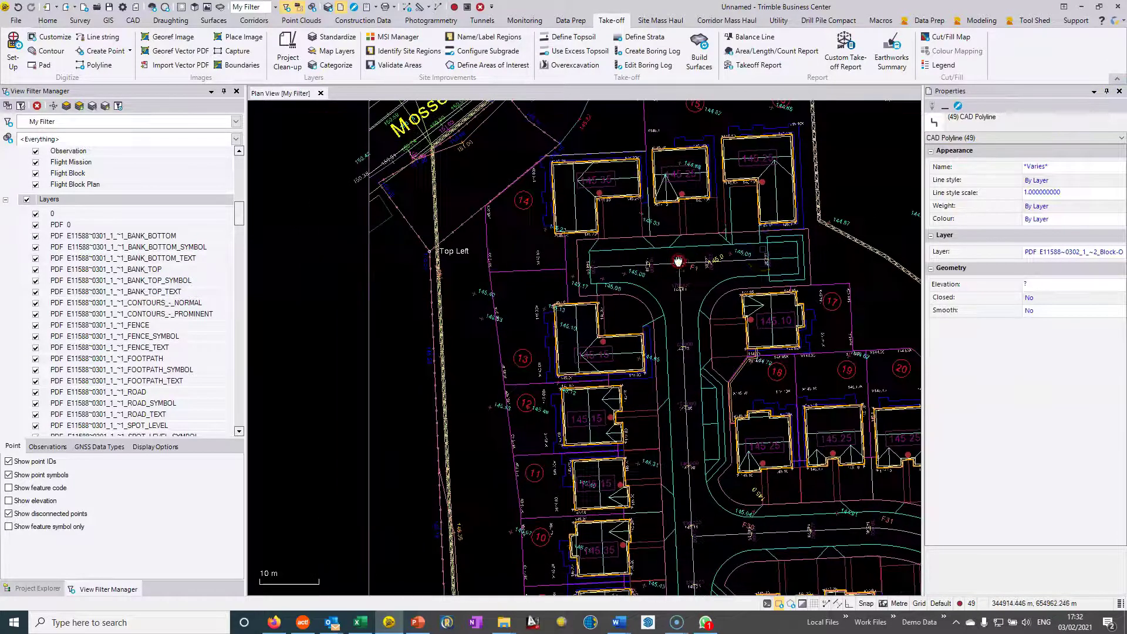
pyautogui.scroll(5, 539, 272)
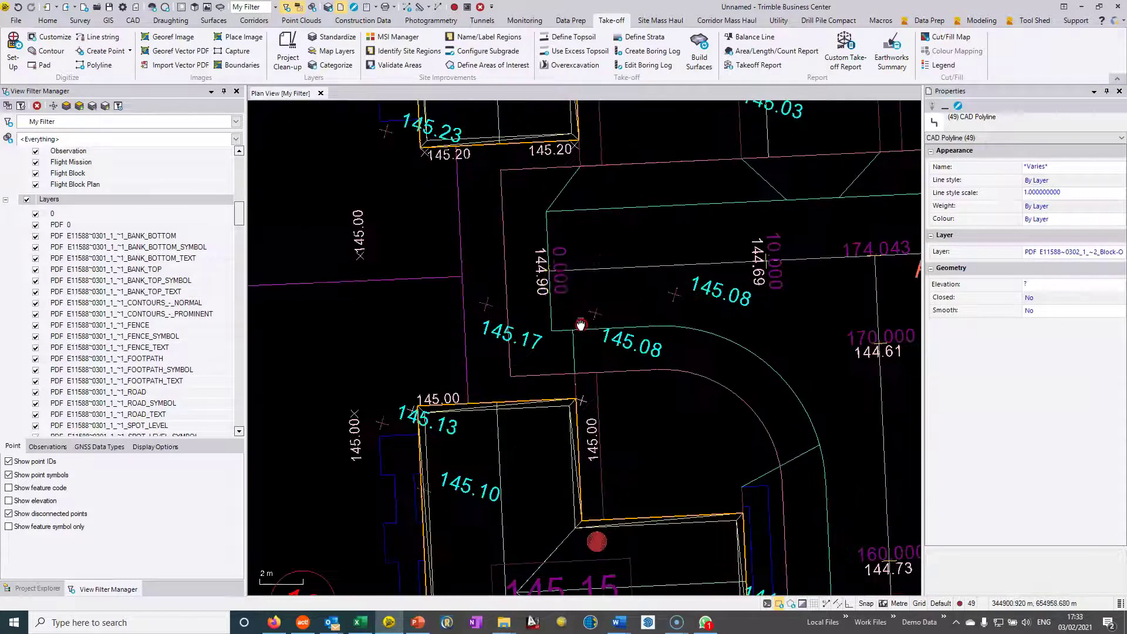
pyautogui.click(583, 210)
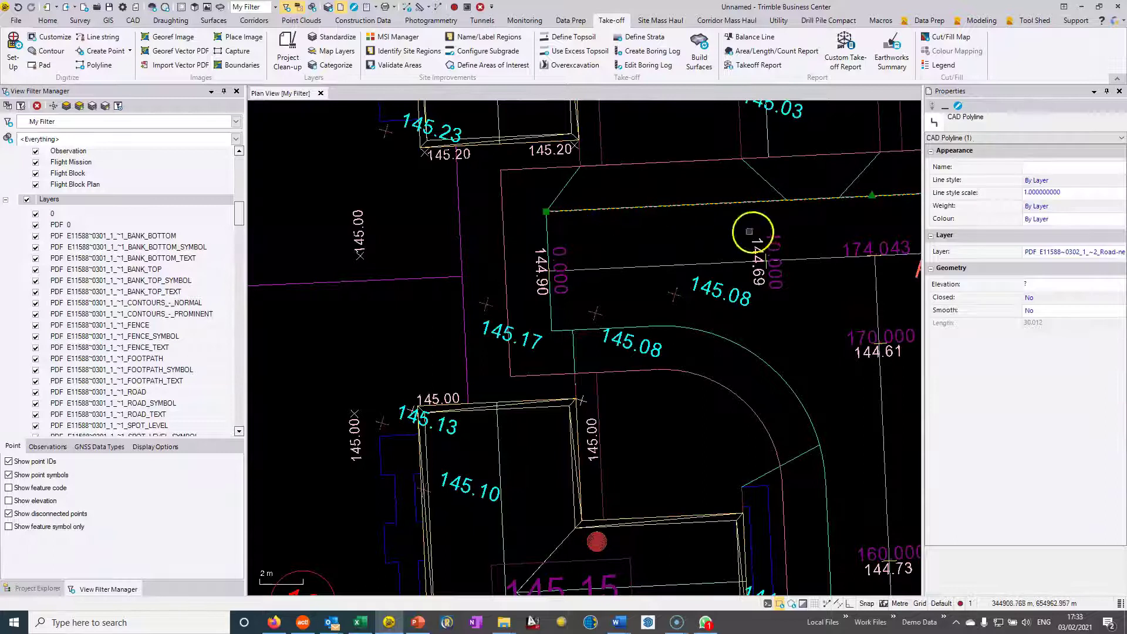
pyautogui.moveTo(749, 231); pyautogui.dragTo(590, 221, button='middle')
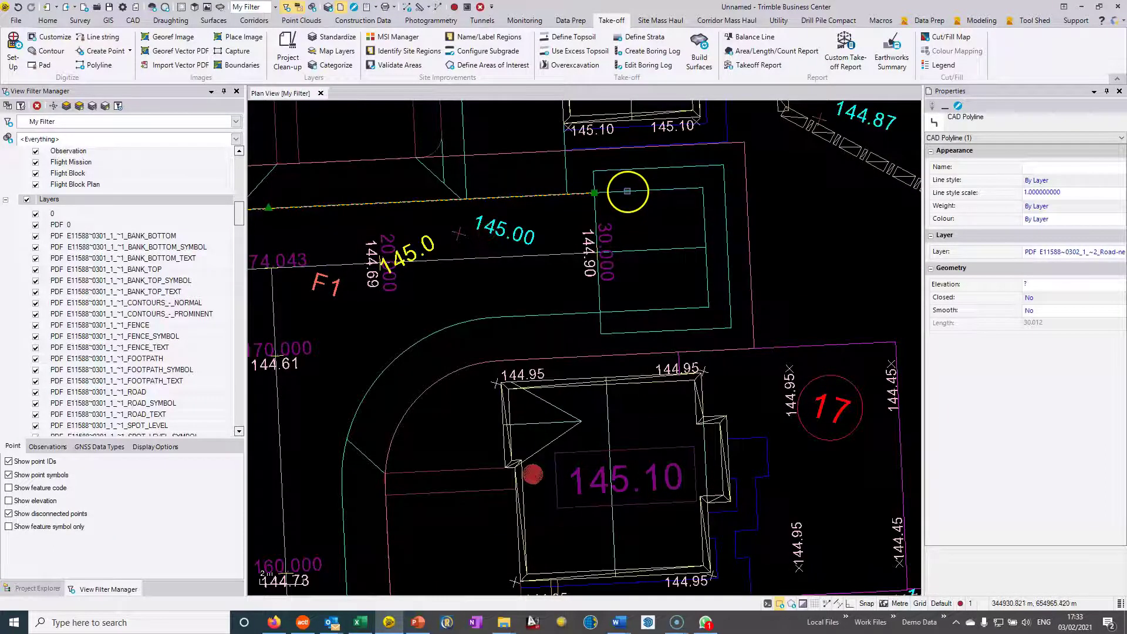
pyautogui.click(627, 190)
pyautogui.click(704, 226)
pyautogui.click(675, 305)
pyautogui.click(509, 320)
pyautogui.click(428, 352)
pyautogui.click(397, 375)
# Add the vertical kerb line, then run the Area/Length/Count Report on the seven selected lines.
pyautogui.moveTo(405, 376); pyautogui.dragTo(572, 233, button='middle')
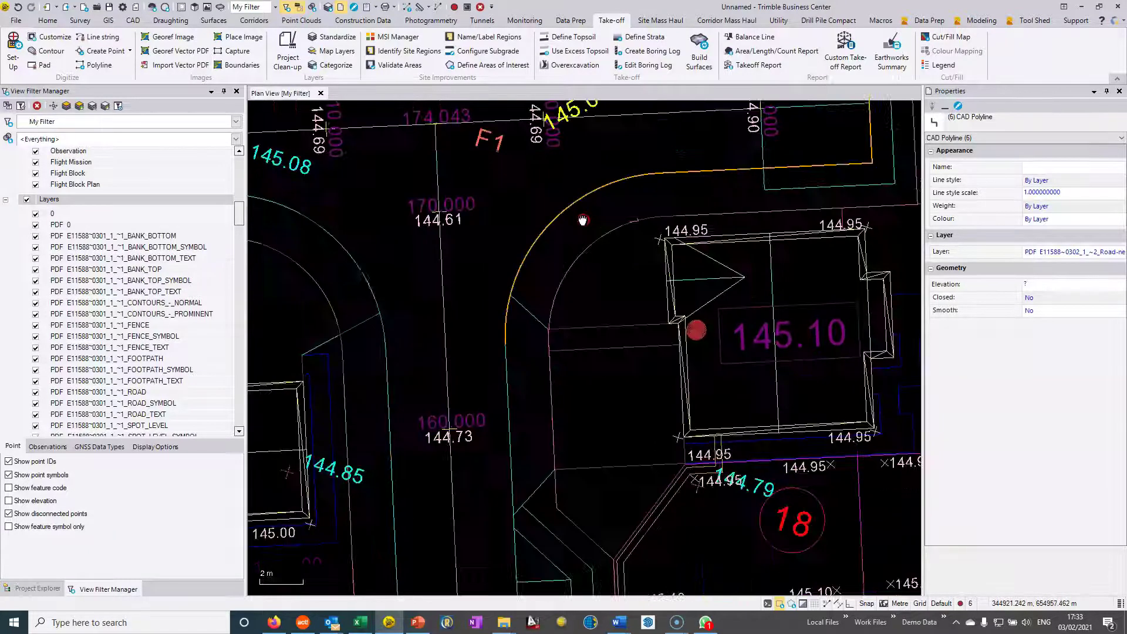
pyautogui.click(508, 356)
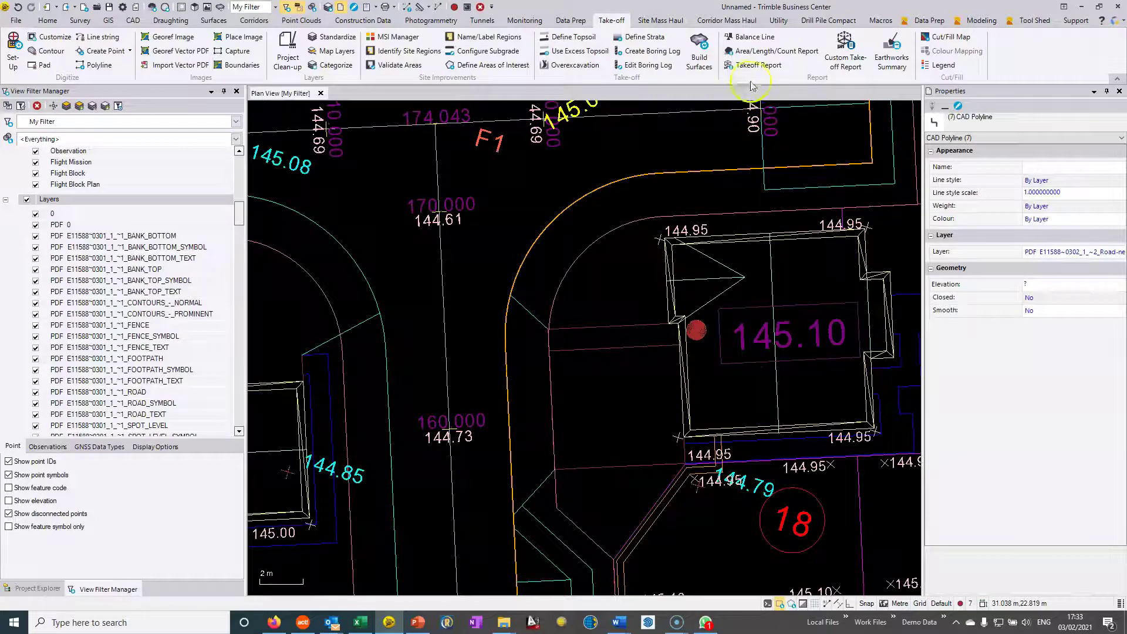
pyautogui.click(751, 54)
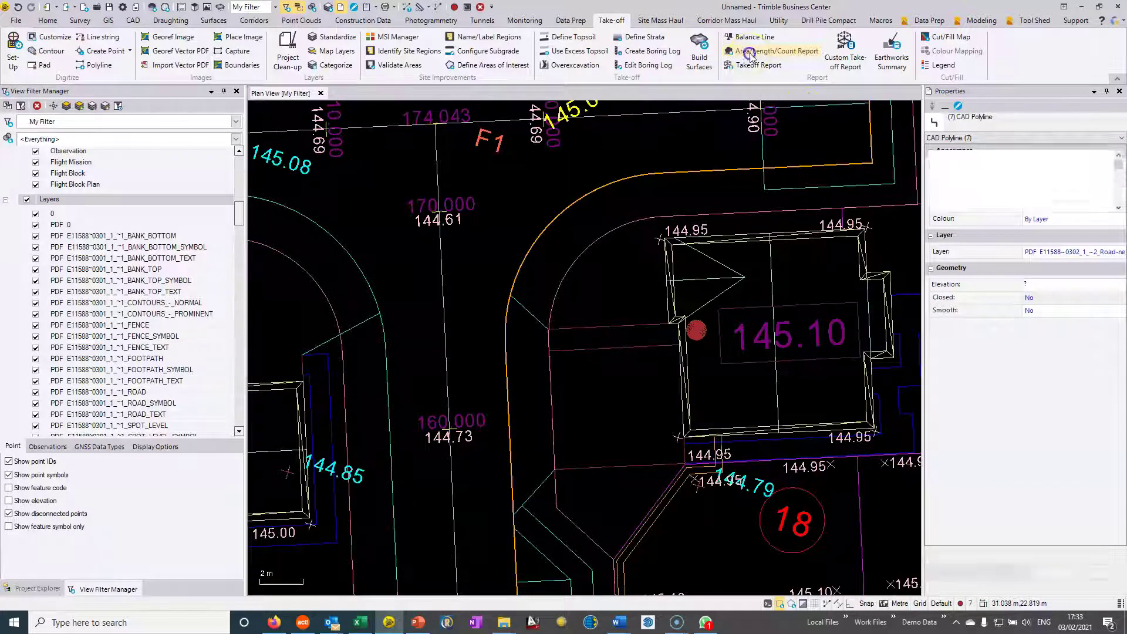
pyautogui.click(1005, 570)
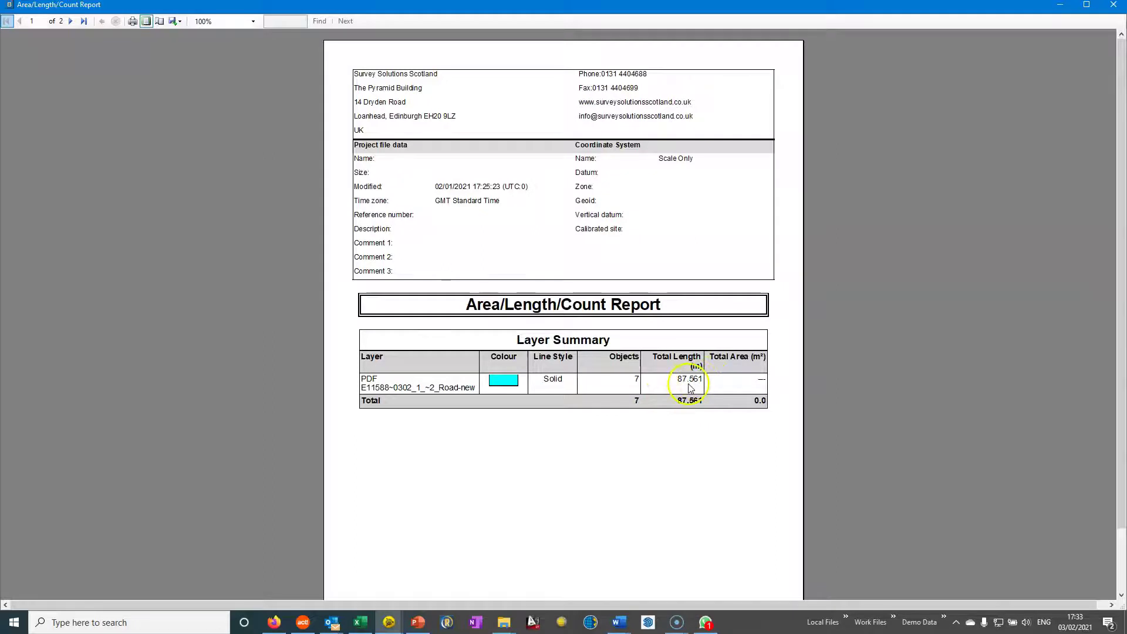
# Scroll to page 2 of the report to check the seven kerb lengths totalling 87.561 m.
pyautogui.scroll(-15, 690, 385)
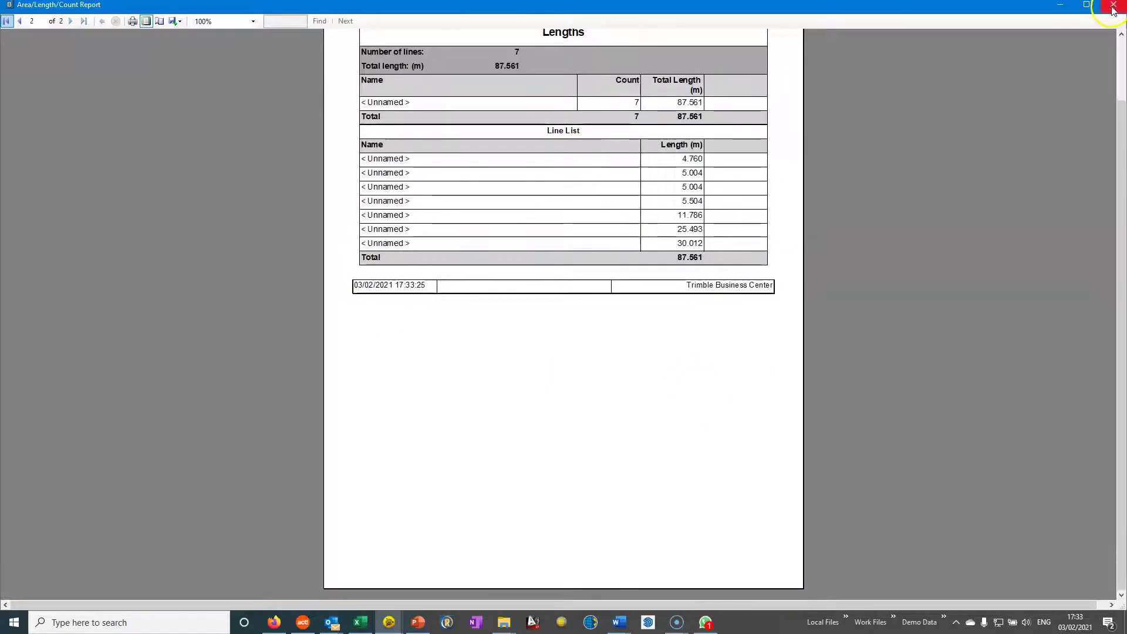
# Close the report and its settings, then frame the footpath by house 145.10 with the kerb selection cleared.
pyautogui.click(1114, 6)
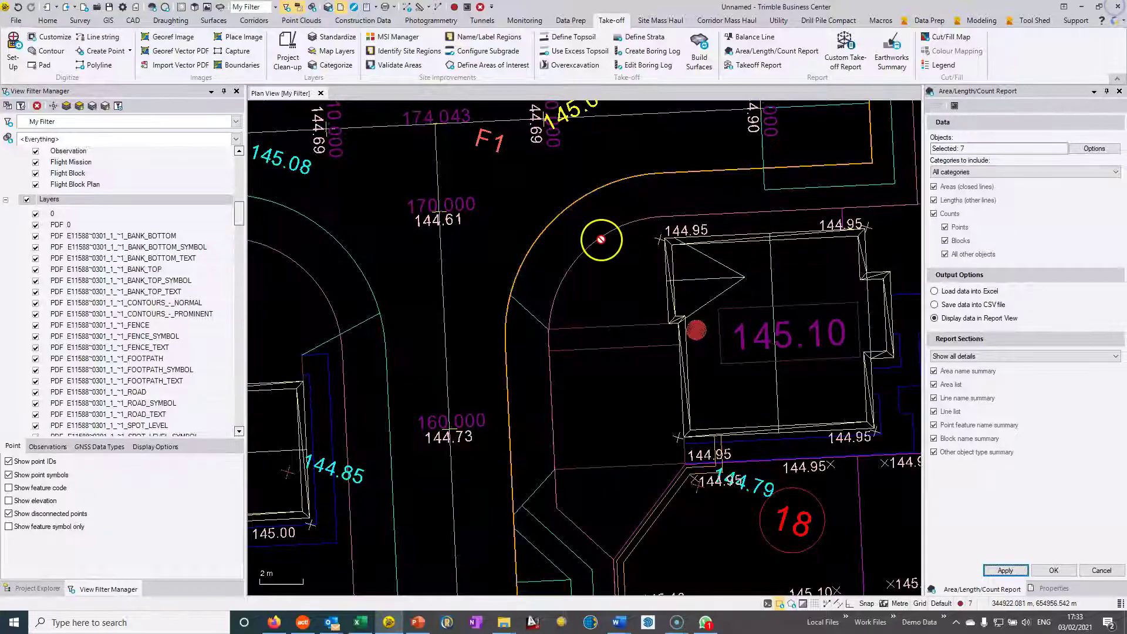
pyautogui.click(1118, 92)
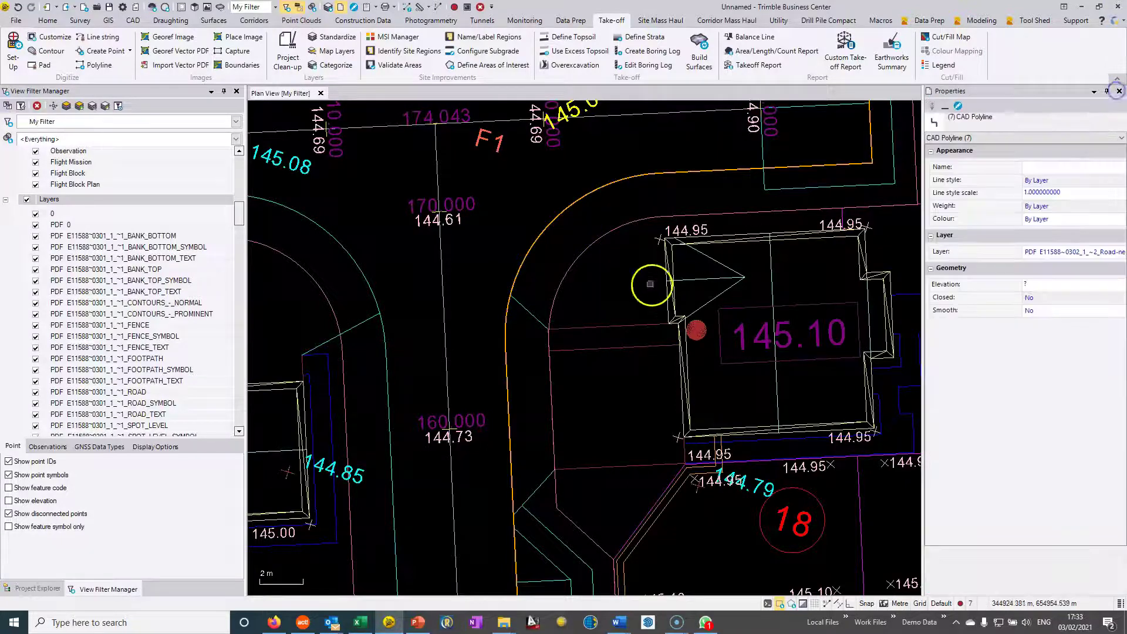
pyautogui.moveTo(664, 282); pyautogui.dragTo(594, 304, button='middle')
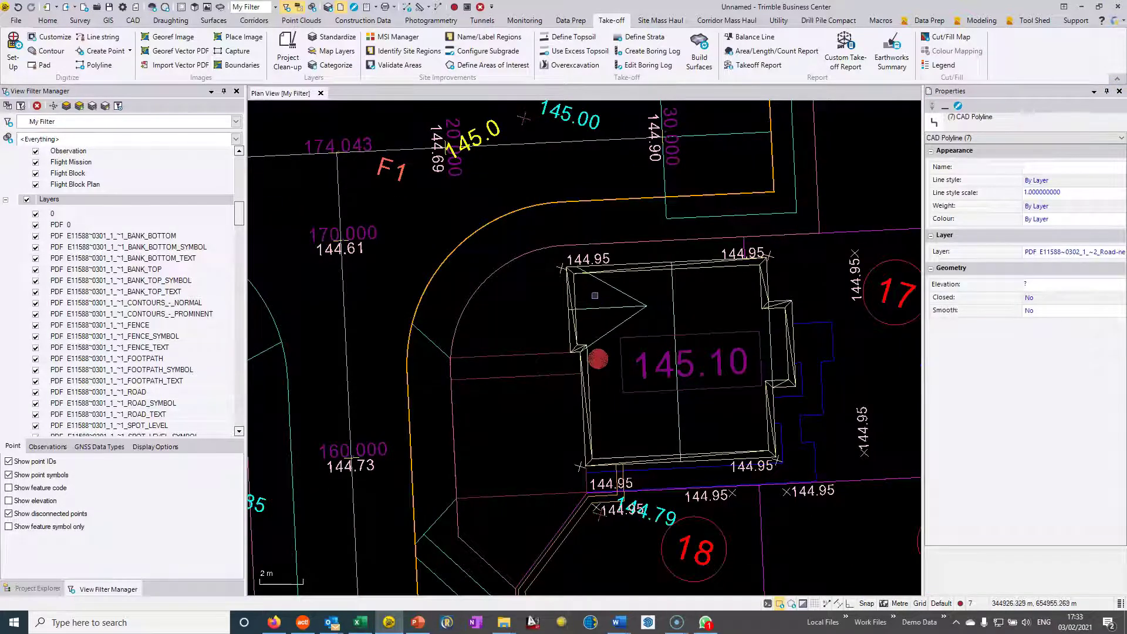
pyautogui.moveTo(531, 373); pyautogui.dragTo(544, 323, button='middle')
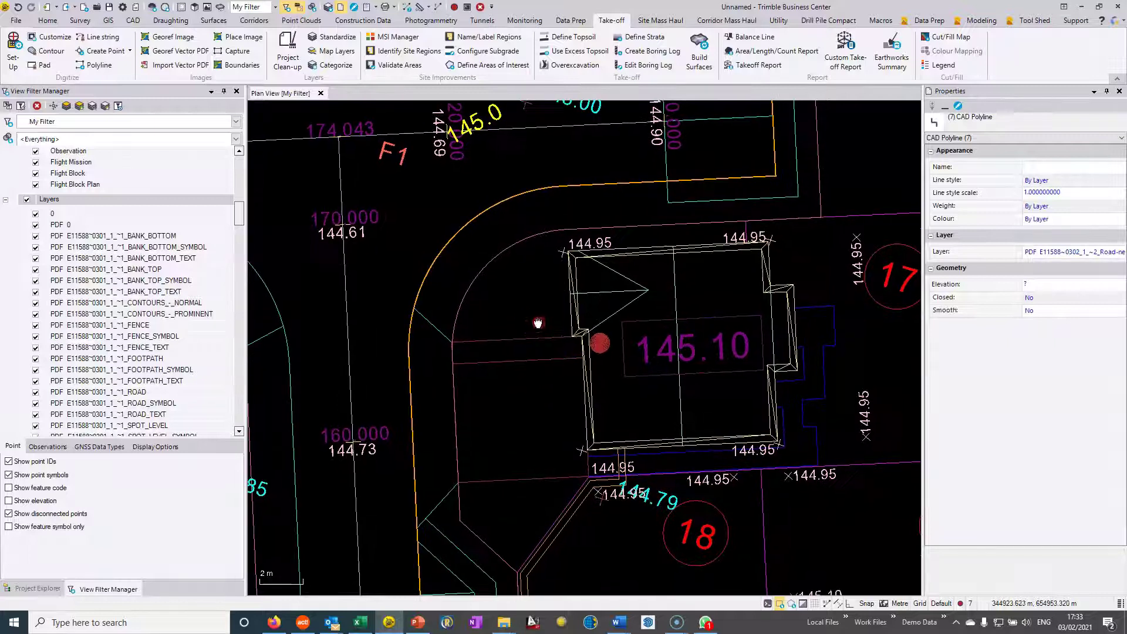
pyautogui.click(539, 336)
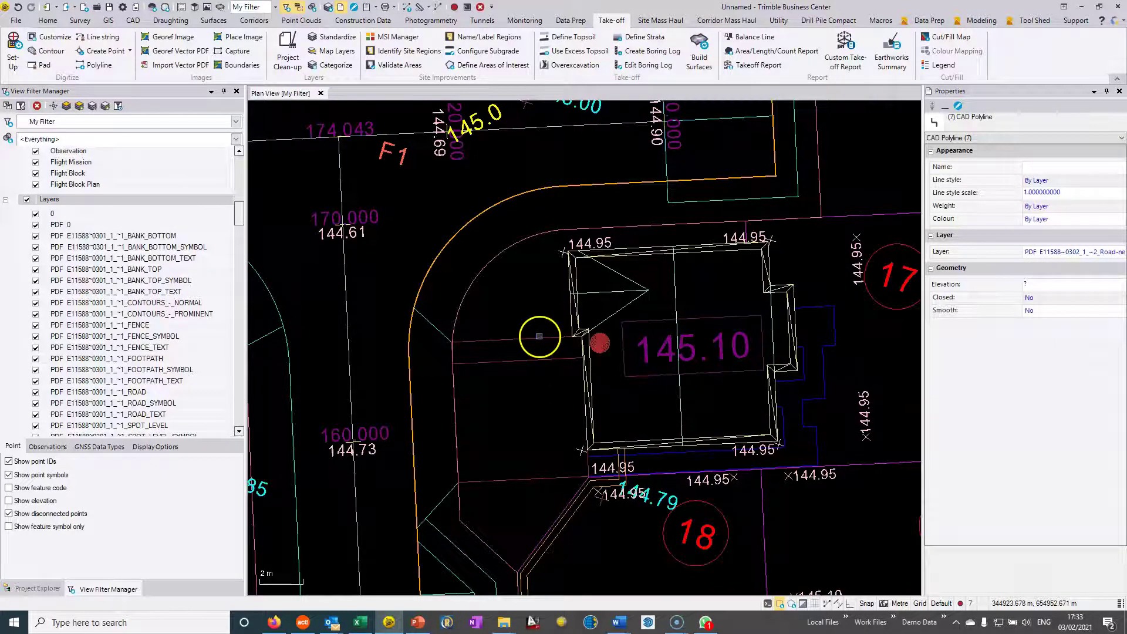
pyautogui.moveTo(539, 335); pyautogui.dragTo(531, 339)
pyautogui.click(531, 339)
pyautogui.moveTo(452, 341)
pyautogui.mouseDown()
pyautogui.moveTo(452, 354)
pyautogui.moveTo(468, 334)
pyautogui.moveTo(470, 344)
pyautogui.moveTo(464, 329)
pyautogui.moveTo(516, 261)
pyautogui.moveTo(465, 341)
pyautogui.moveTo(533, 359)
pyautogui.moveTo(668, 117)
pyautogui.mouseUp()
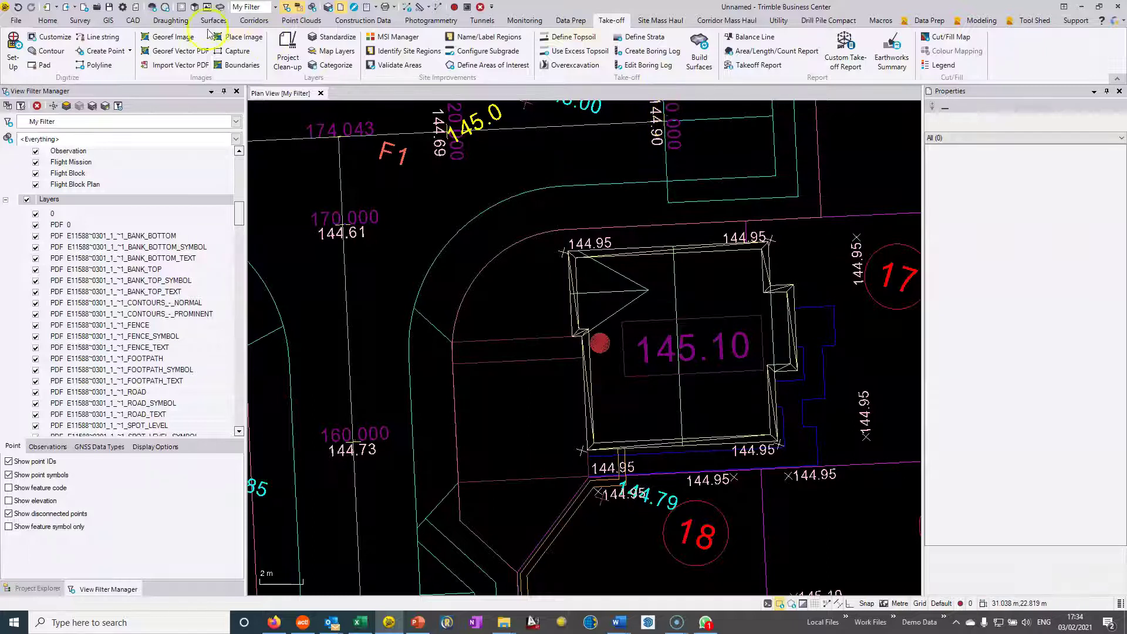
# Start a Track Region outline named 'footpath 17' on a newly created Areas layer.
pyautogui.click(132, 21)
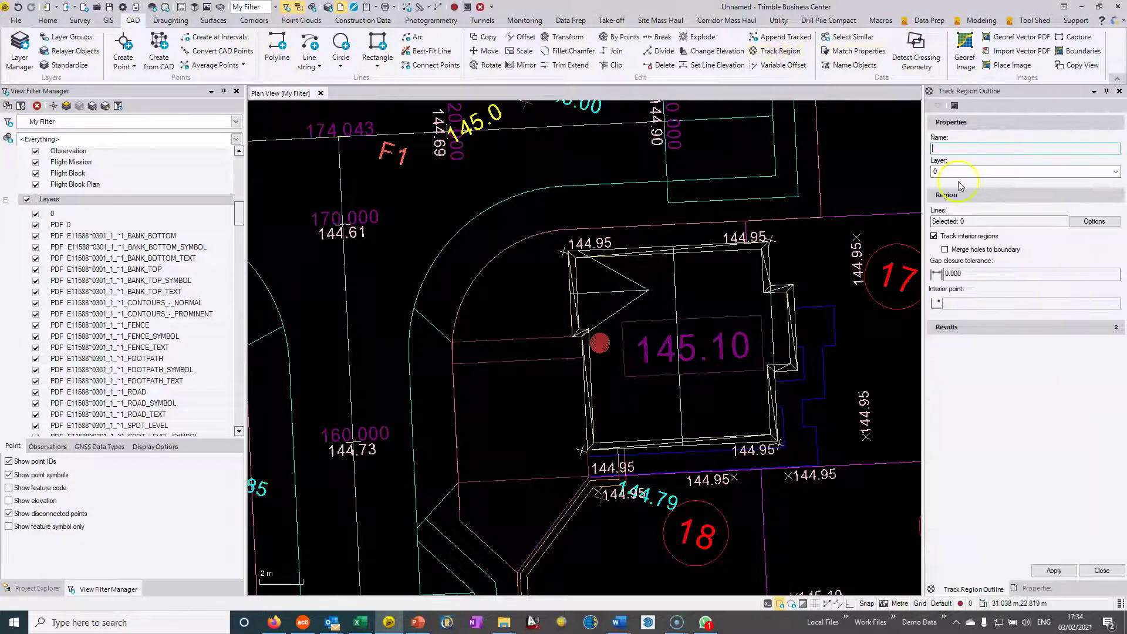
pyautogui.click(963, 148)
pyautogui.click(1114, 171)
pyautogui.click(1117, 172)
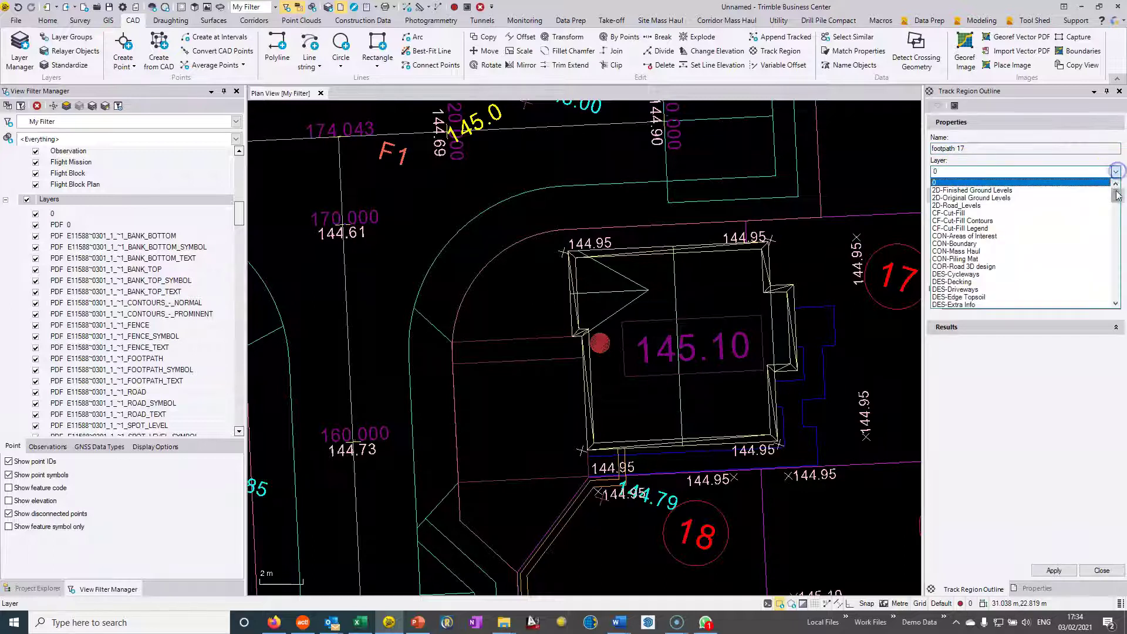
pyautogui.moveTo(1108, 221); pyautogui.dragTo(1109, 303)
pyautogui.click(1004, 304)
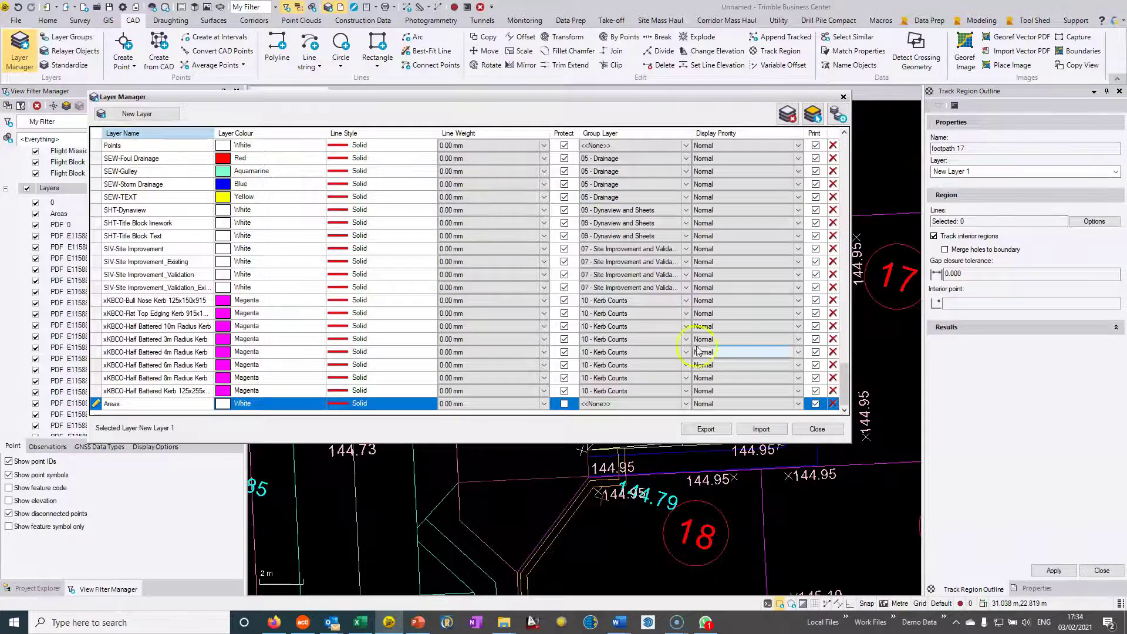
pyautogui.click(815, 429)
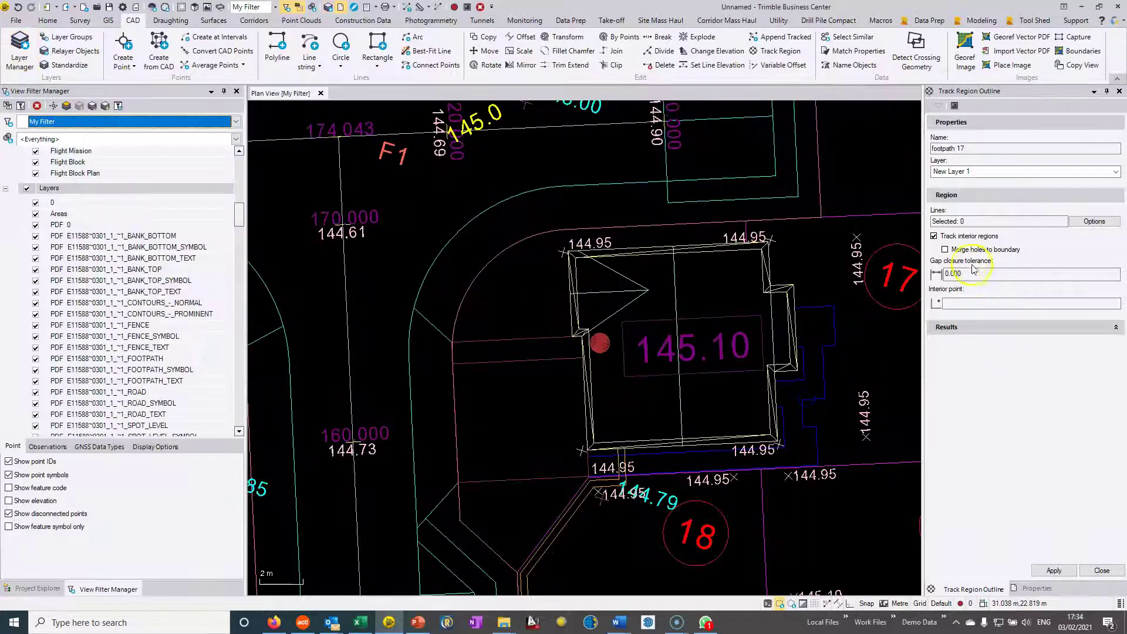
pyautogui.click(970, 221)
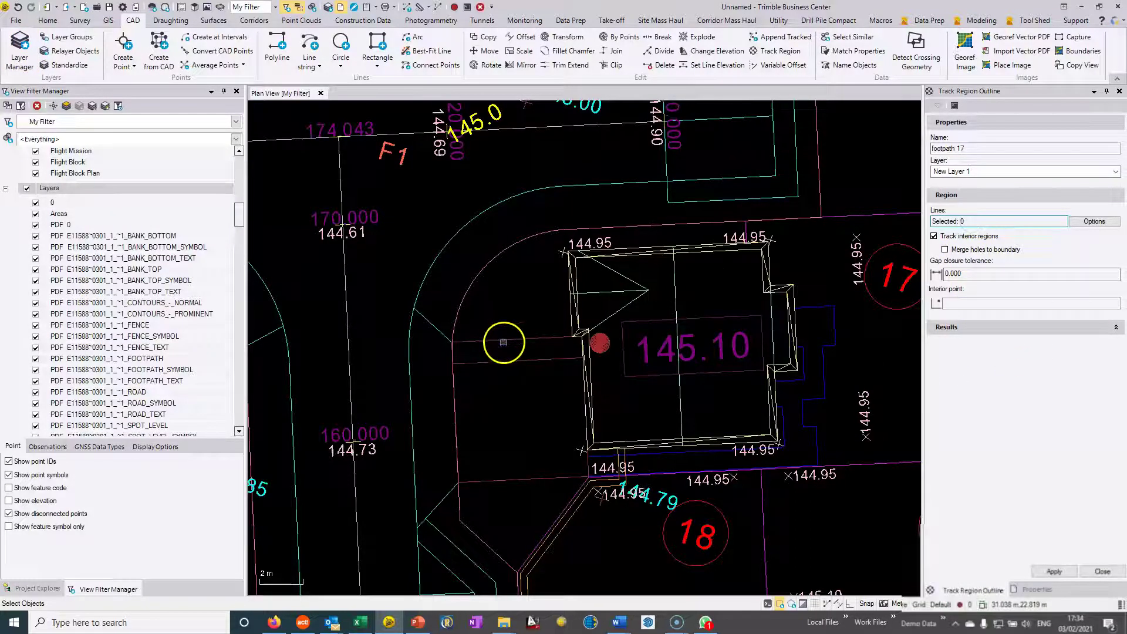
# Pick the footpath's top, left and right edges, using the building outline as the right edge.
pyautogui.click(505, 339)
pyautogui.click(456, 360)
pyautogui.click(481, 361)
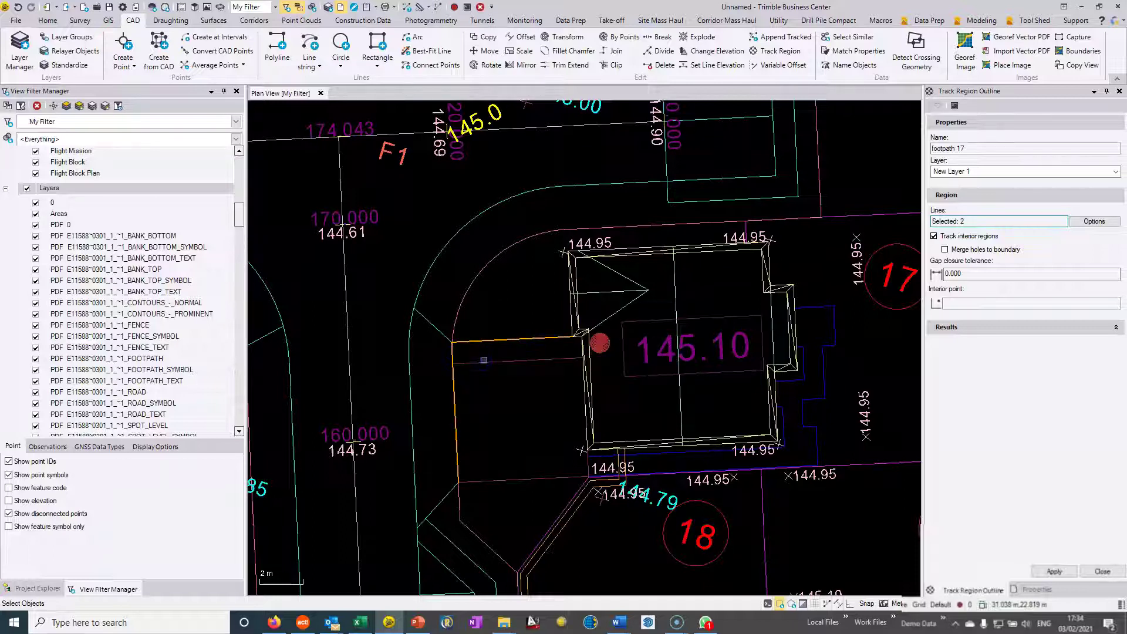
pyautogui.scroll(3, 581, 351)
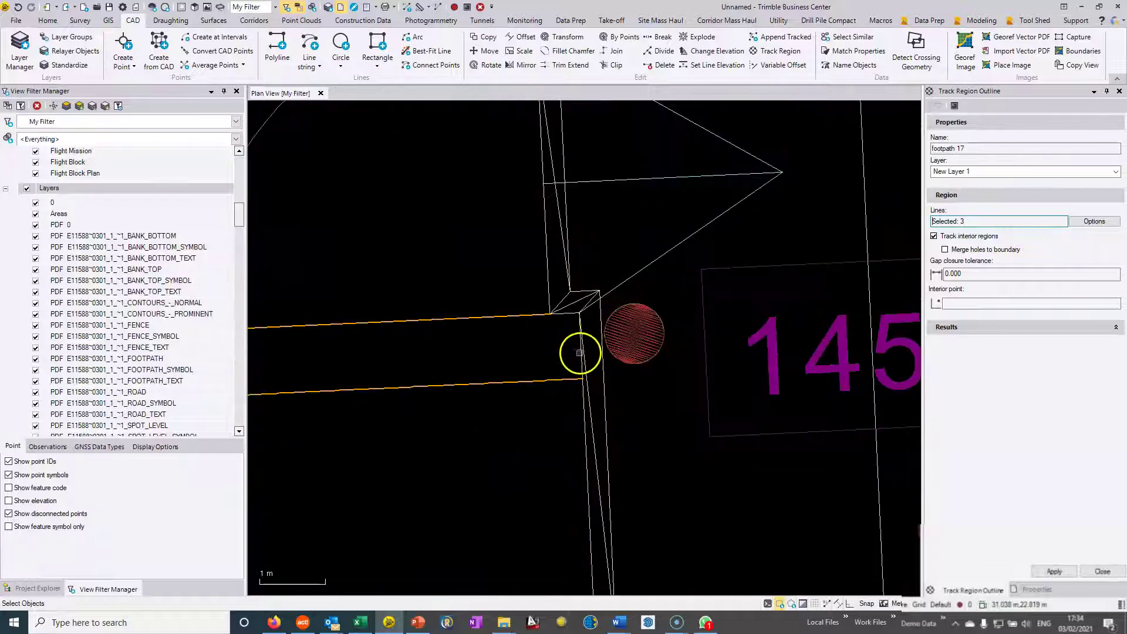
pyautogui.click(580, 355)
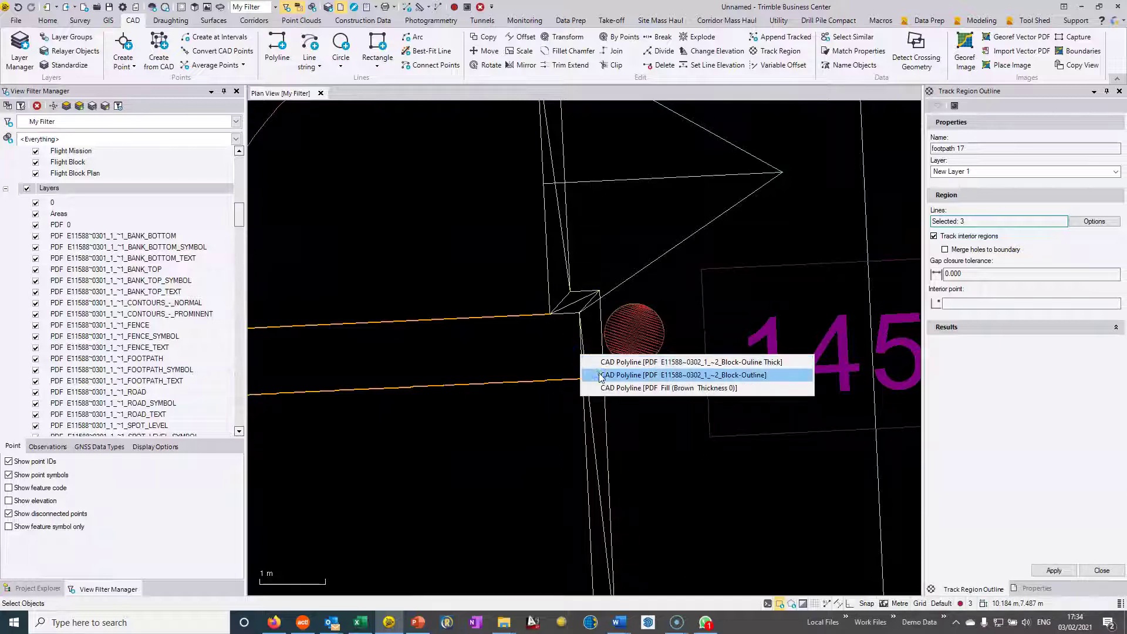
pyautogui.click(597, 374)
pyautogui.scroll(-3, 593, 372)
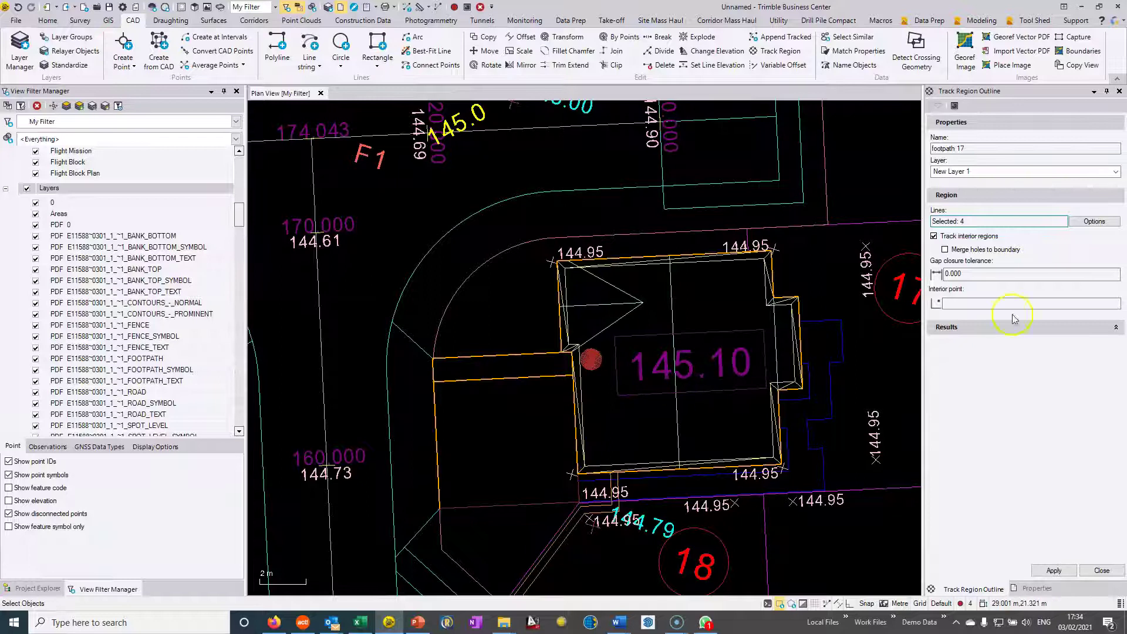
# Set the gap closure tolerance to 0.200 and pick inside the footpath to create its 6.0 m² outline.
pyautogui.click(975, 273)
pyautogui.doubleClick(975, 273)
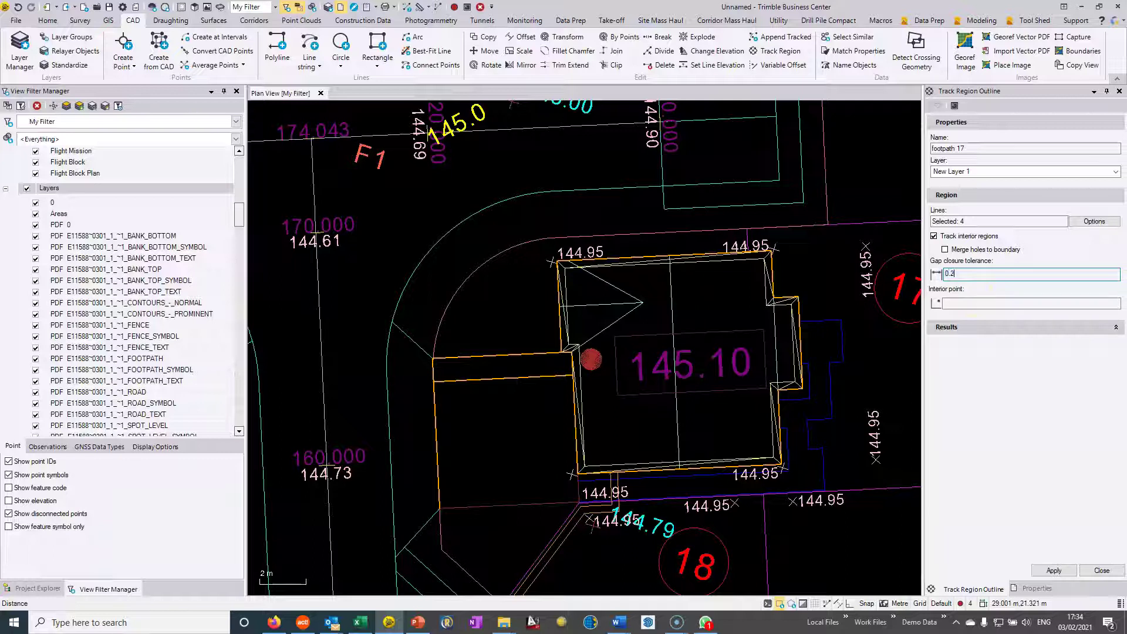
pyautogui.click(987, 303)
pyautogui.click(530, 363)
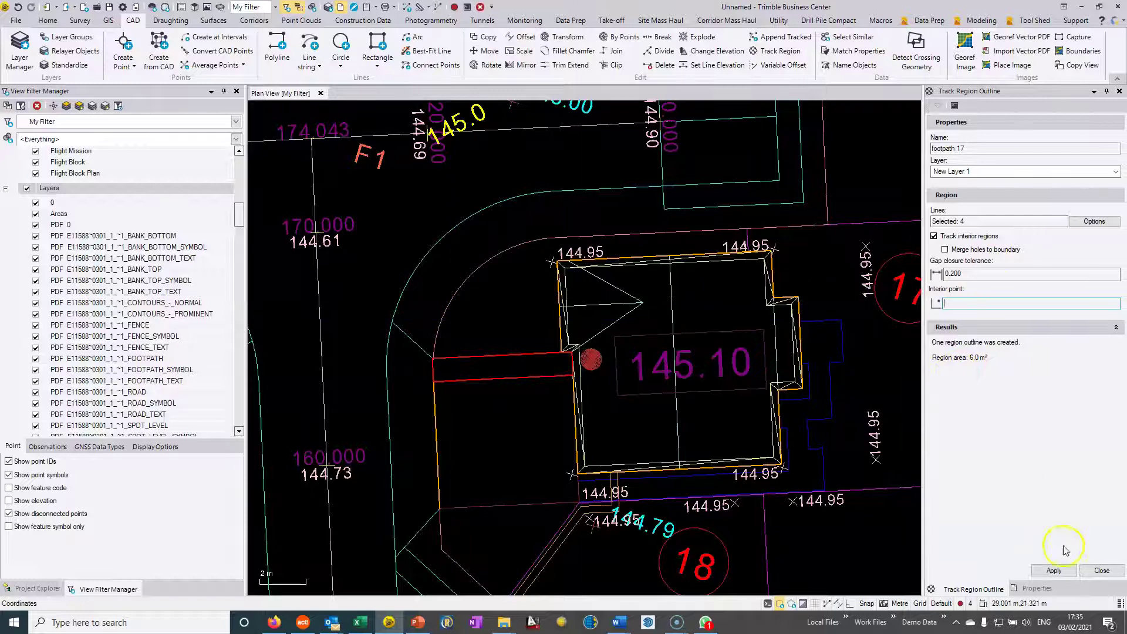
# Close the region tool and show only the Areas layer.
pyautogui.click(1084, 569)
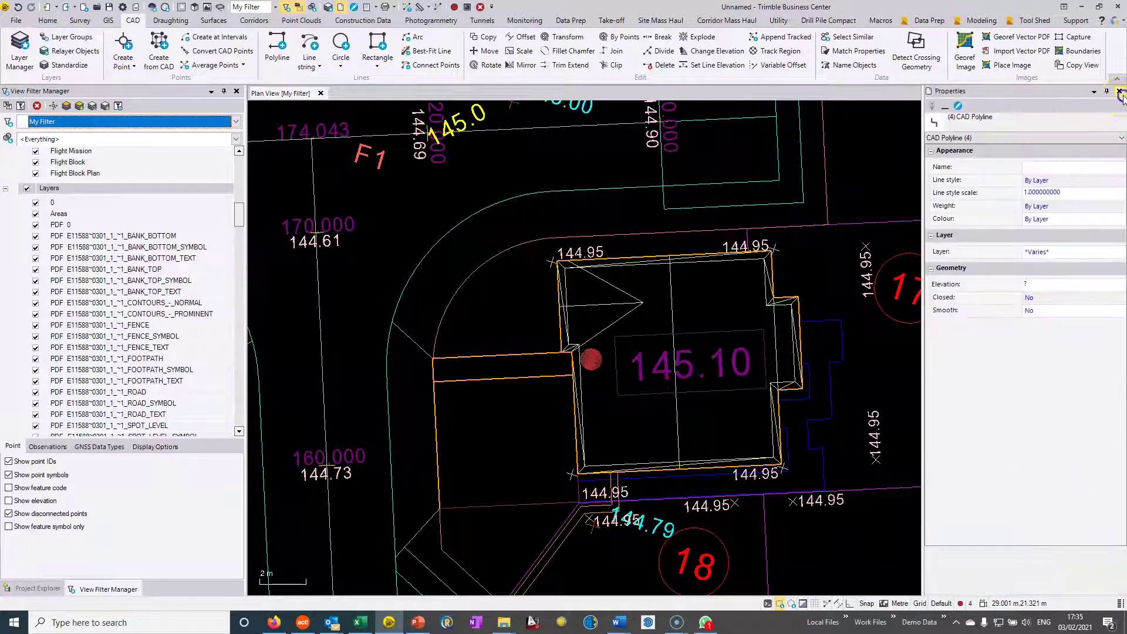
pyautogui.click(26, 188)
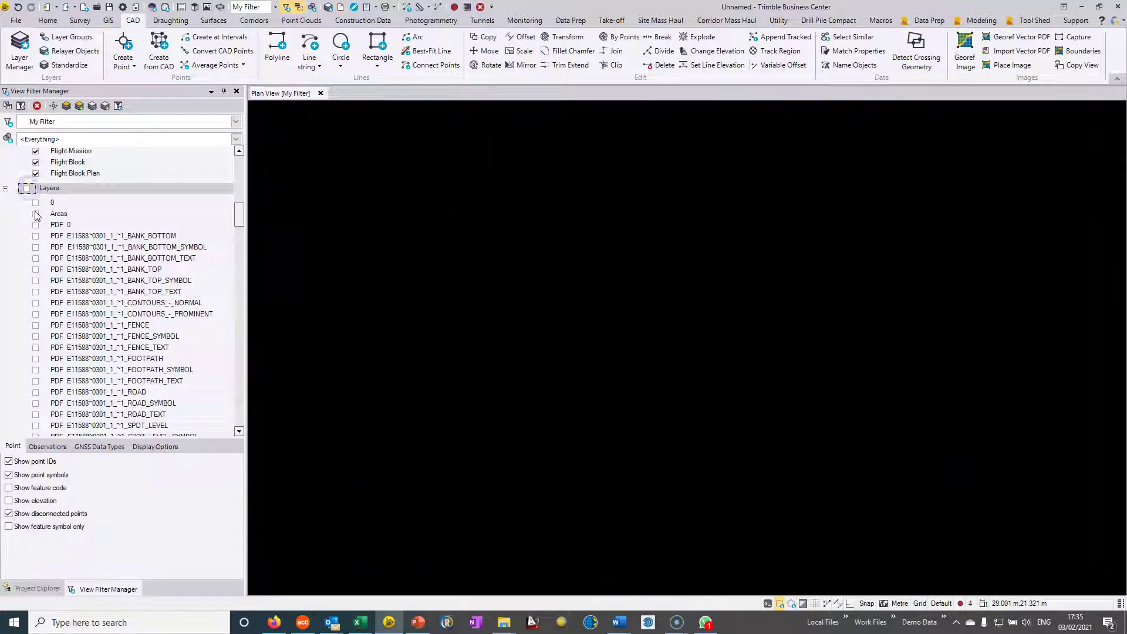
pyautogui.click(37, 216)
# Open the footpath 17 outline's properties to confirm the Areas layer, 14.024 m length and 6.0 m² area.
pyautogui.click(596, 377)
pyautogui.rightClick(596, 377)
pyautogui.click(613, 576)
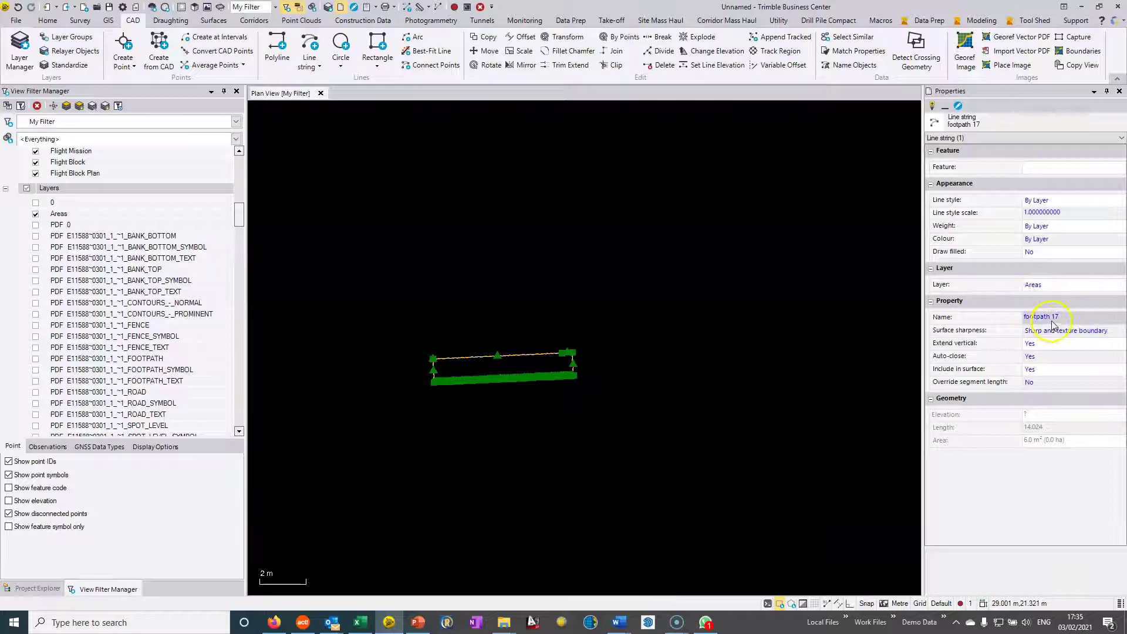
pyautogui.click(611, 20)
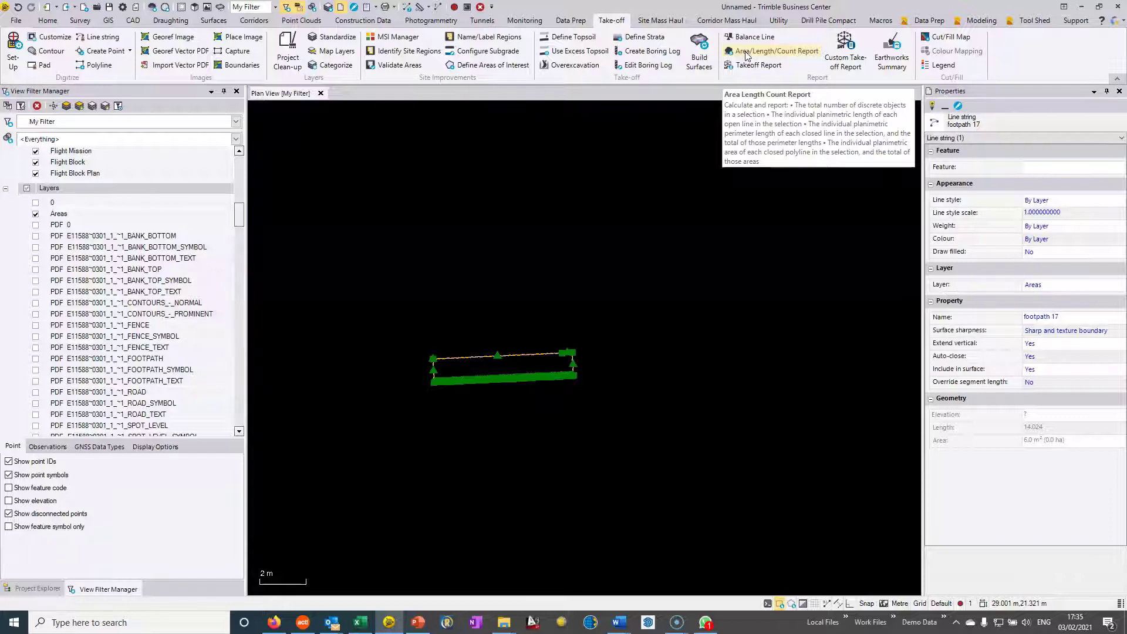
# Turn all layers back on, deselect the outline, and zoom out over the housing layout around footpath 17.
pyautogui.click(889, 69)
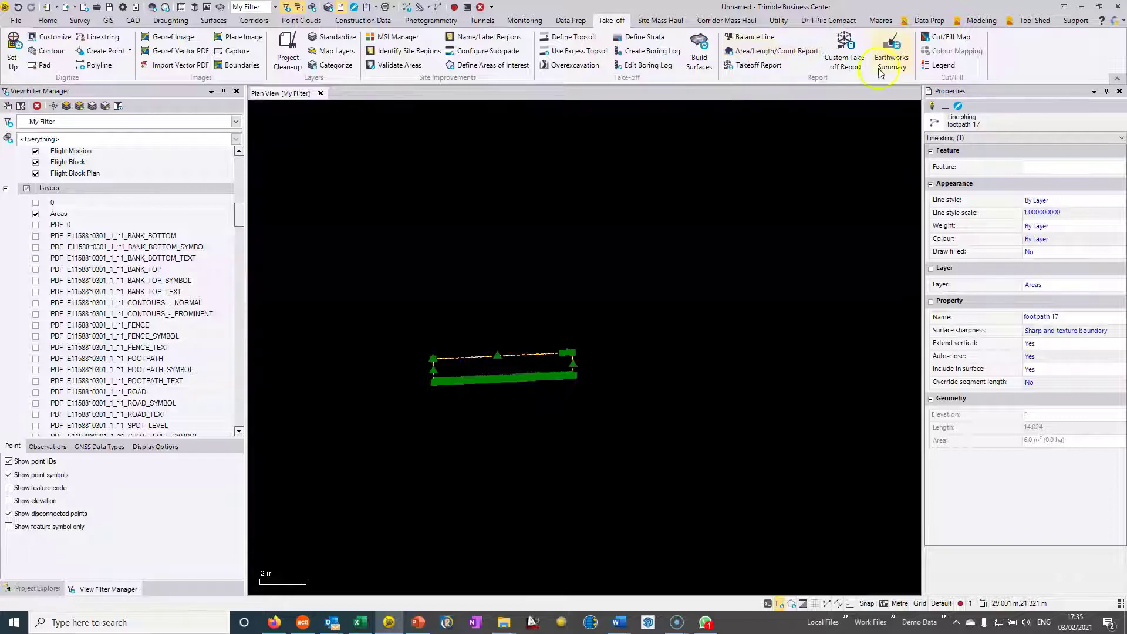
pyautogui.click(27, 189)
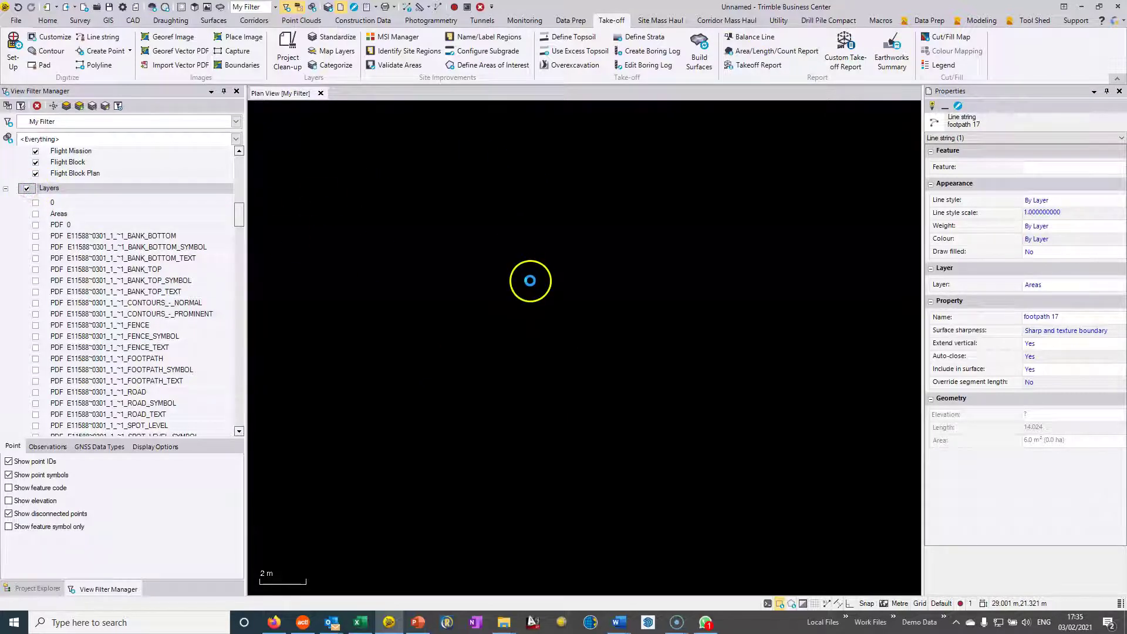
pyautogui.click(519, 300)
pyautogui.moveTo(519, 300); pyautogui.dragTo(606, 271, button='middle')
pyautogui.scroll(-4, 606, 271)
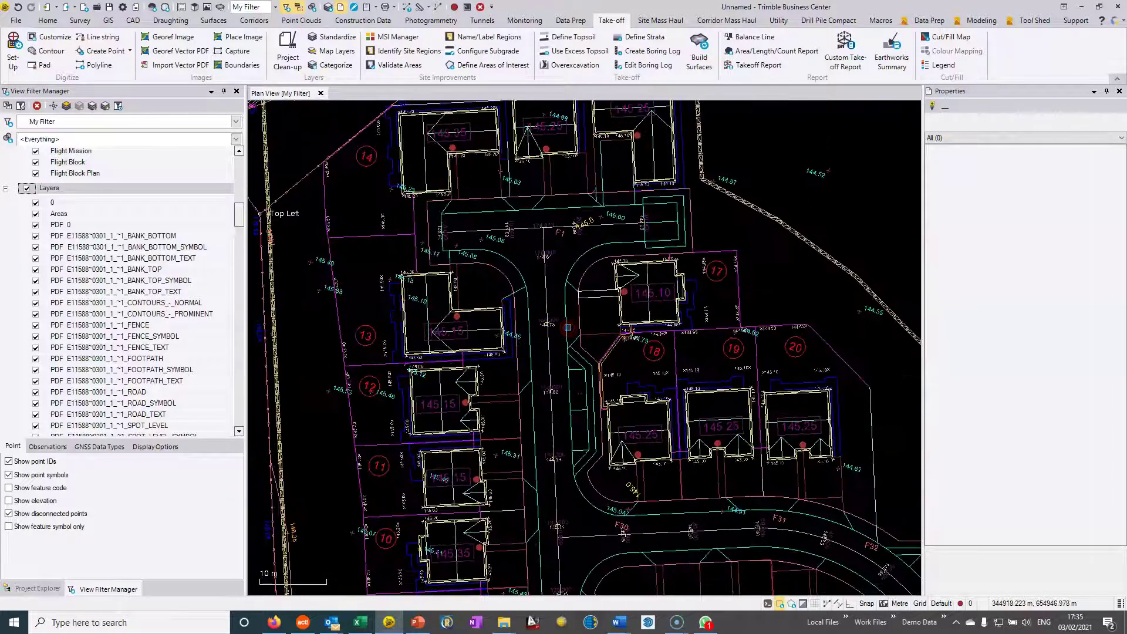